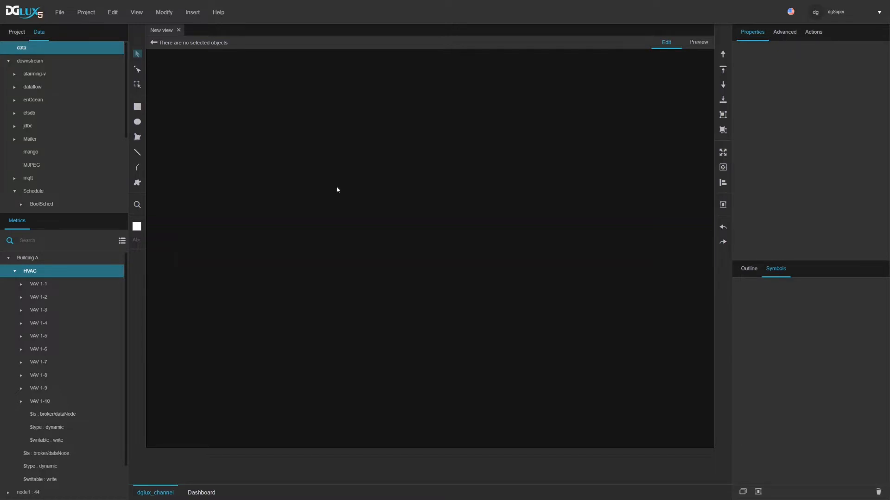
- Select the Stage in the outline and set its layout to Horizontal
left_click(573, 202)
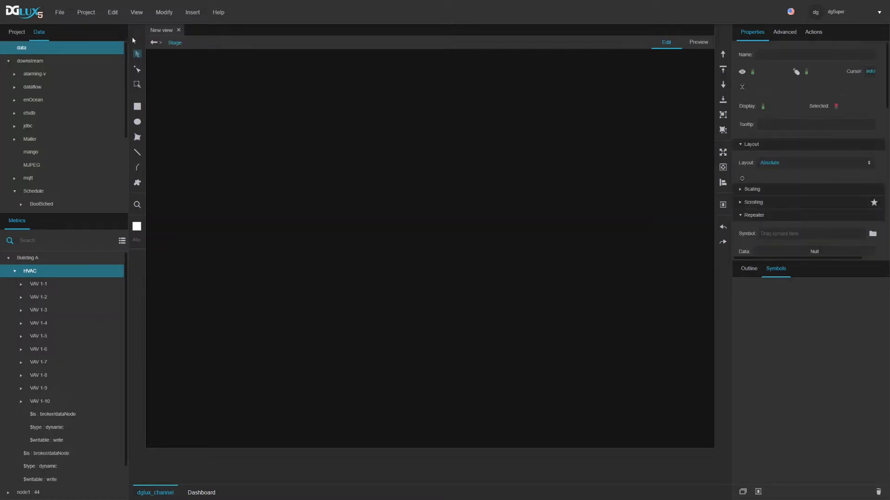
left_click(431, 183)
left_click(747, 270)
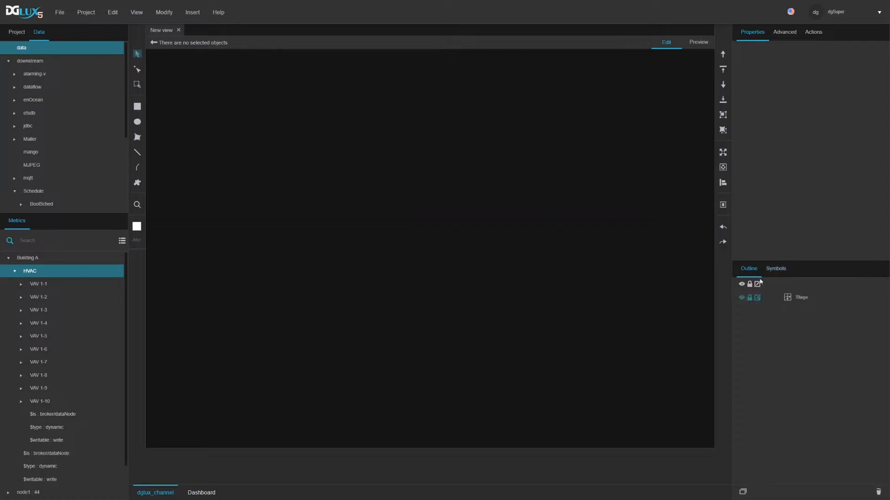
left_click(808, 296)
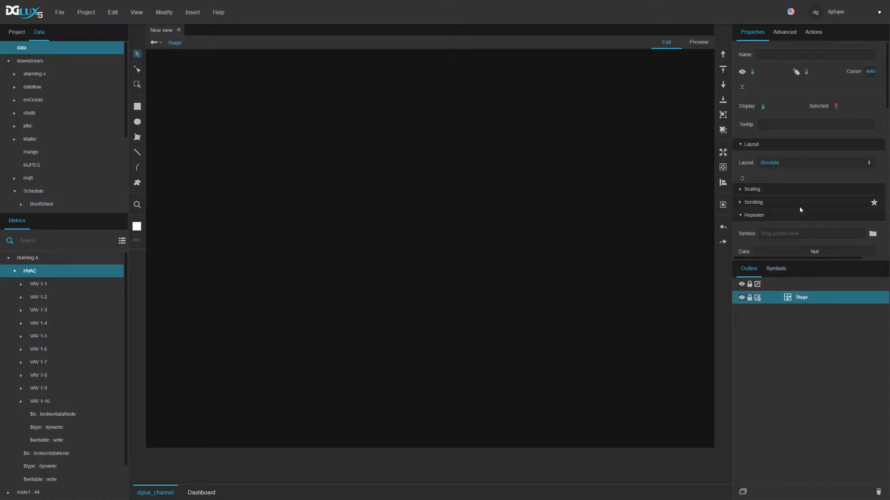
left_click(771, 163)
left_click(788, 186)
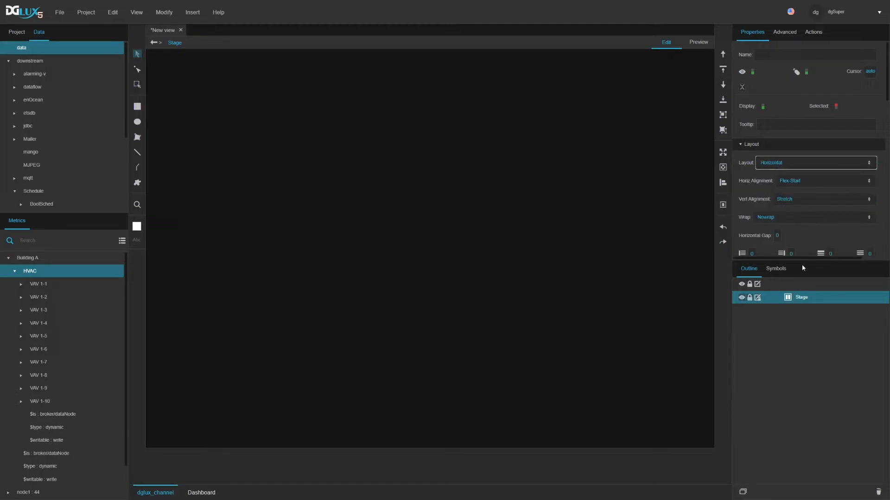
- Insert a Group component inside the Stage and stretch it to fill its parent
right_click(799, 300)
mouse_move(804, 305)
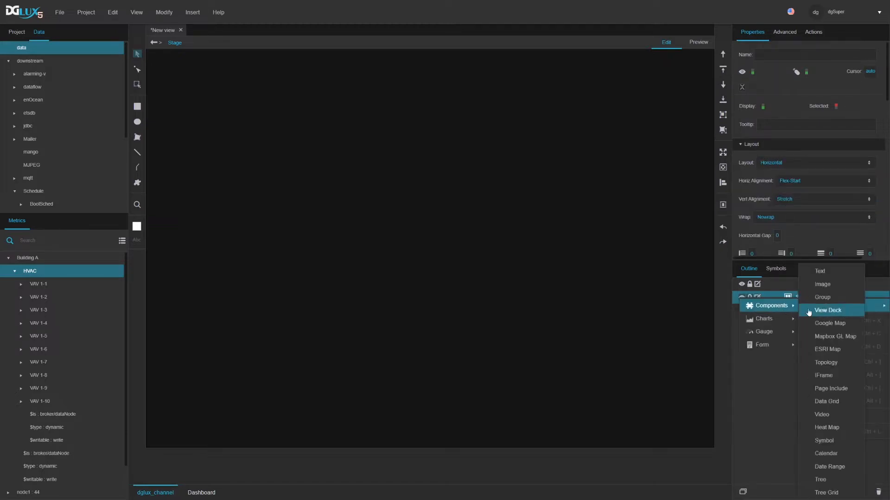
left_click(826, 298)
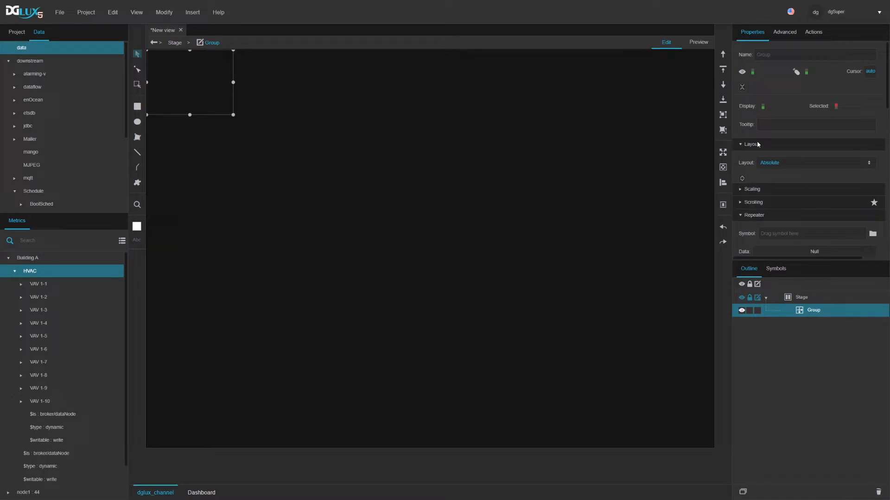
left_click(723, 152)
- Switch the group's width unit from percent to pixels and set the width to 200 px
scroll(810, 184, "down", 5)
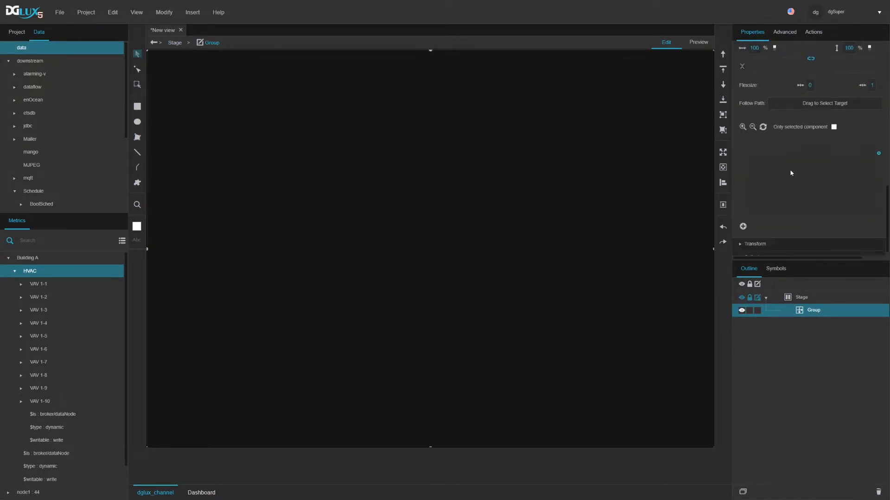
scroll(793, 176, "up", 2)
left_click(774, 119)
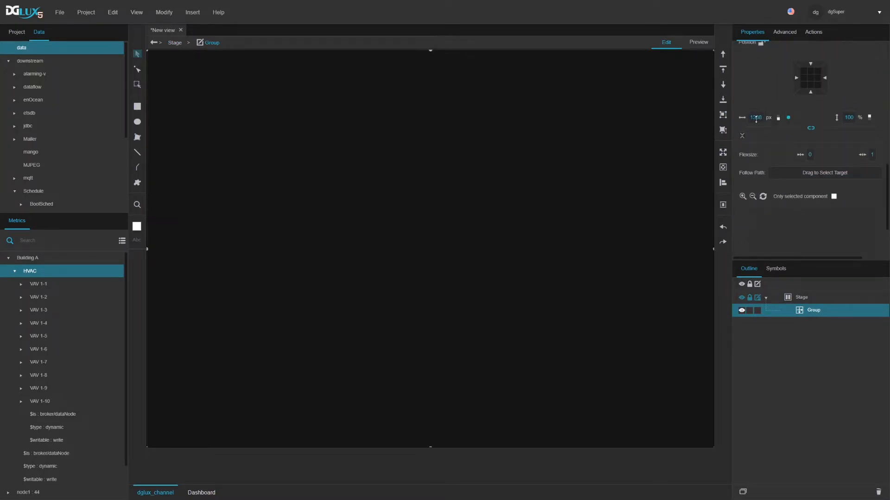
left_click(754, 117)
type("200")
key("Return")
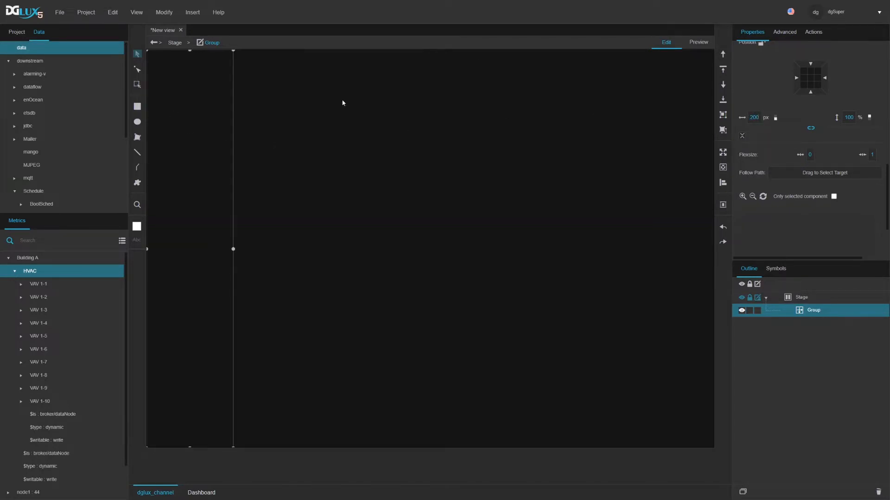
- Give the 200 px wide group a solid white fill
scroll(811, 156, "up", 2)
scroll(811, 155, "up", 5)
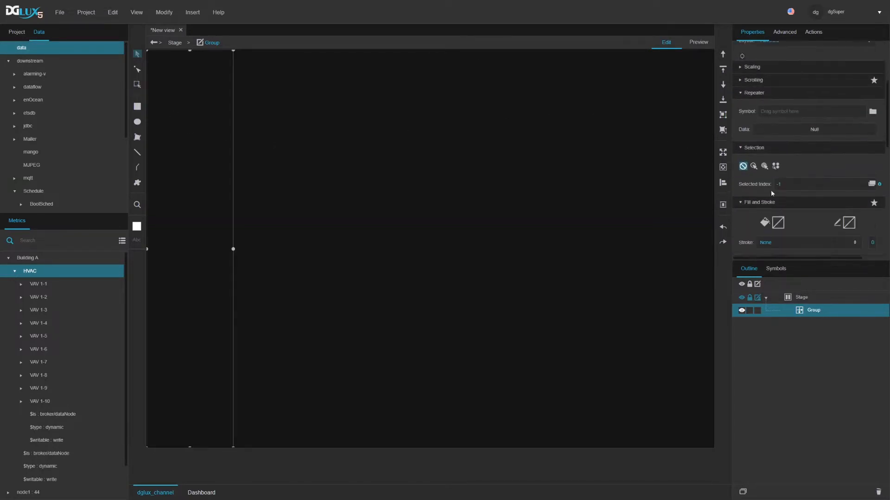
left_click(778, 172)
left_click(659, 188)
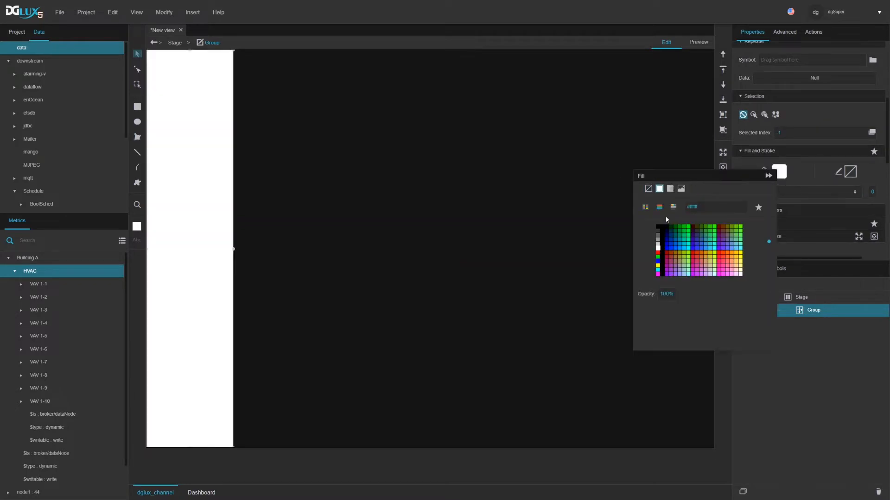
left_click(824, 371)
- Insert a second Group component inside the Stage and stretch it to fill its parent
left_click(808, 297)
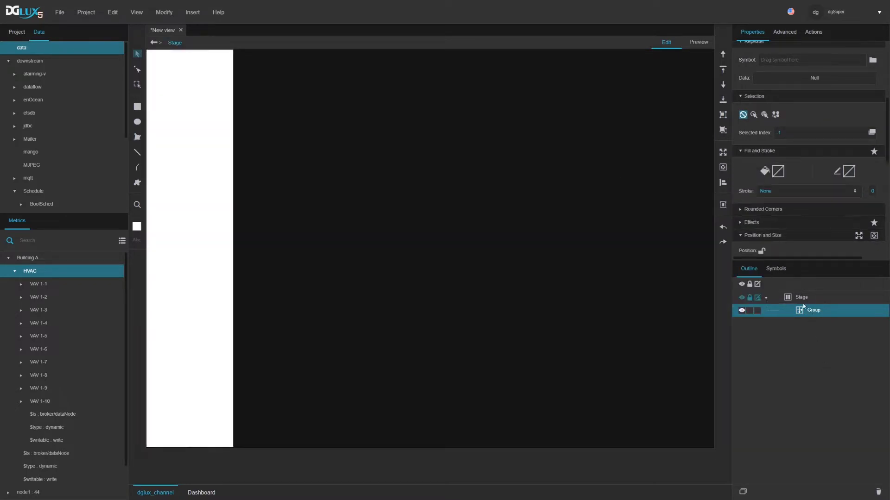
right_click(810, 297)
mouse_move(760, 307)
mouse_move(721, 308)
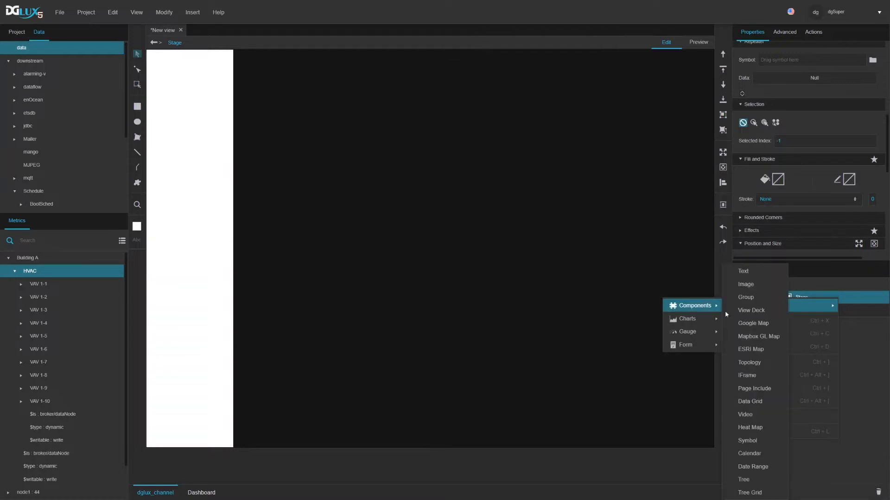
left_click(743, 299)
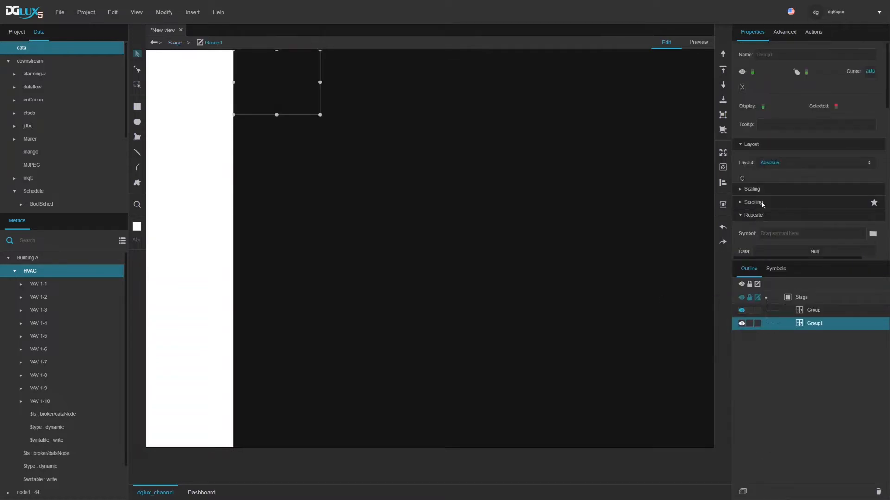
left_click(723, 153)
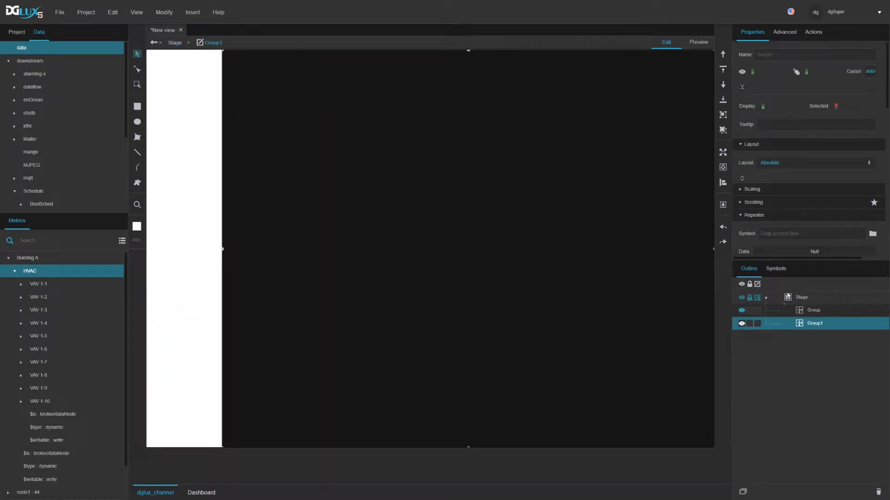
- Set the second Flexsize value (shrink) of the white group to 0
scroll(785, 204, "down", 2)
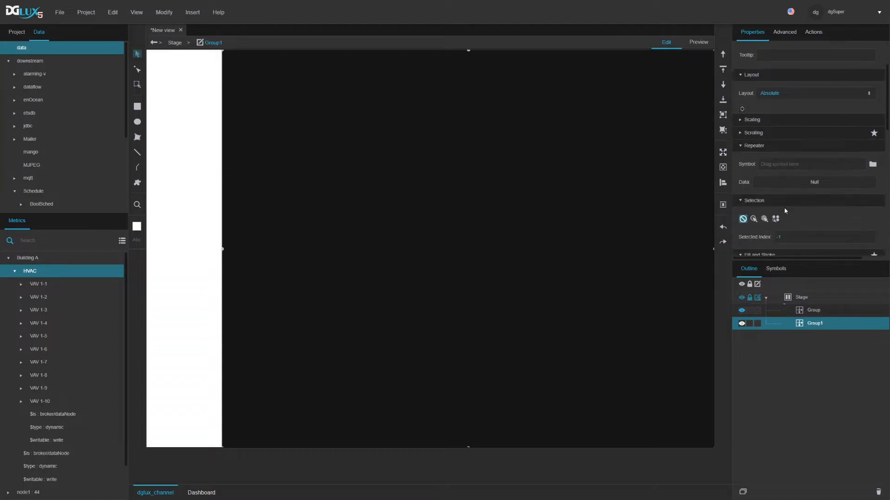
scroll(767, 218, "down", 1)
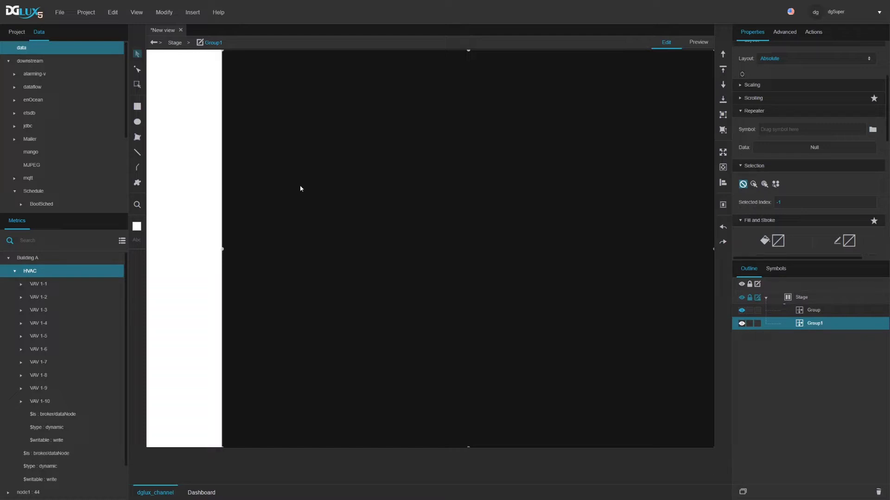
left_click(812, 310)
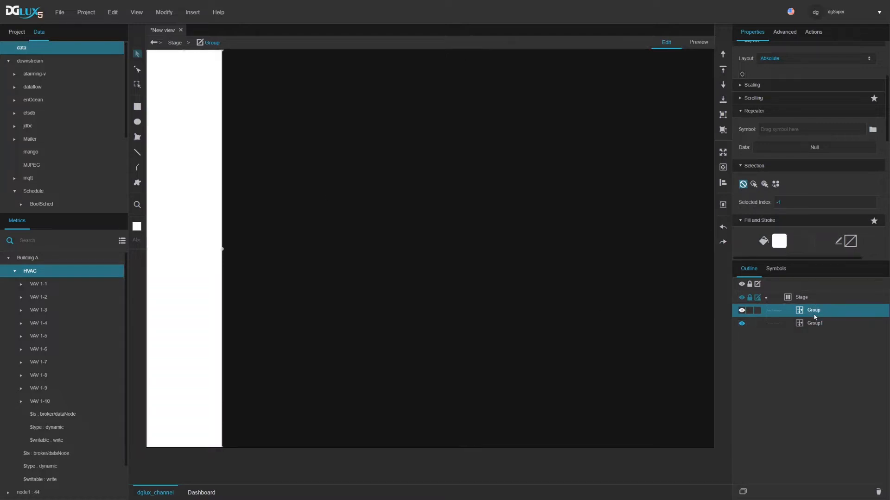
scroll(812, 218, "down", 5)
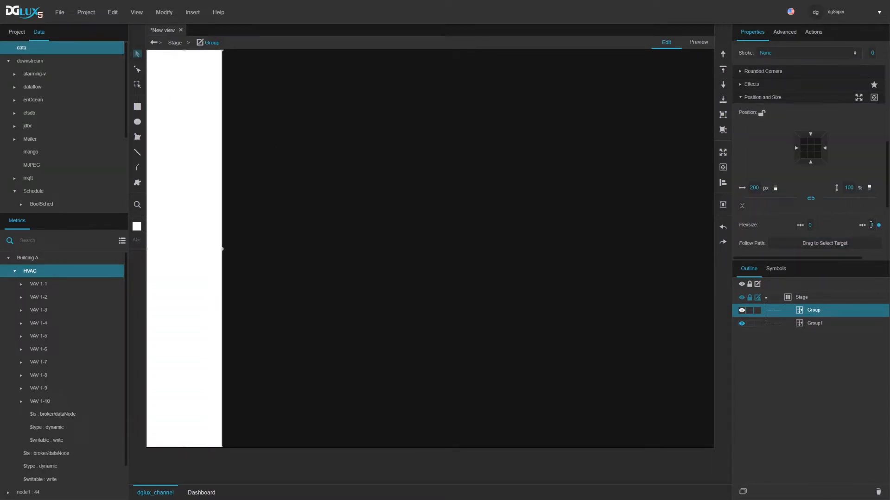
left_click(871, 225)
key("Return")
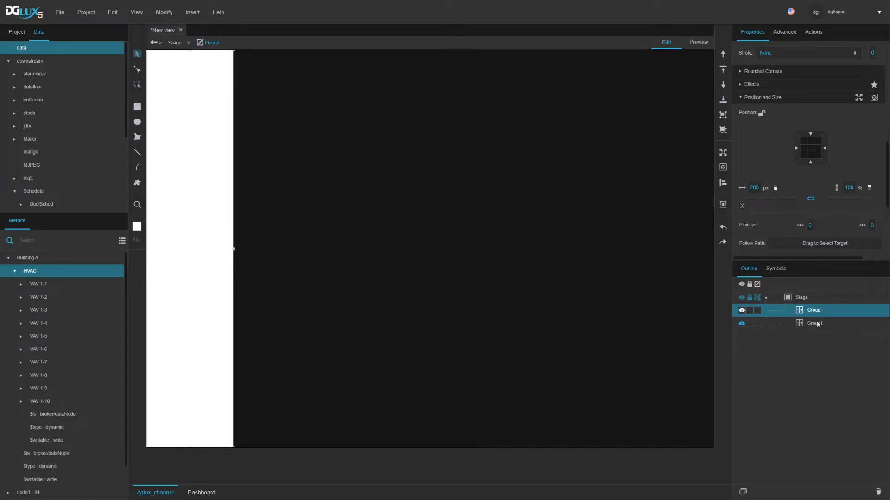
- Set the Stage's horizontal gap to 2
left_click(813, 297)
scroll(810, 148, "up", 1)
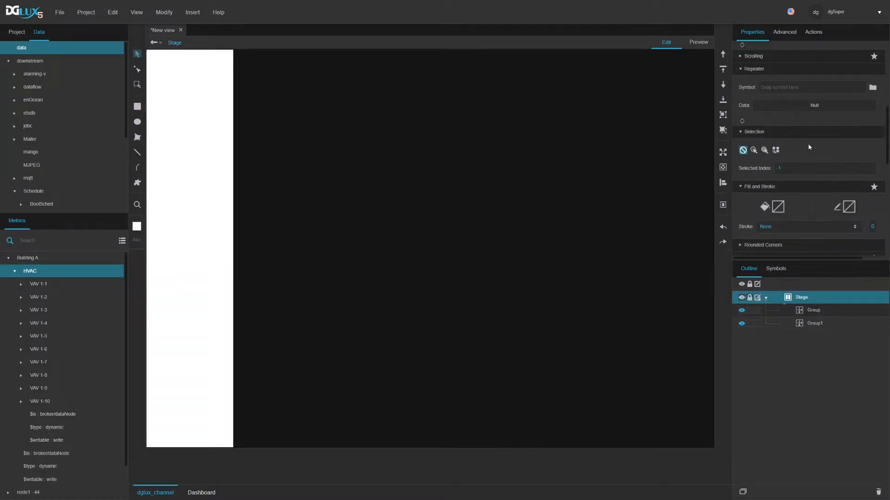
scroll(809, 147, "up", 5)
left_click(783, 217)
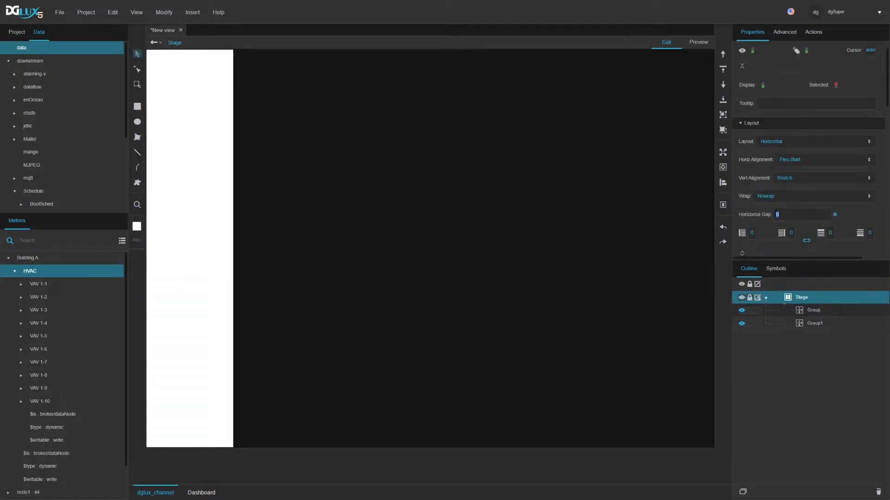
type("2")
key("Return")
- Give the second group, Group1, a solid grey fill of #666666
left_click(802, 324)
scroll(800, 165, "down", 2)
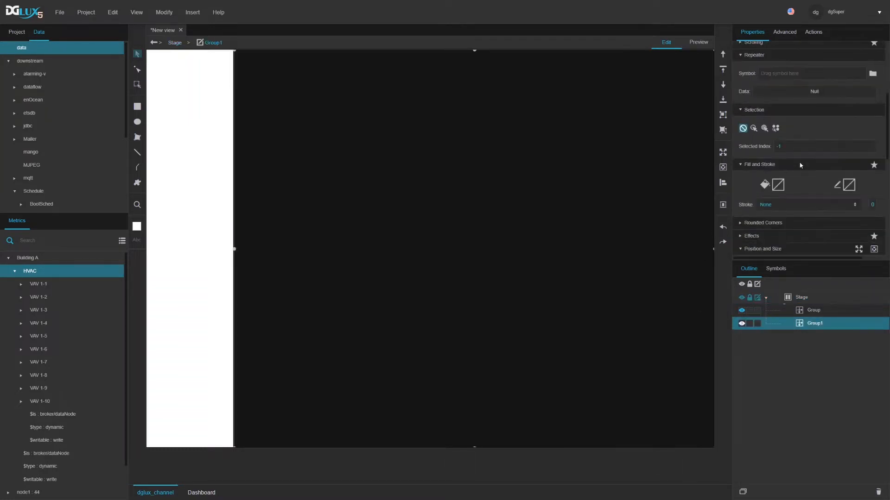
left_click(770, 187)
left_click(659, 202)
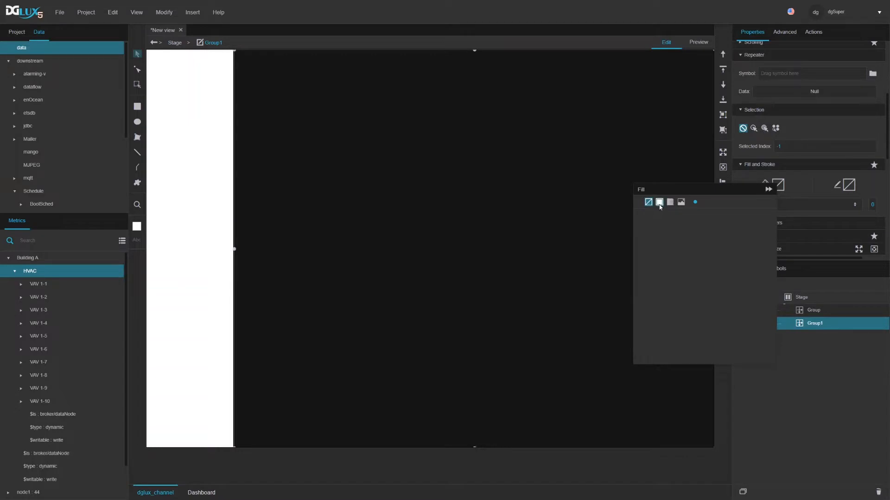
left_click(658, 252)
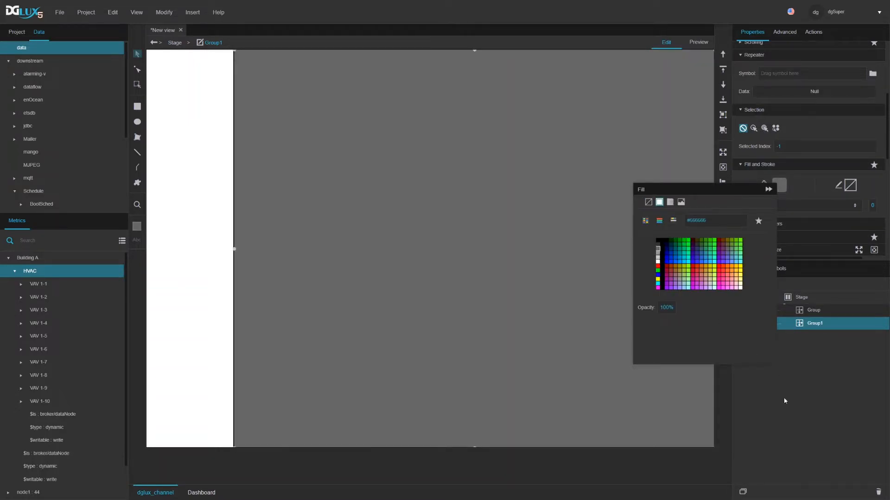
left_click(784, 401)
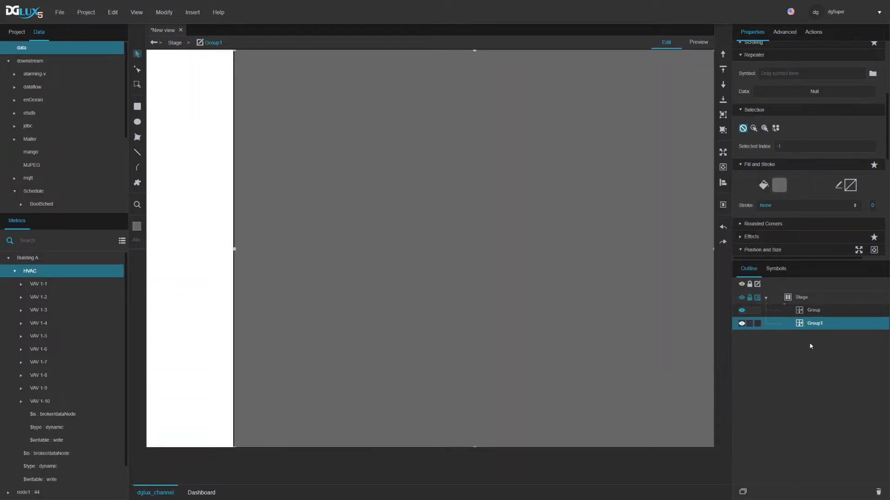
- Rename the white group in the outline to nav
left_click(812, 311)
left_click(811, 314)
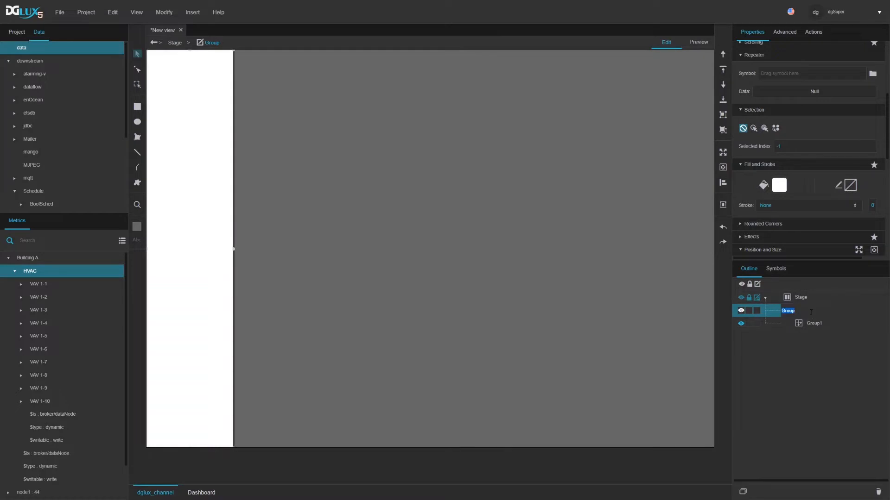
type("nav")
key("Return")
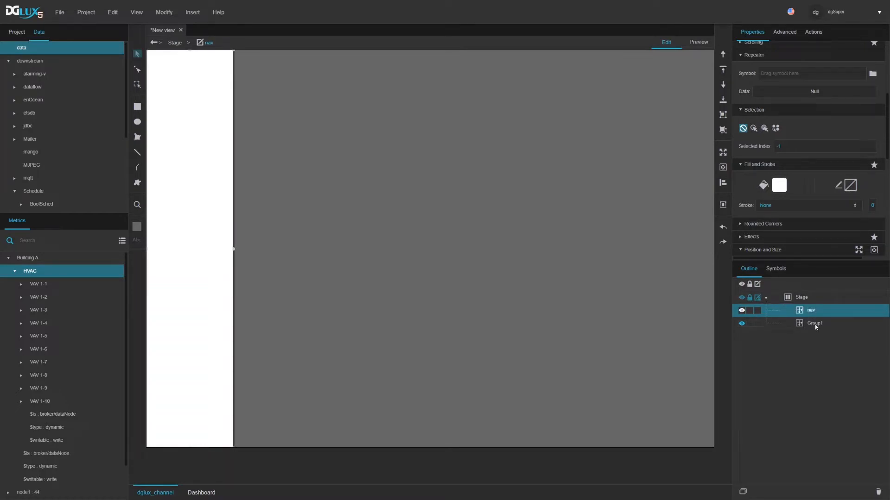
- Rename the grey group, Group1, in the outline to content
double_click(815, 324)
type("con")
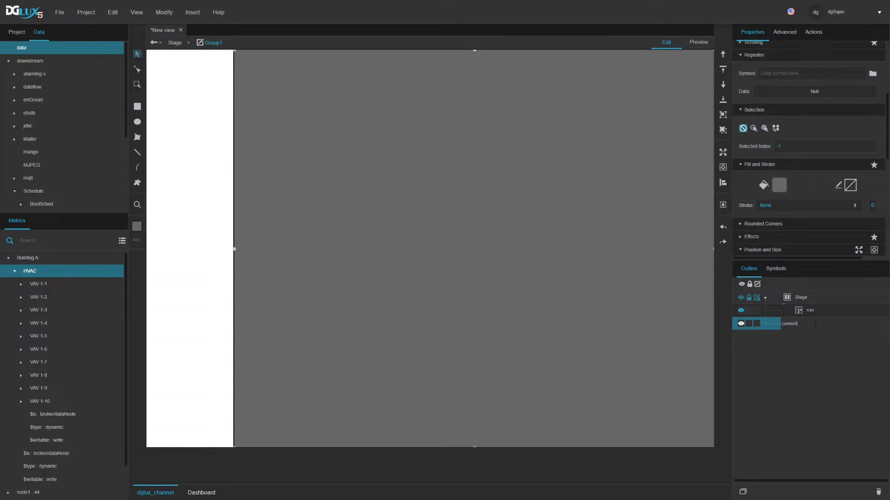
type("tent")
key("Return")
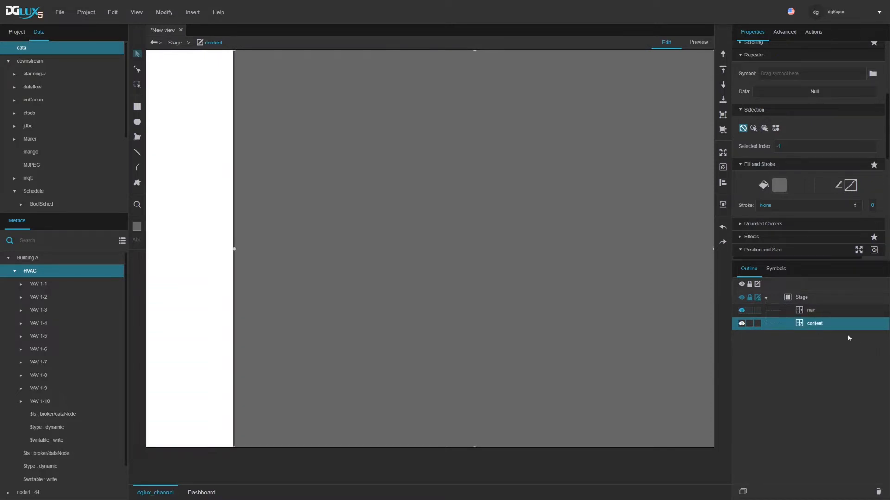
- Set the nav group's layout to Vertical with a vertical gap of 2
left_click(809, 312)
scroll(822, 185, "up", 3)
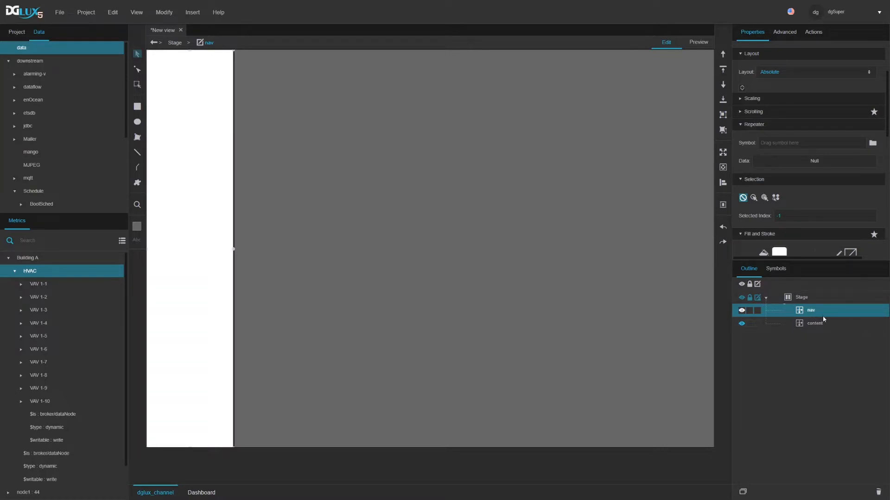
scroll(810, 187, "up", 2)
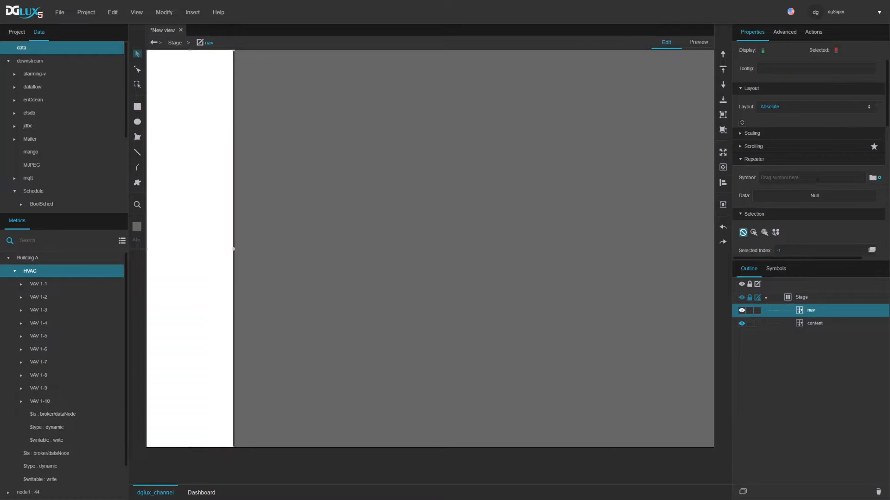
left_click(780, 108)
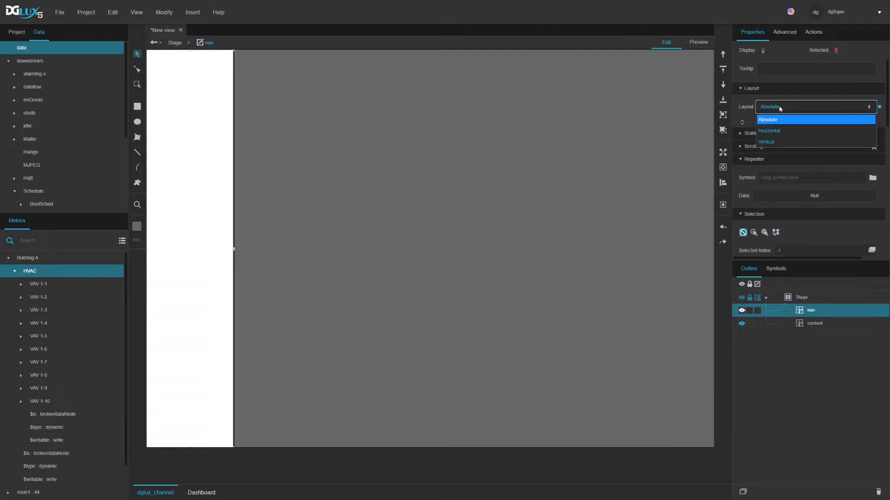
left_click(773, 144)
left_click(769, 181)
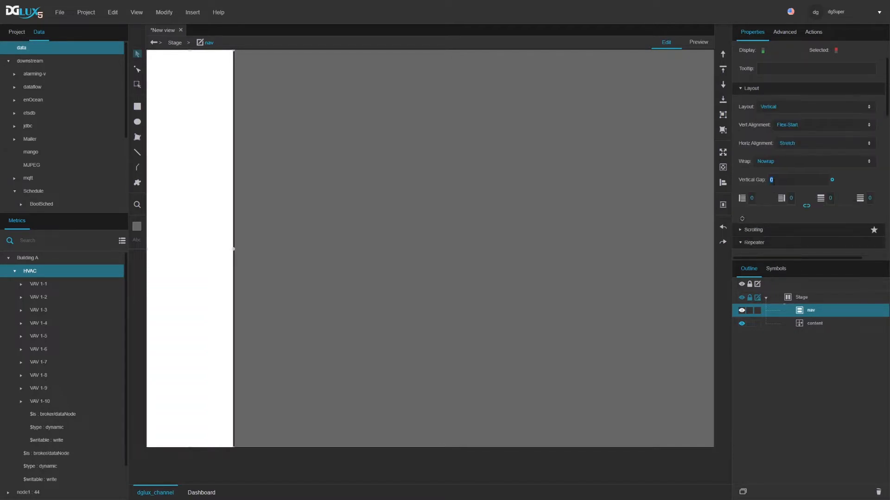
type("2")
scroll(799, 194, "down", 3)
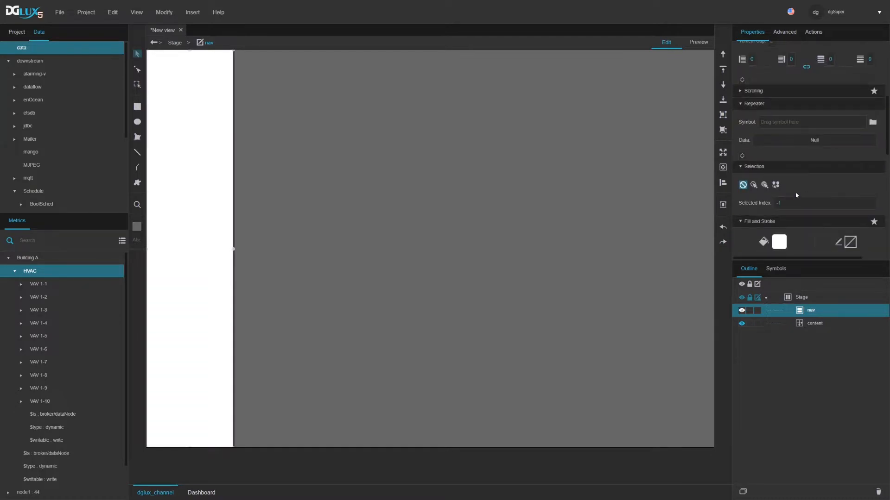
left_click(745, 103)
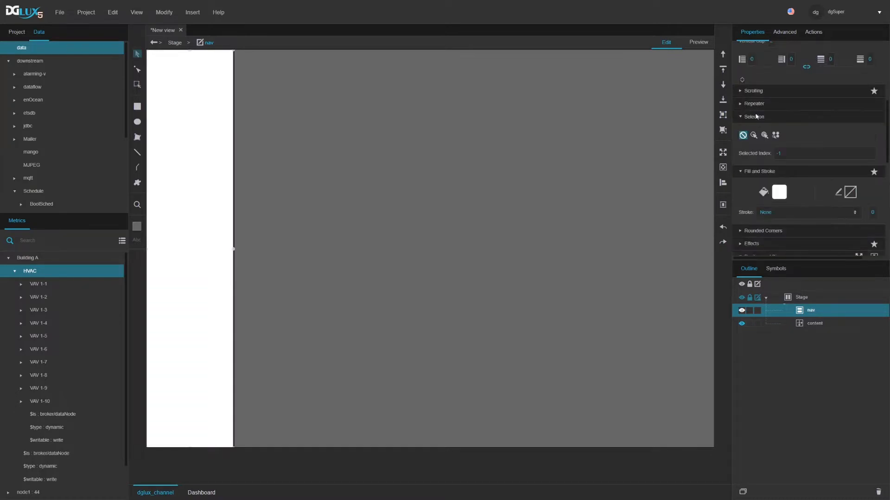
left_click(751, 104)
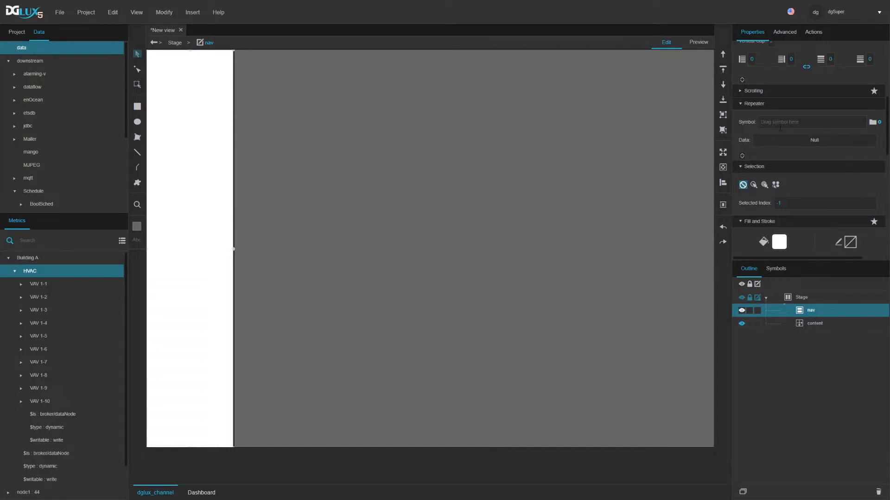
left_click(780, 127)
- Insert a Group component inside the nav group
right_click(812, 315)
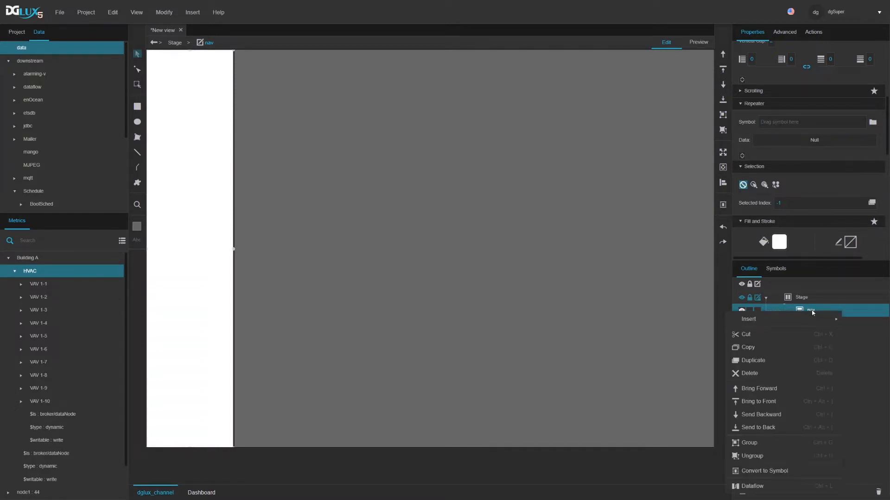
mouse_move(821, 319)
mouse_move(705, 324)
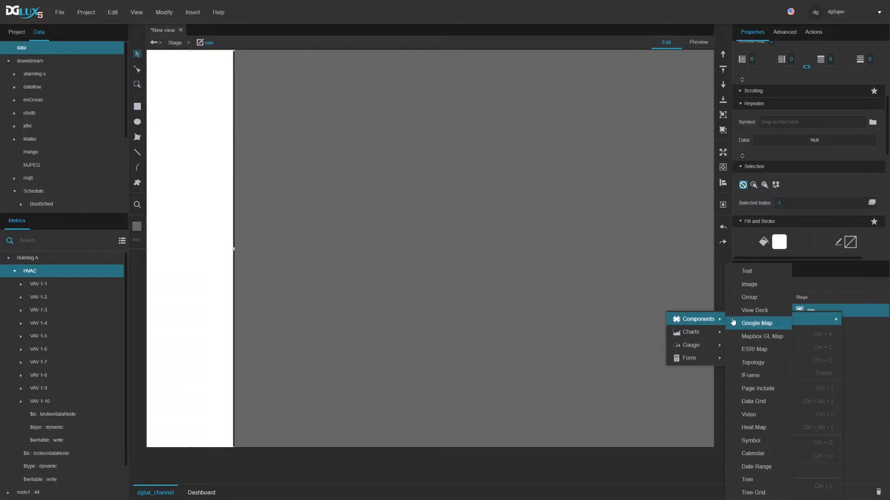
left_click(751, 298)
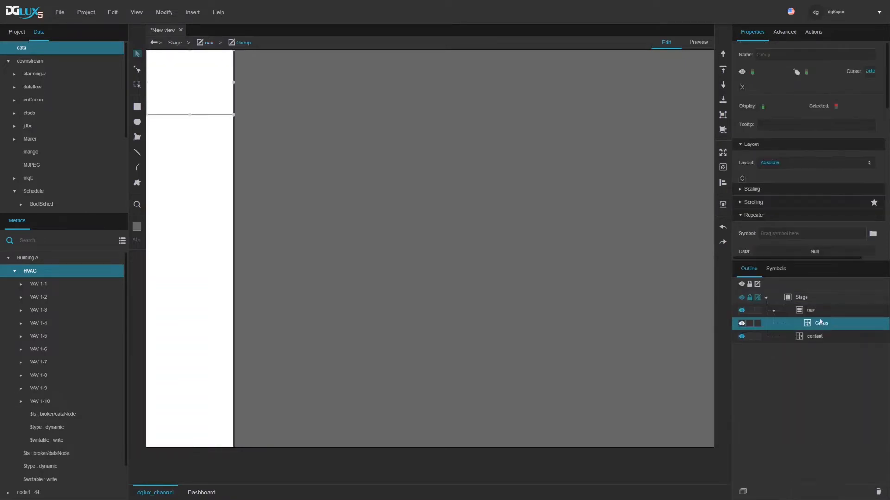
- Set the new group's width to 100% and its height to 40 px
scroll(794, 149, "down", 10)
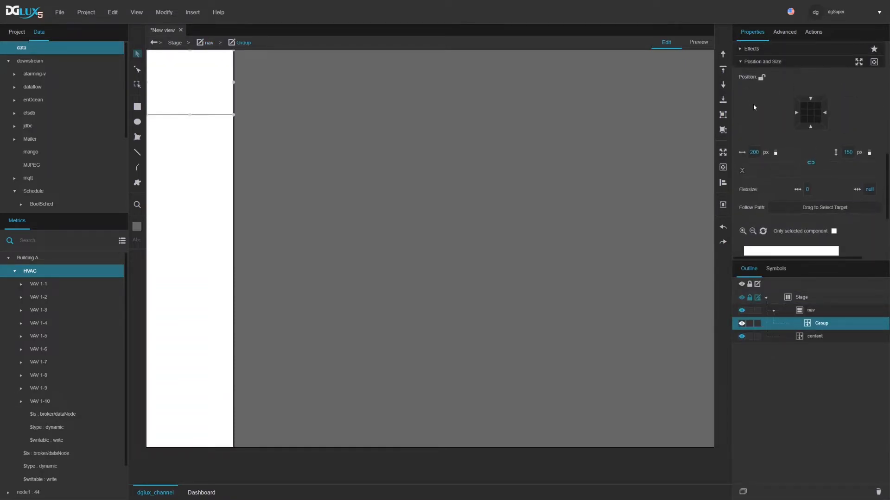
left_click(750, 150)
type("100%")
key("Return")
left_click(847, 152)
type("40")
key("Return")
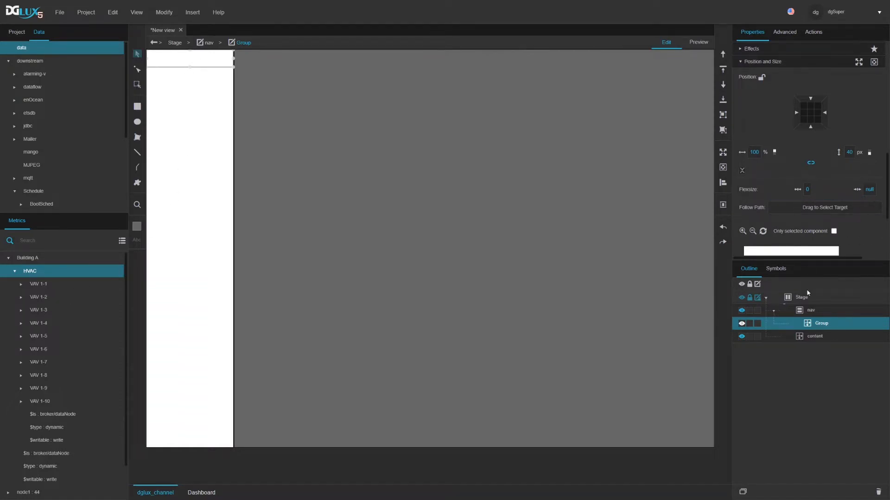
- Set the new group's layout to Horizontal with a left and right padding of 10
scroll(816, 153, "down", 1)
scroll(816, 152, "up", 10)
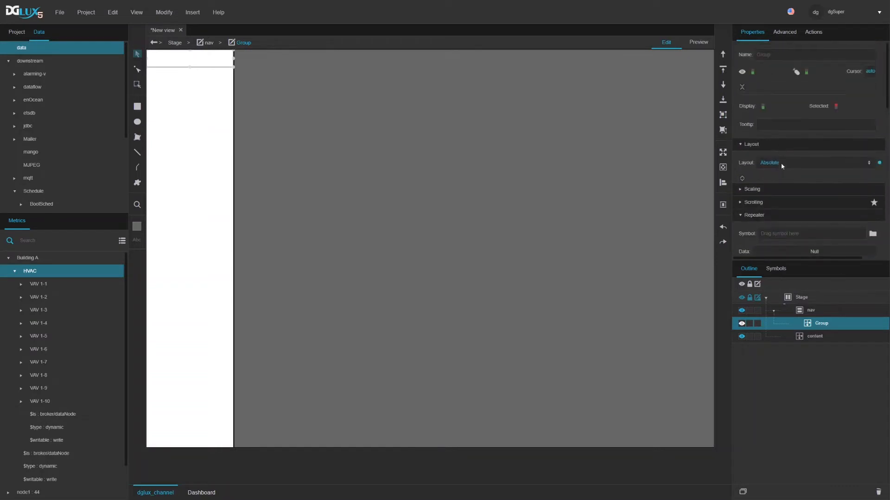
left_click(781, 163)
left_click(763, 183)
left_click(751, 253)
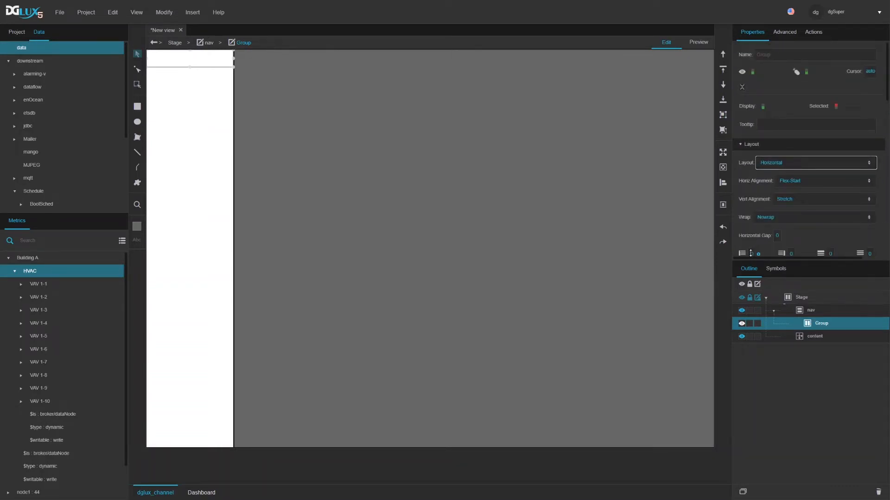
type("10")
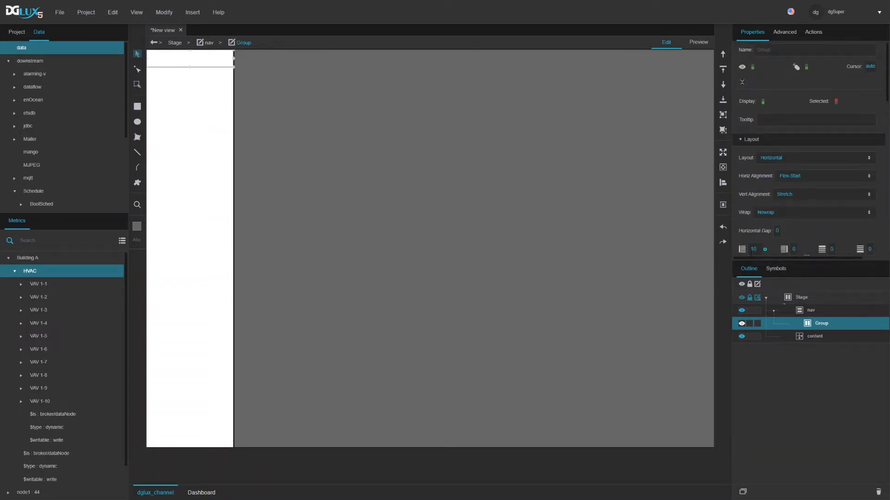
left_click(803, 252)
type("10")
- Insert a Text component inside the new group and fit it to the group's size
right_click(815, 324)
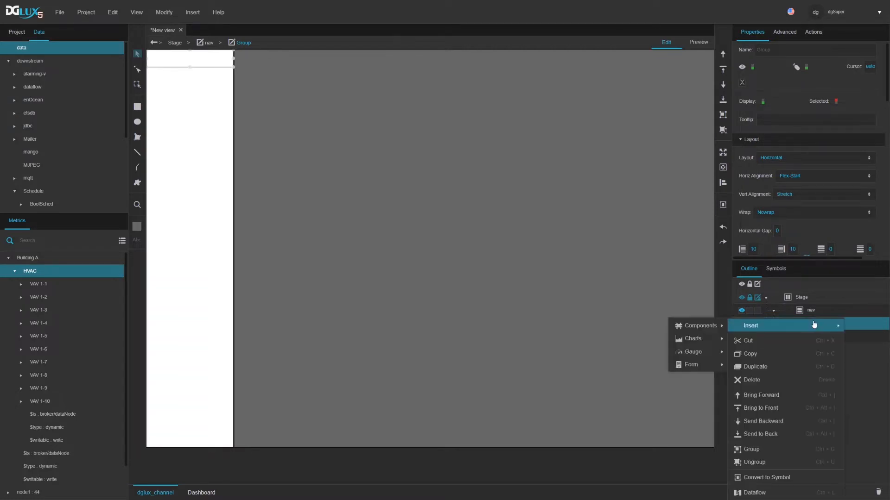
mouse_move(704, 327)
left_click(763, 273)
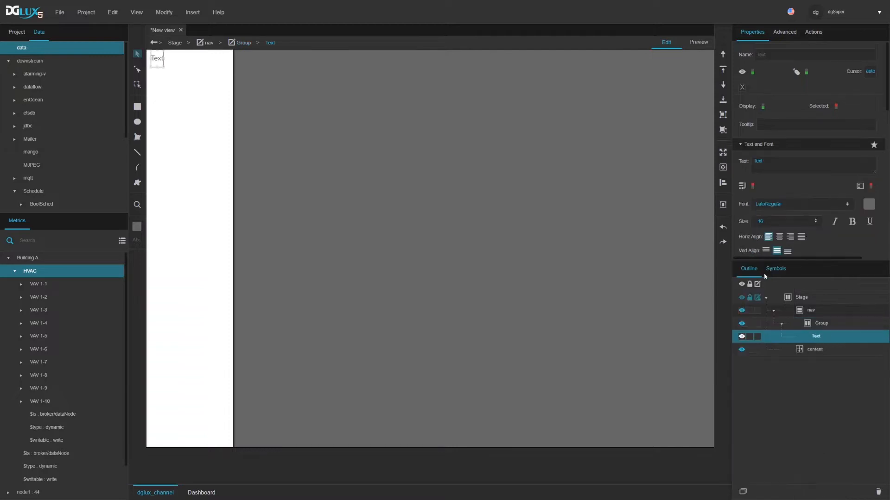
left_click(721, 156)
- Convert the group holding the text into a symbol named nav_item
left_click(825, 325)
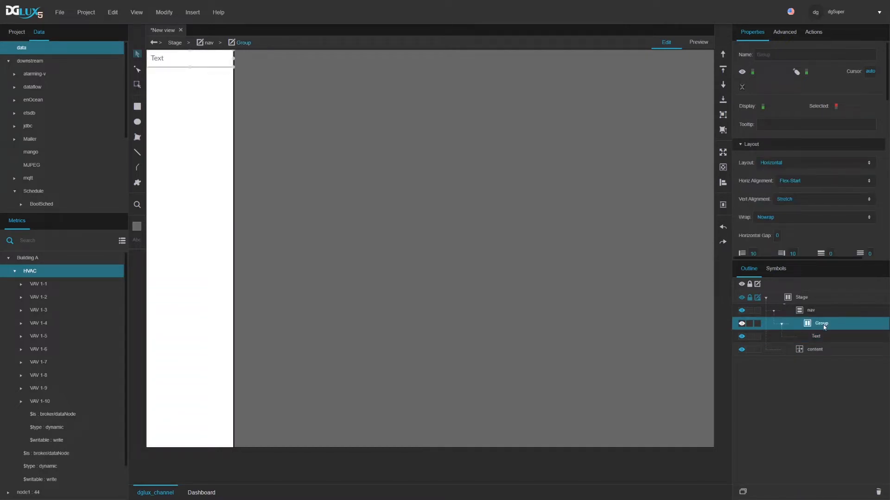
right_click(824, 327)
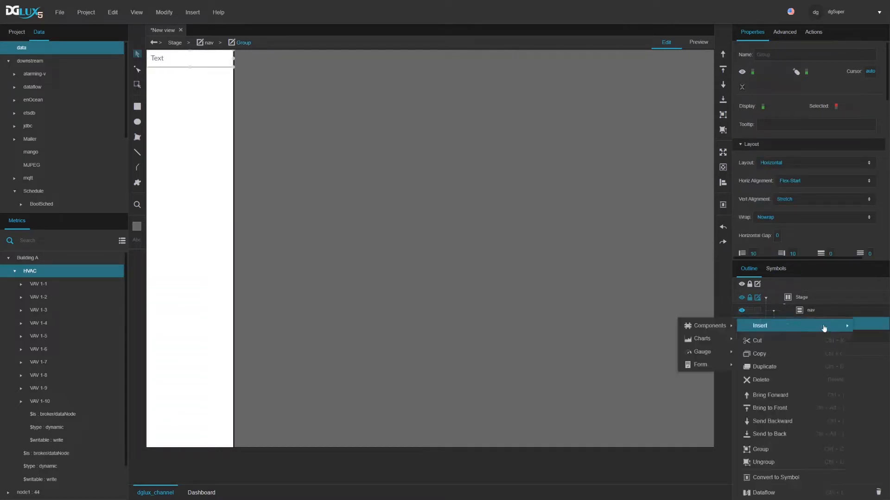
left_click(774, 477)
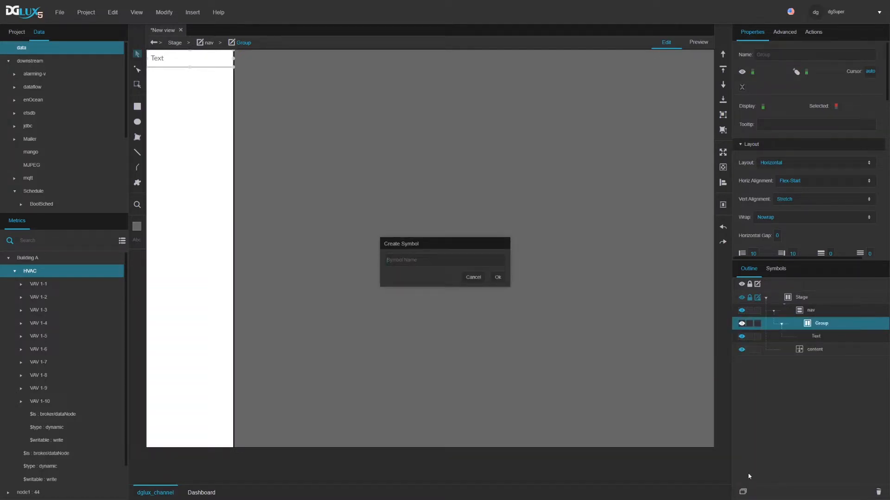
type("nav_item")
left_click(498, 277)
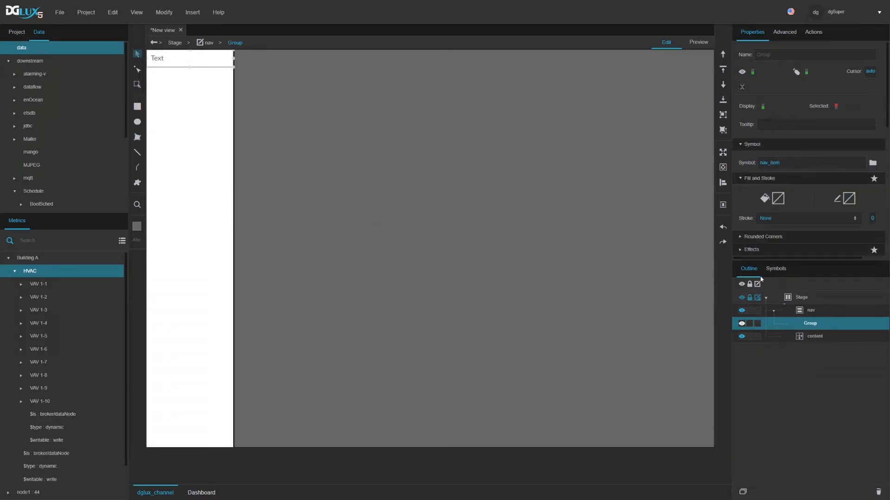
- Check nav_item among the project's symbols and open that symbol for editing from its instance on the canvas
left_click(777, 272)
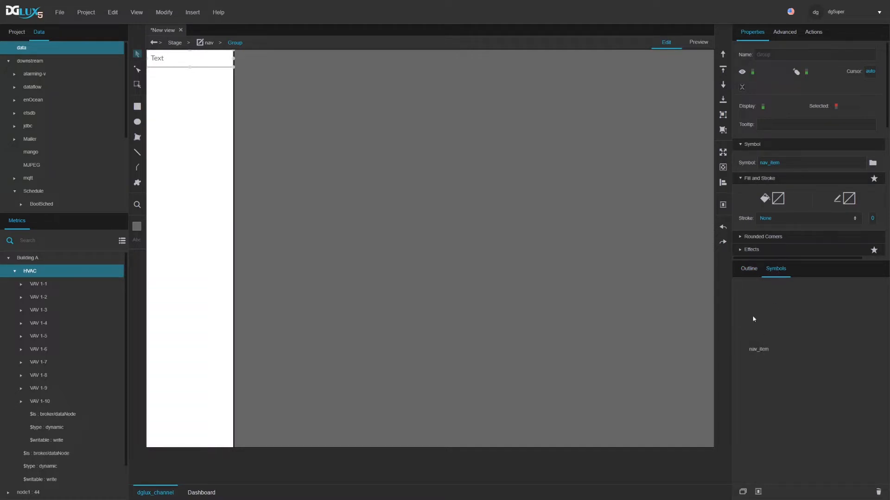
left_click(745, 270)
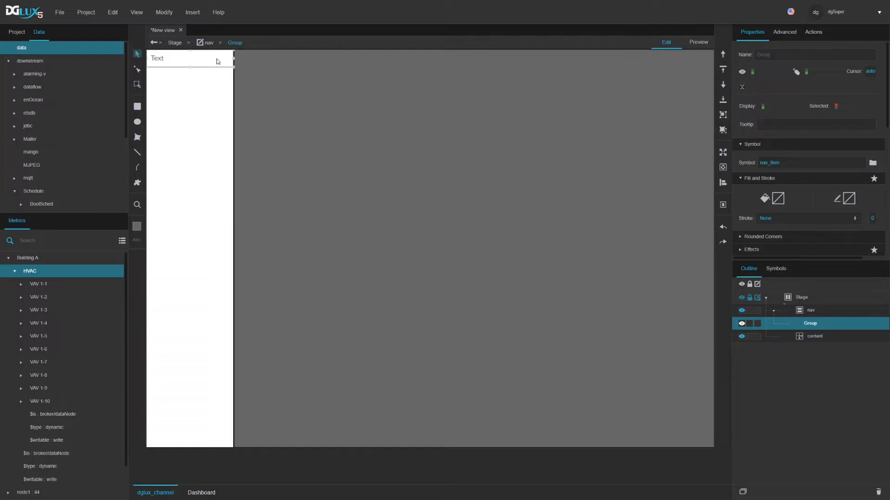
right_click(160, 59)
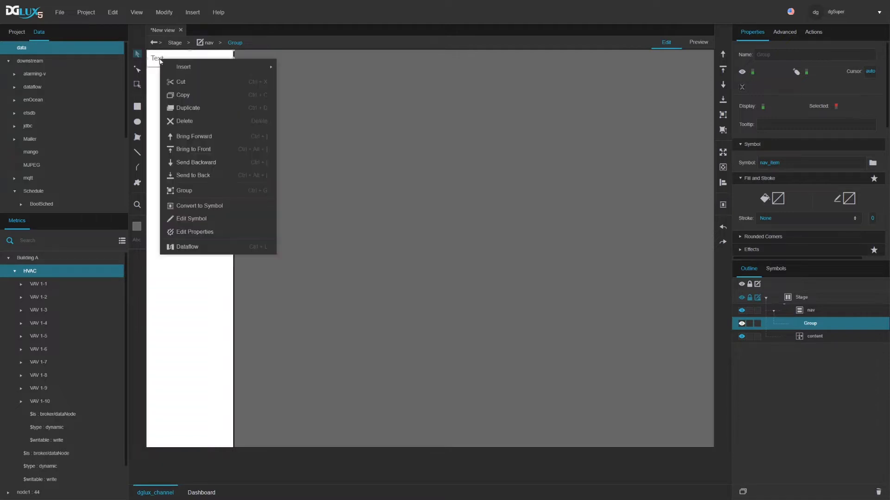
left_click(199, 219)
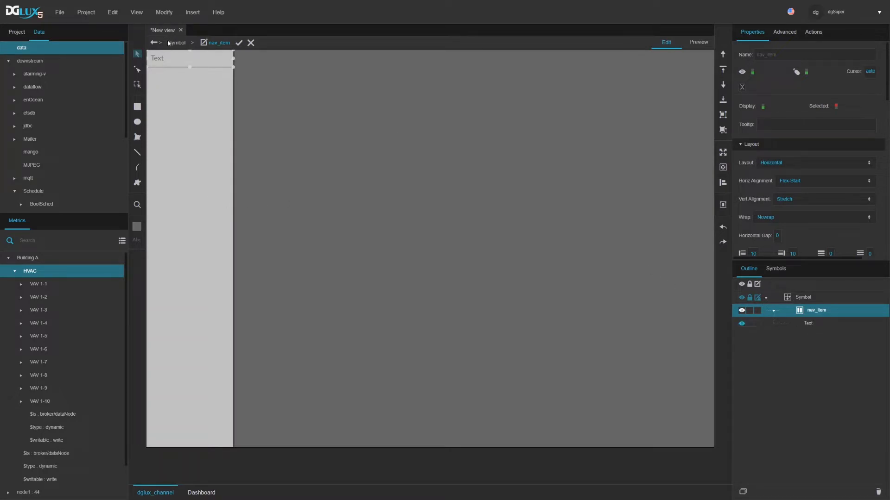
- Add a string parameter named label to the nav_item symbol and give it the value device
left_click(164, 12)
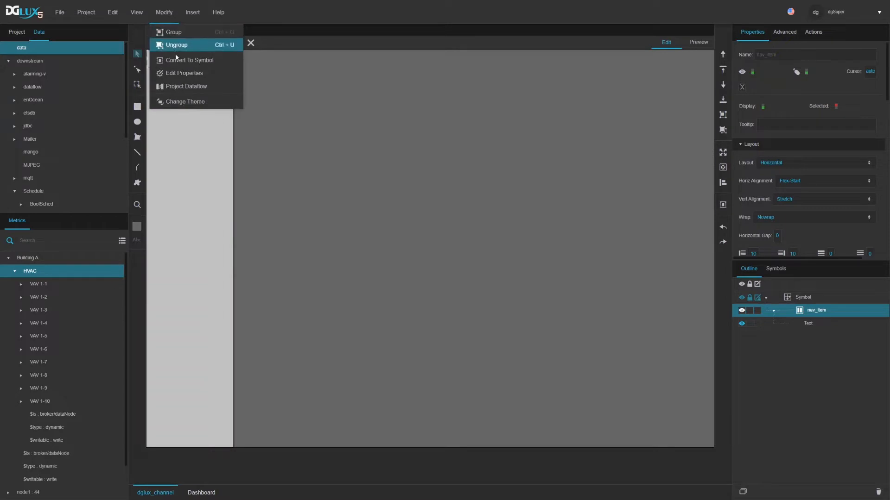
left_click(176, 73)
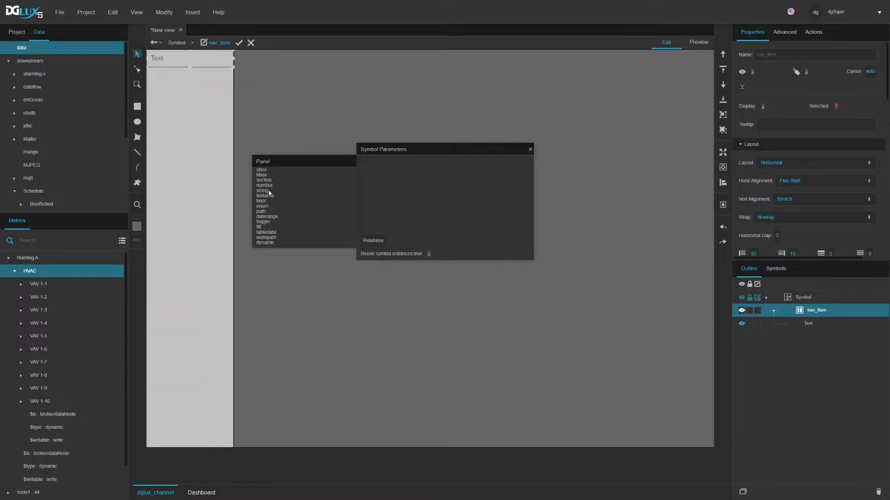
left_click_drag(268, 192, 366, 167)
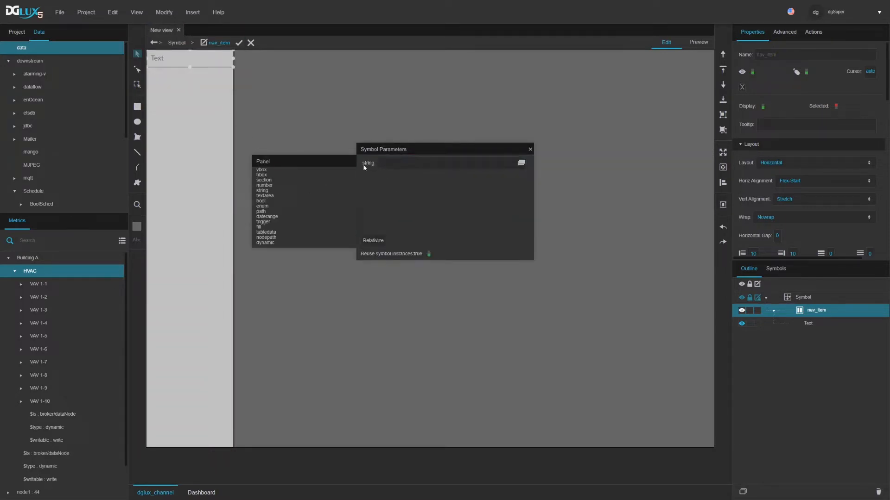
type("la")
type("device")
- Bind the Text component's text to the label parameter and close the symbol parameters
left_click(796, 323)
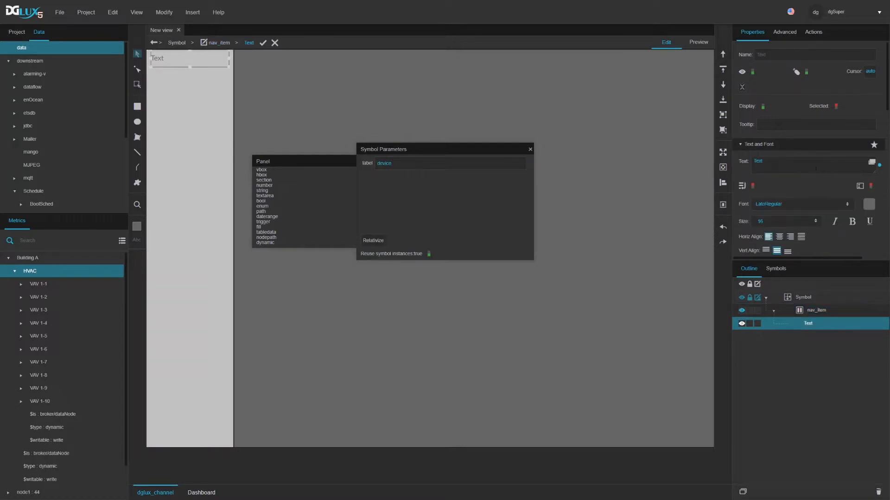
mouse_move(522, 165)
left_click_drag(528, 166, 789, 170)
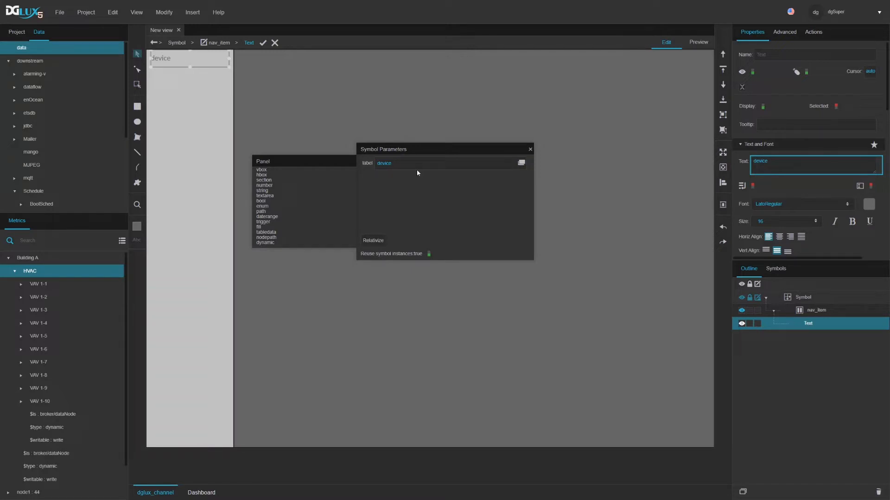
left_click(531, 150)
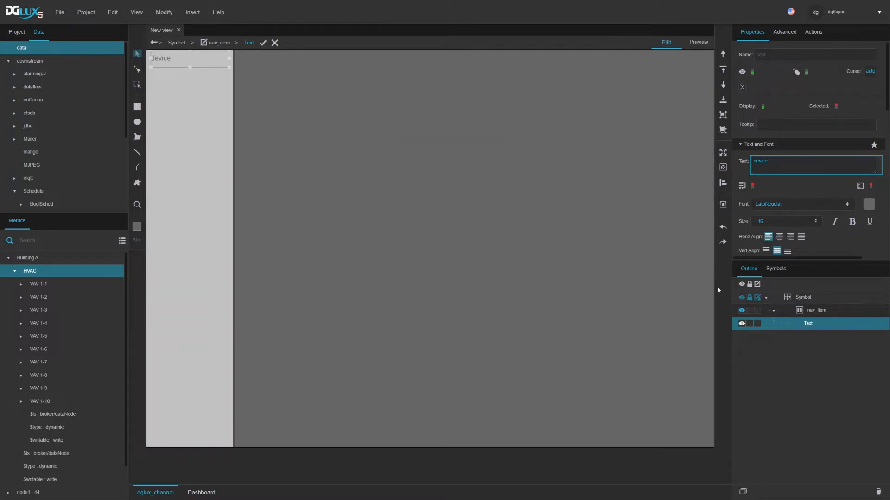
- Expose the nav_item group's Selected property in a floating binding window and toggle it on and off
left_click(799, 312)
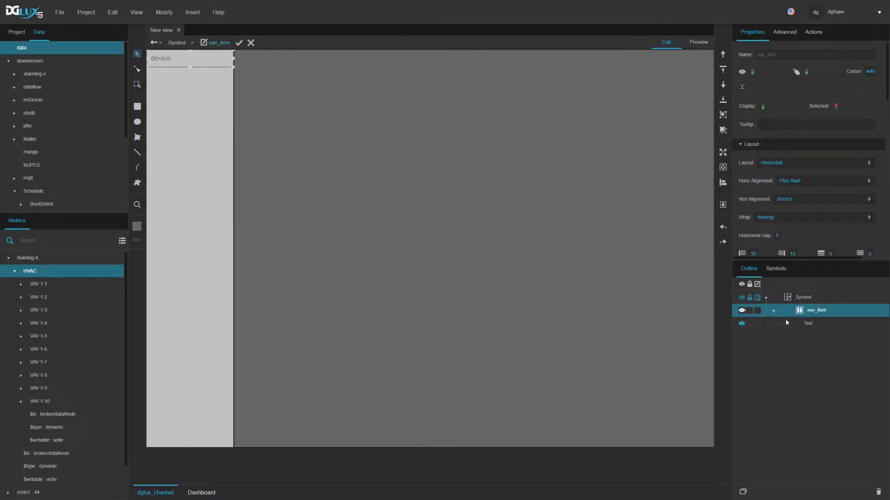
left_click(774, 311)
left_click(742, 88)
left_click(742, 89)
left_click(742, 88)
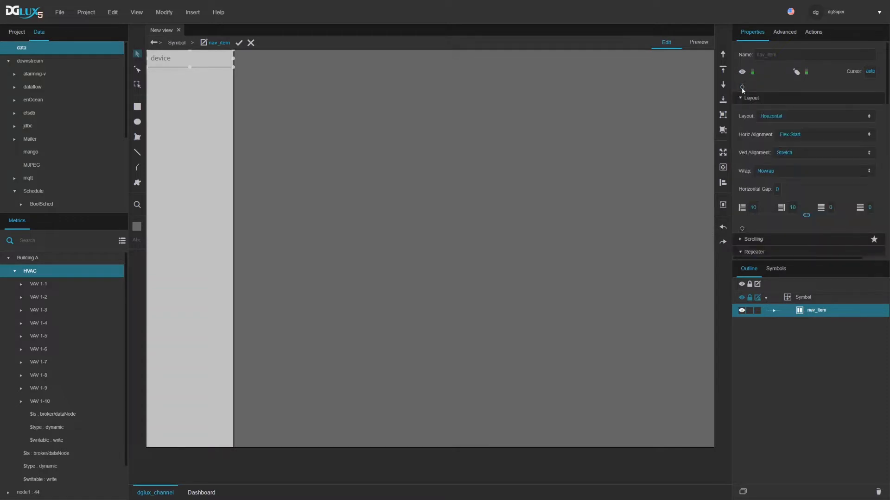
left_click(742, 88)
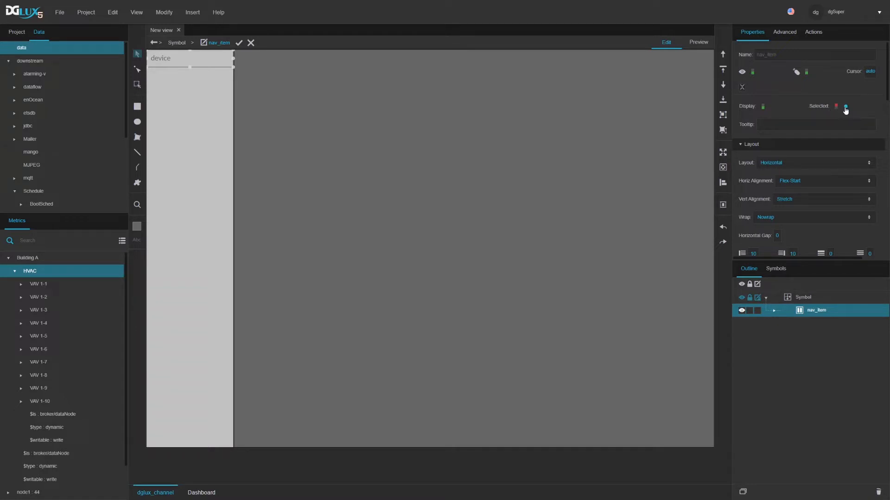
left_click(845, 108)
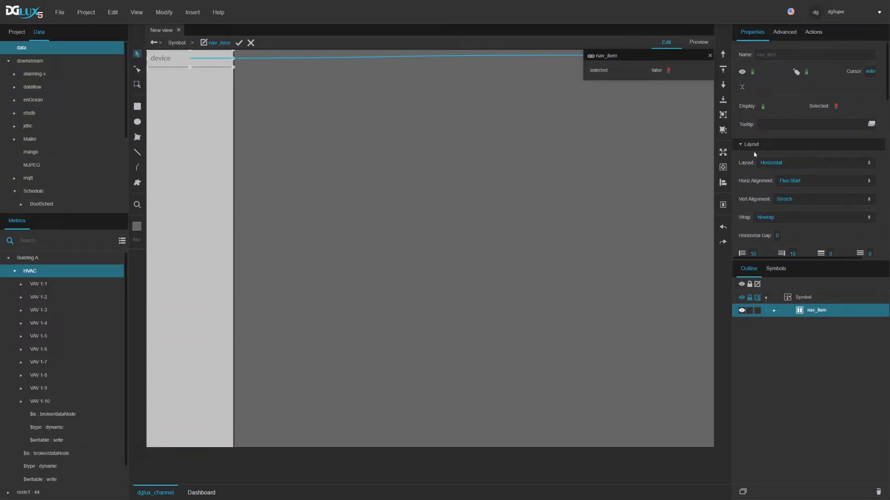
left_click(667, 70)
left_click(665, 72)
- Bind the nav_item group's fill to its selected property with bool data mapping
left_click(773, 311)
scroll(802, 176, "down", 5)
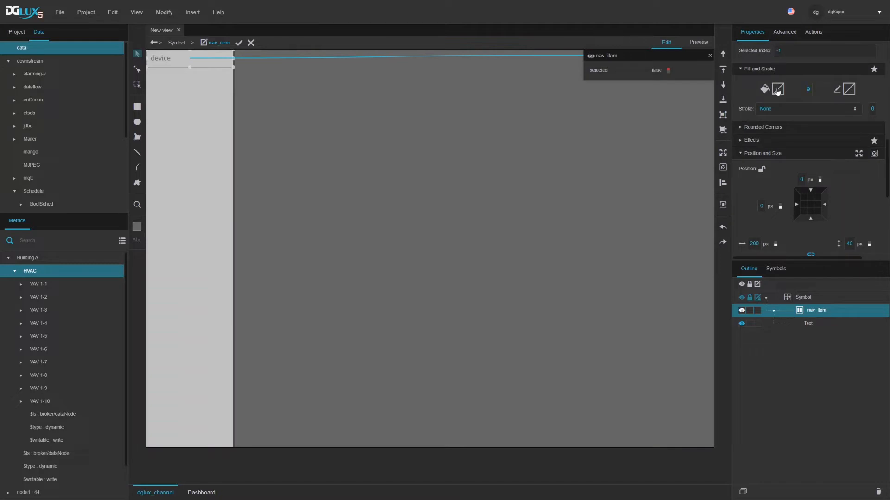
mouse_move(703, 72)
left_click_drag(704, 72, 779, 95)
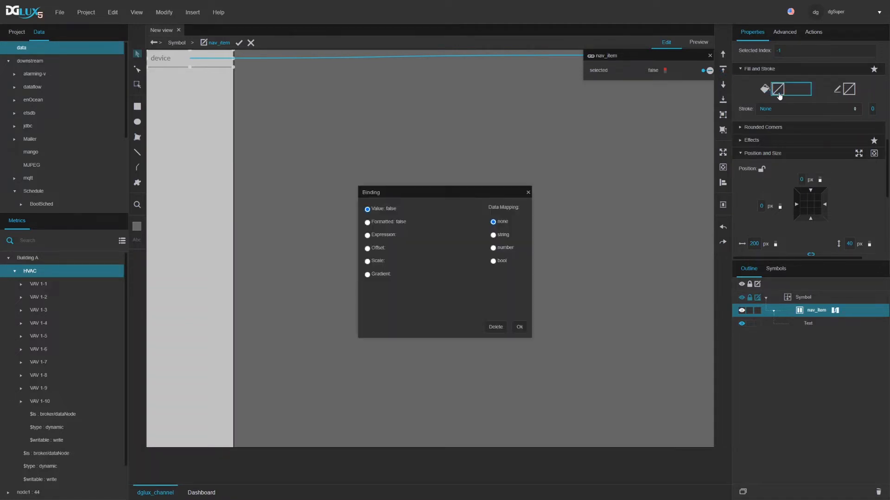
left_click(493, 261)
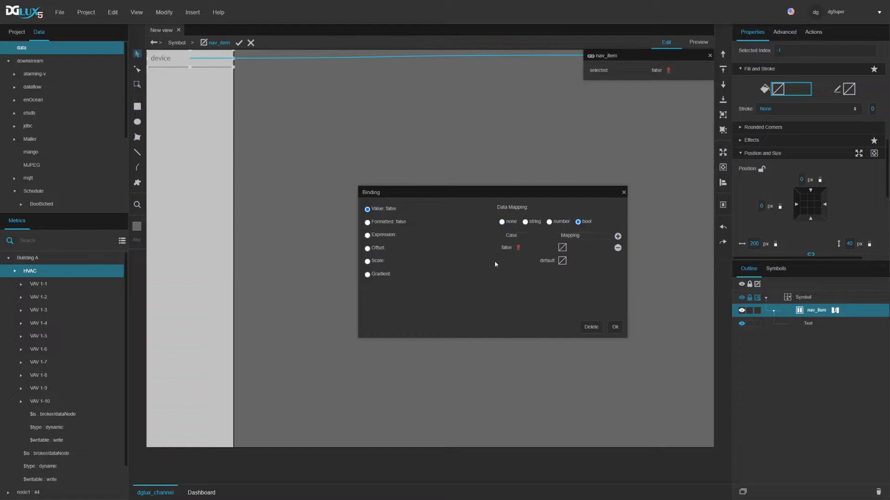
- Set the fill mapping to a dark solid colour for the true case and solid white as the default
left_click(518, 249)
left_click(562, 248)
left_click(638, 269)
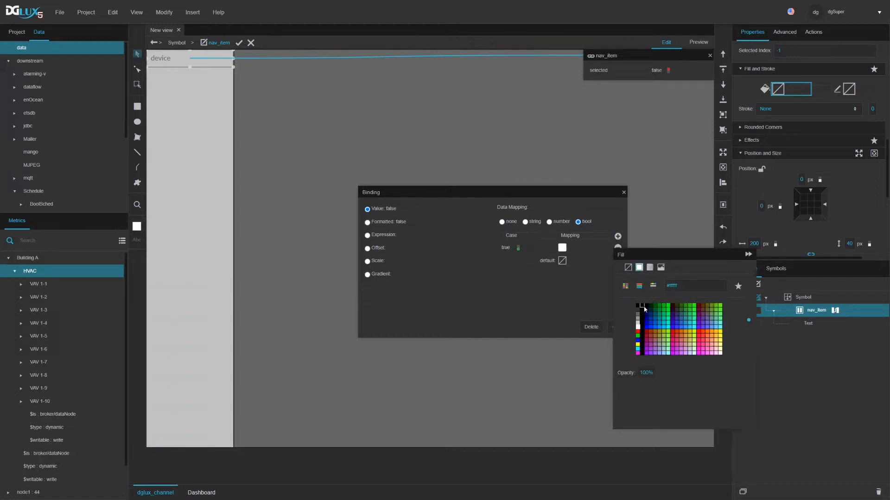
left_click(638, 307)
left_click(562, 260)
left_click(638, 280)
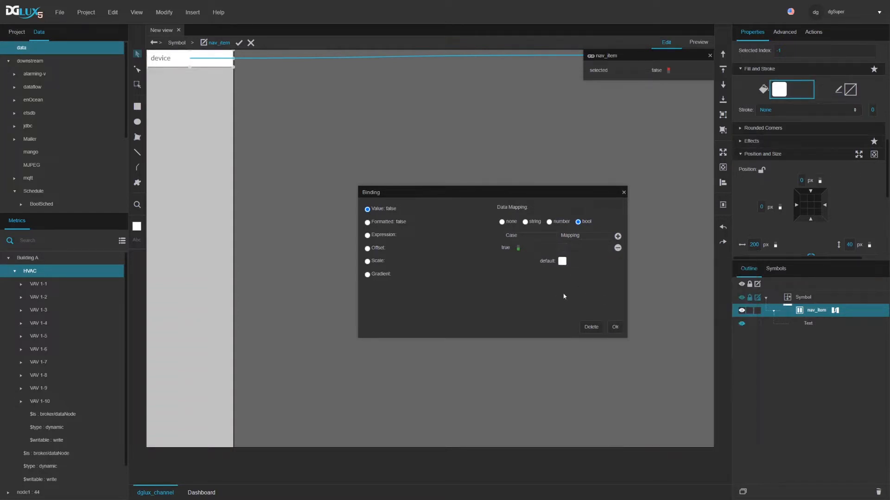
- Bind the Text component's font colour to the nav_item group's selected property with bool data mapping
left_click(615, 326)
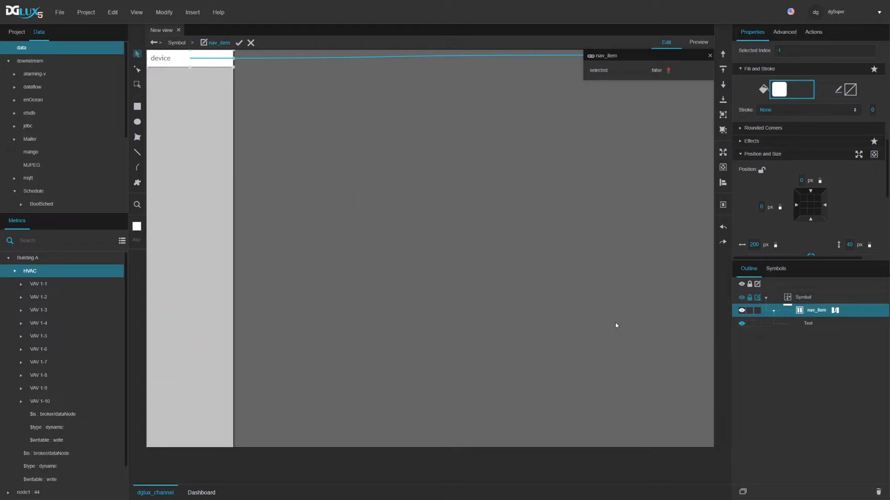
left_click(811, 324)
scroll(824, 140, "up", 2)
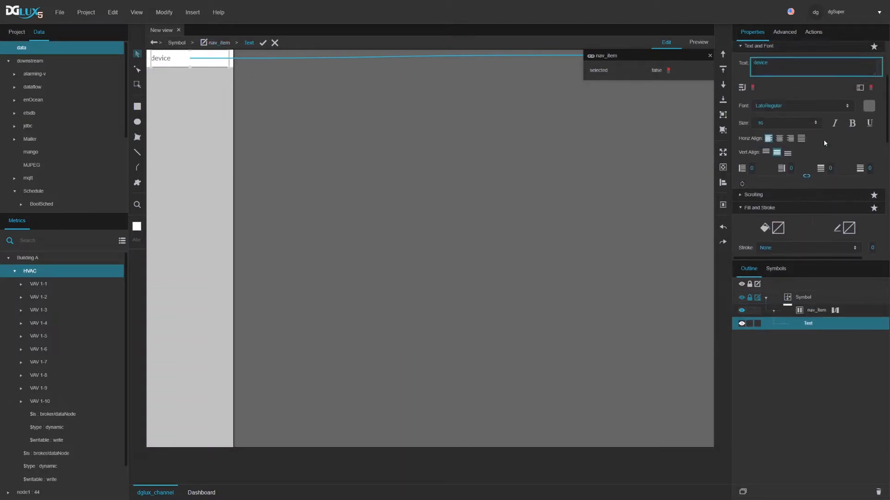
scroll(824, 140, "up", 1)
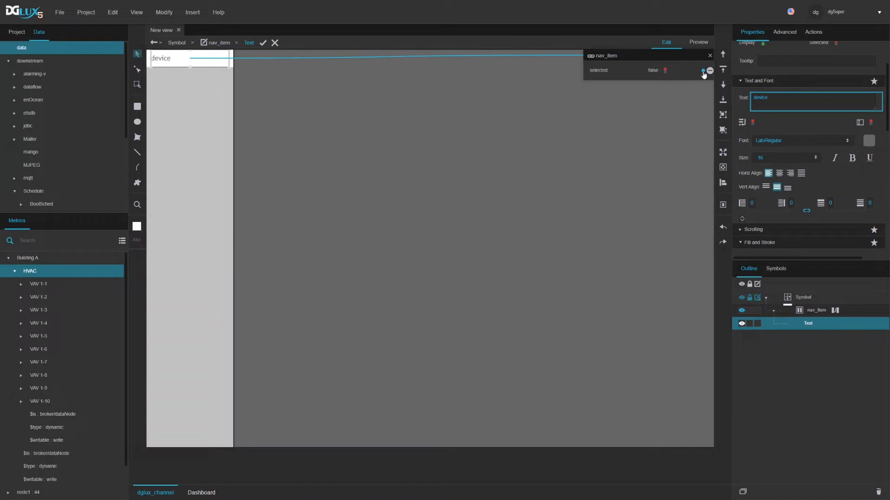
left_click_drag(704, 72, 869, 147)
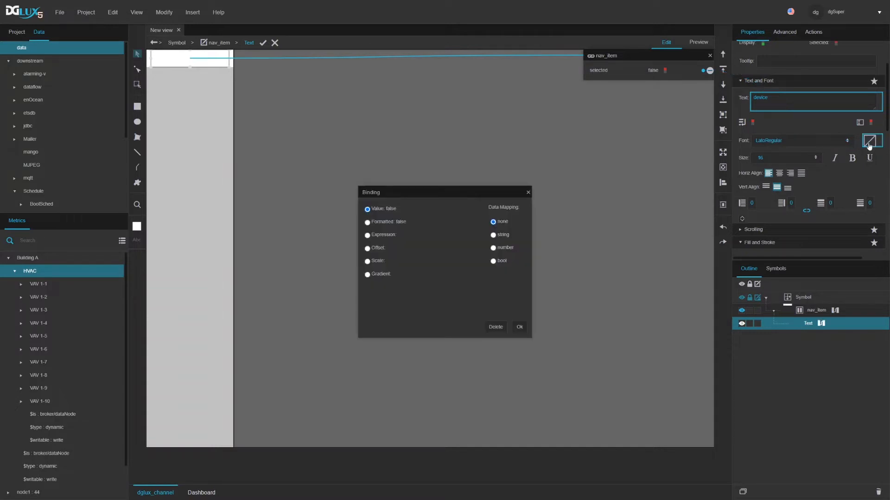
left_click(493, 261)
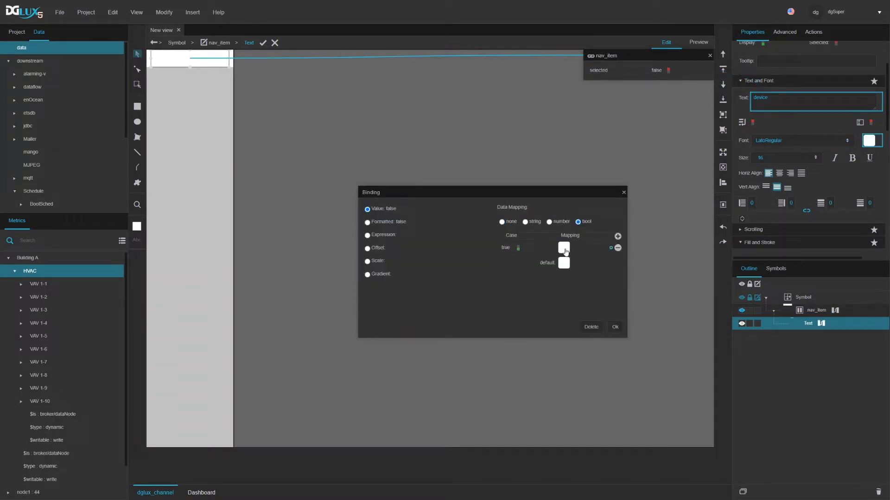
- Set the font colour mapping's default case to black, keeping white for true, and confirm the binding
left_click(564, 264)
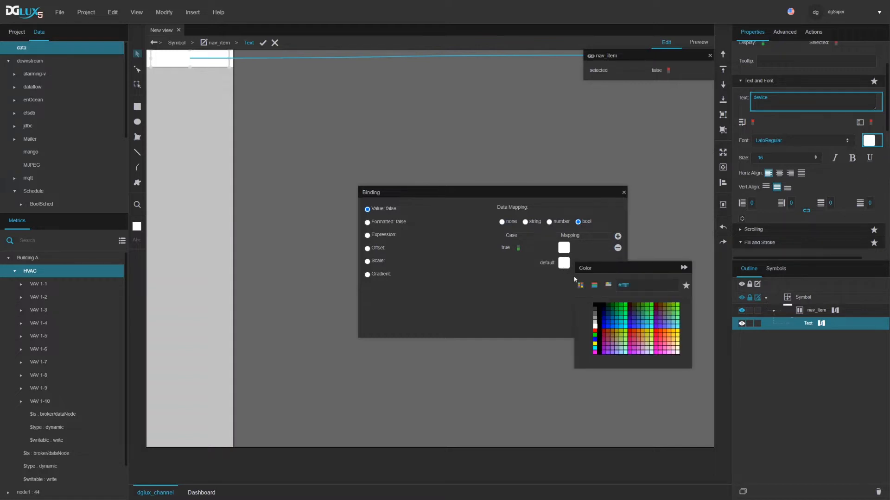
left_click(594, 307)
left_click(615, 327)
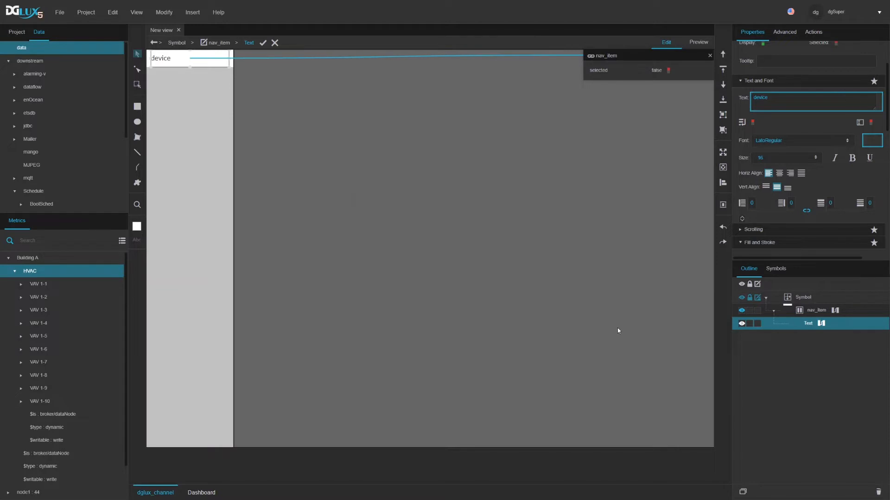
- Toggle the nav_item group's selected property on and off to check its fill and text colours, ending on false
left_click(666, 71)
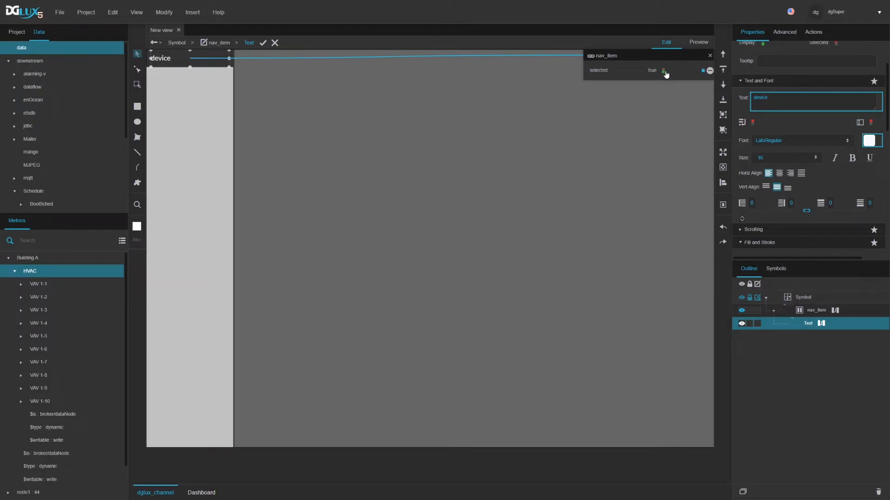
left_click(666, 72)
left_click(666, 72)
left_click(666, 72)
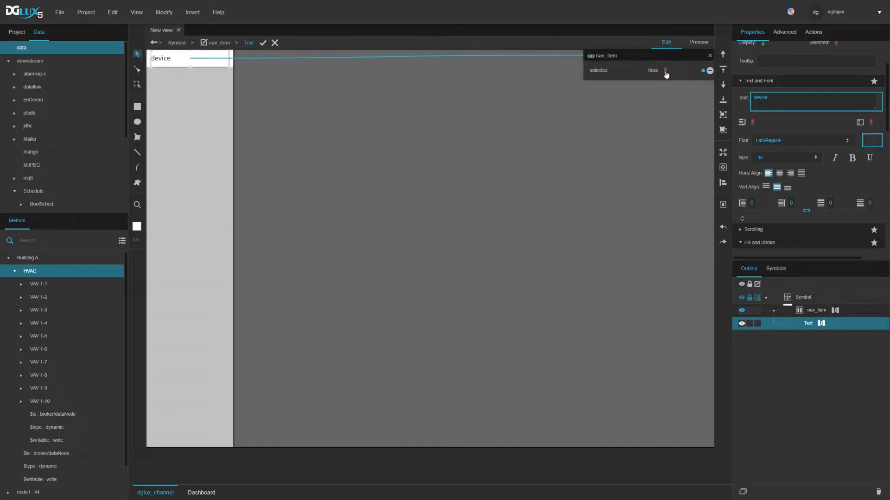
left_click(666, 72)
left_click(666, 72)
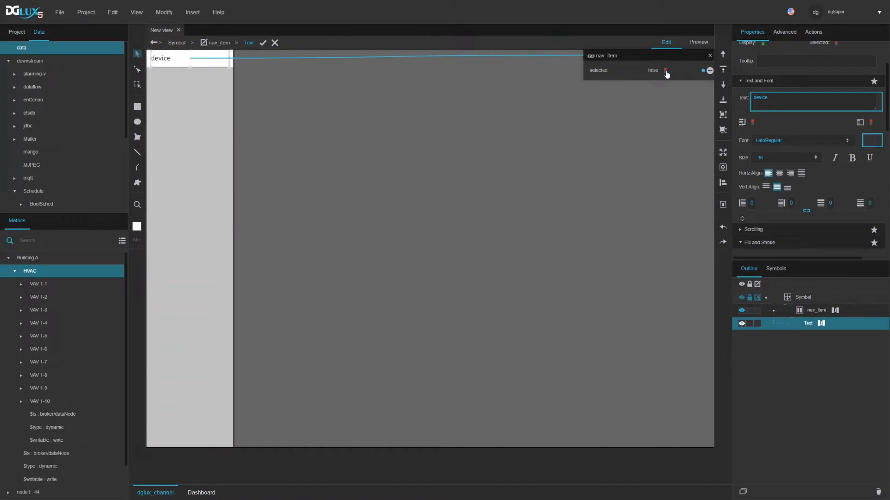
- Set the nav_item group's cursor to the pointing hand and finish editing the symbol, closing its binding window
left_click(812, 312)
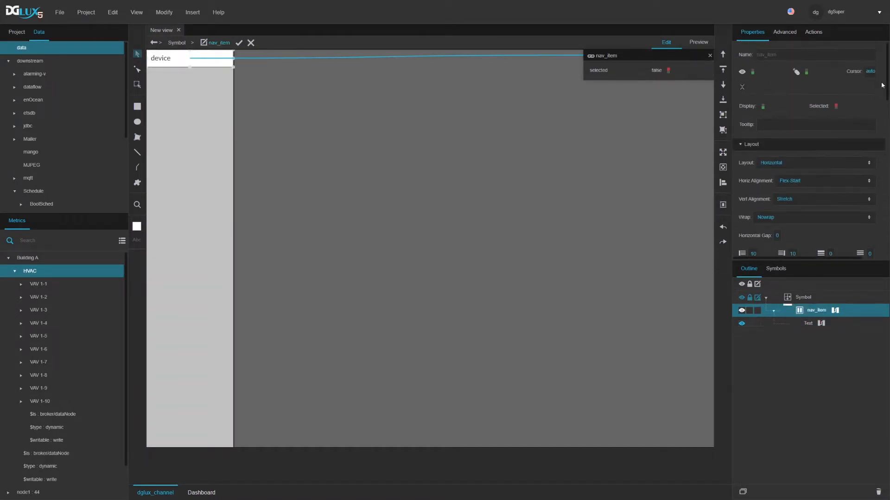
left_click(870, 72)
left_click(830, 91)
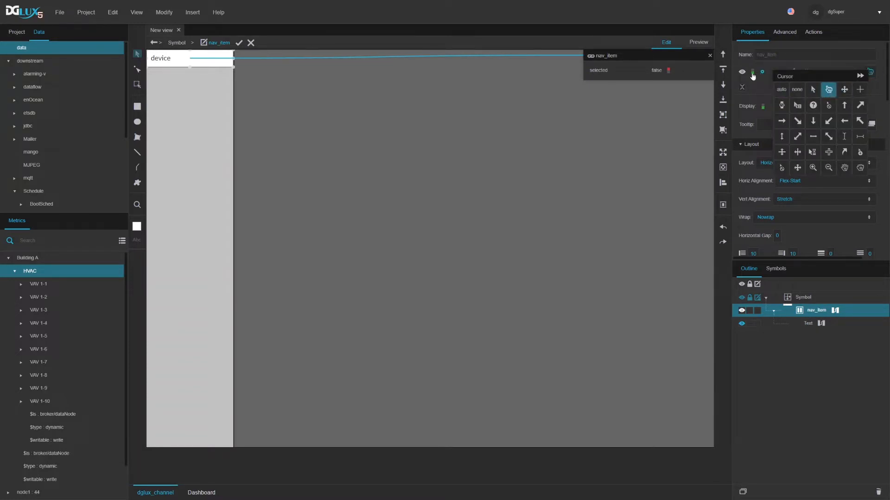
left_click(708, 58)
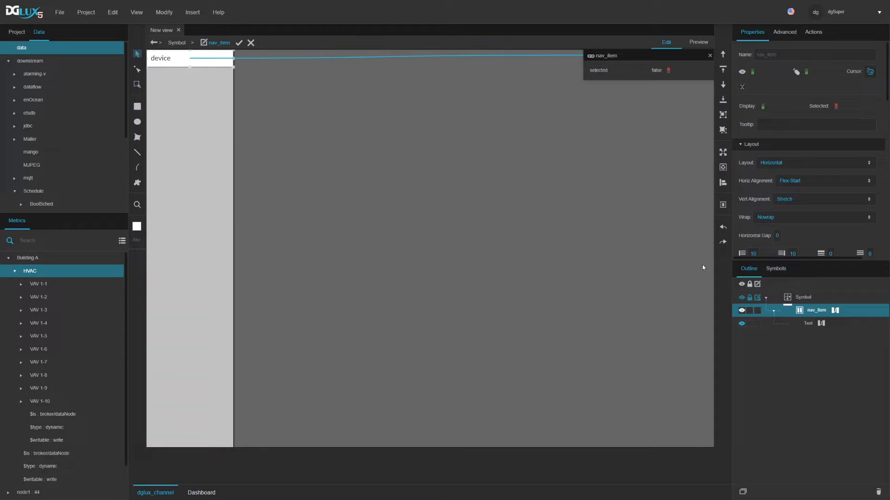
left_click(239, 43)
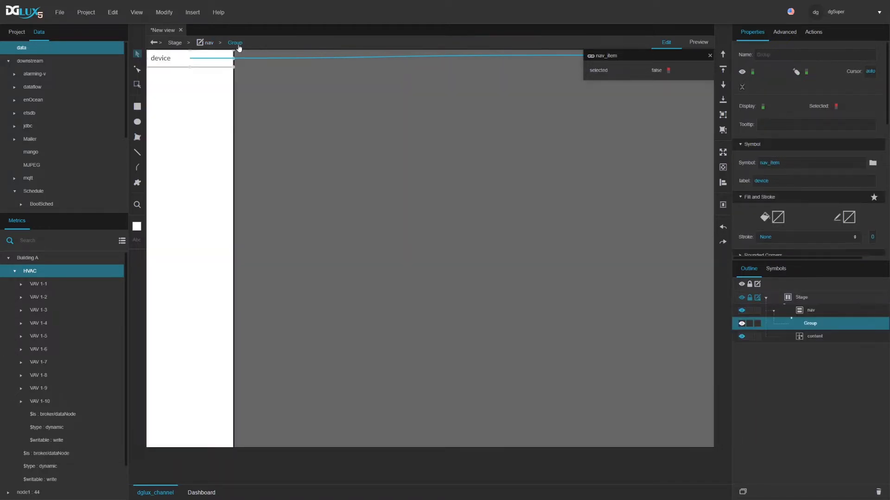
left_click(710, 56)
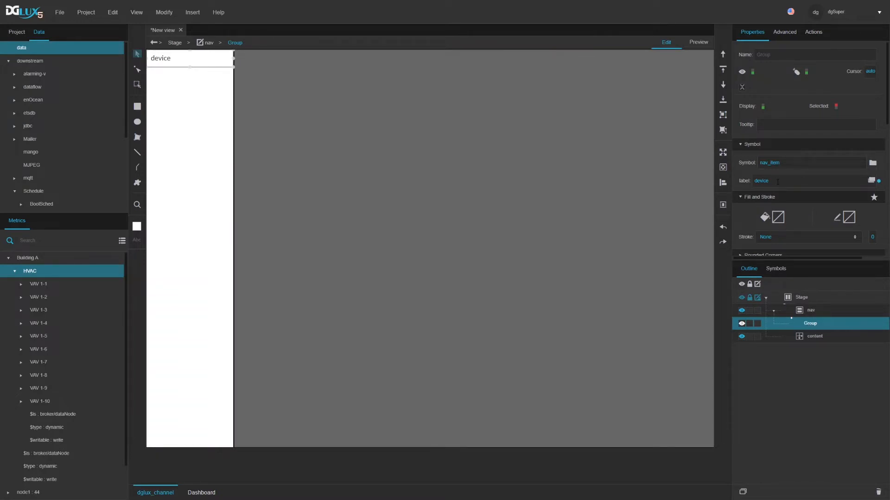
- Delete the nav_item symbol instance from the nav group
left_click(810, 310)
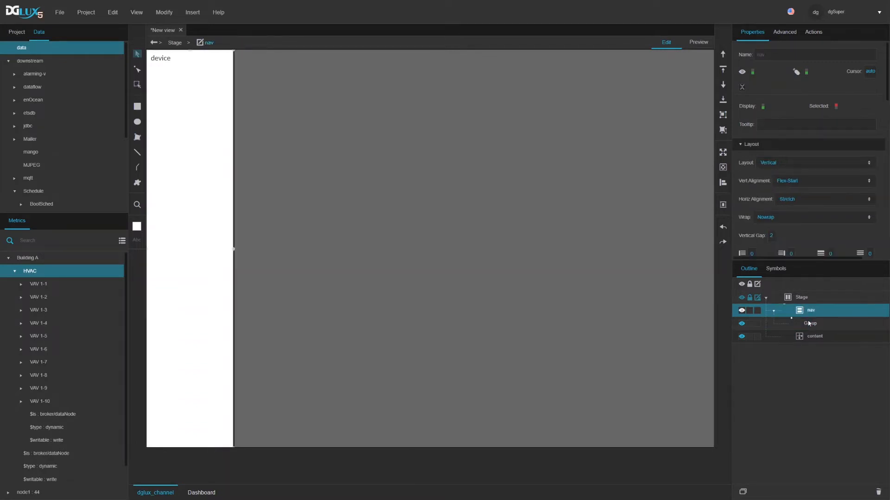
left_click(811, 326)
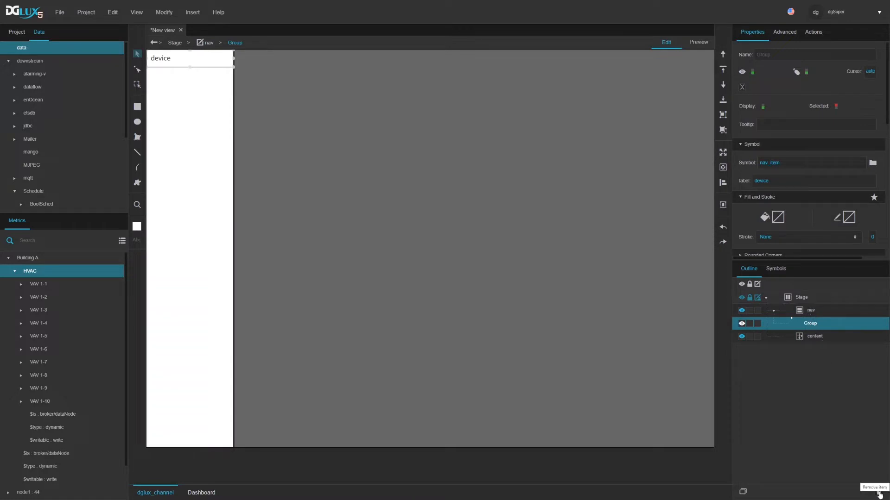
left_click(879, 492)
- Assign the nav_item symbol to the nav group's repeater
left_click(812, 310)
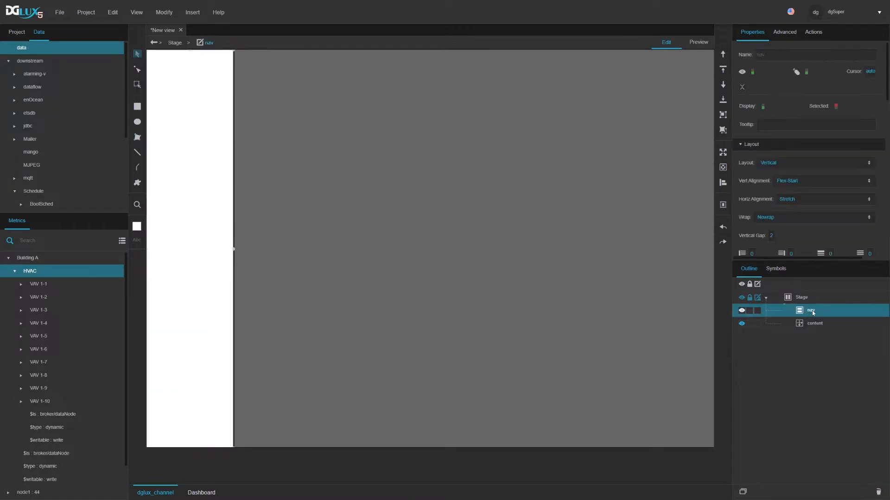
scroll(768, 168, "down", 4)
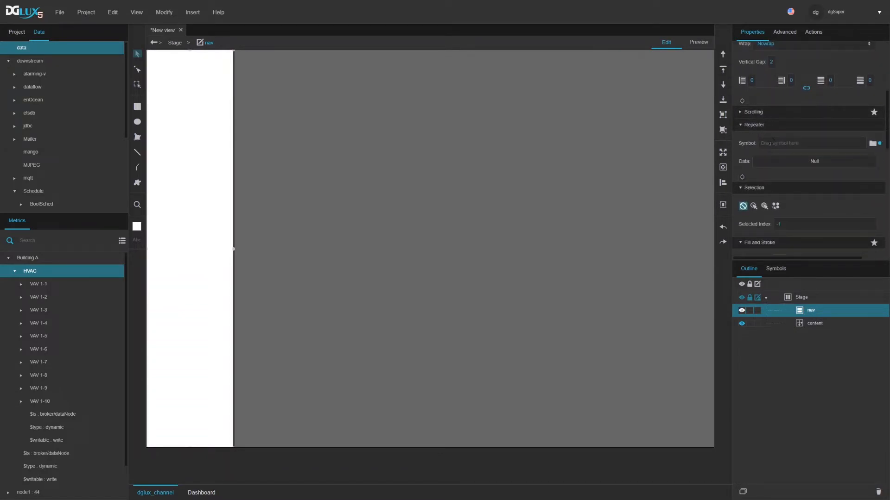
left_click(774, 271)
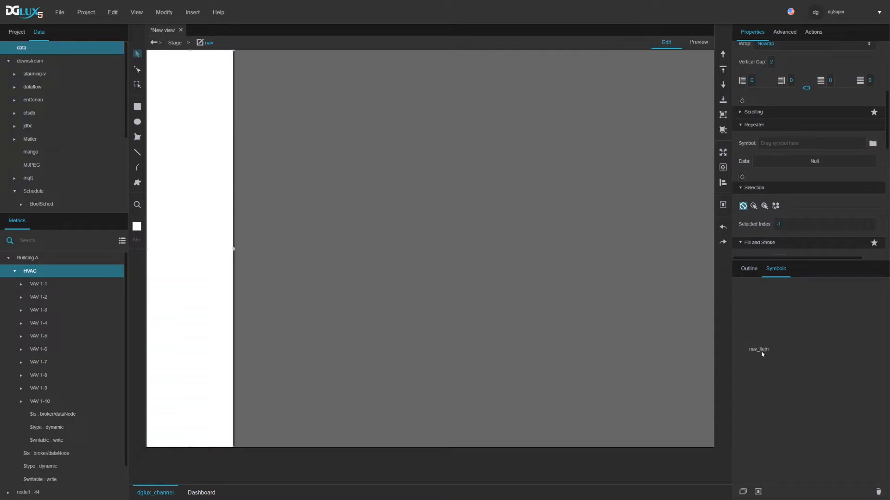
left_click_drag(762, 353, 786, 149)
left_click(746, 269)
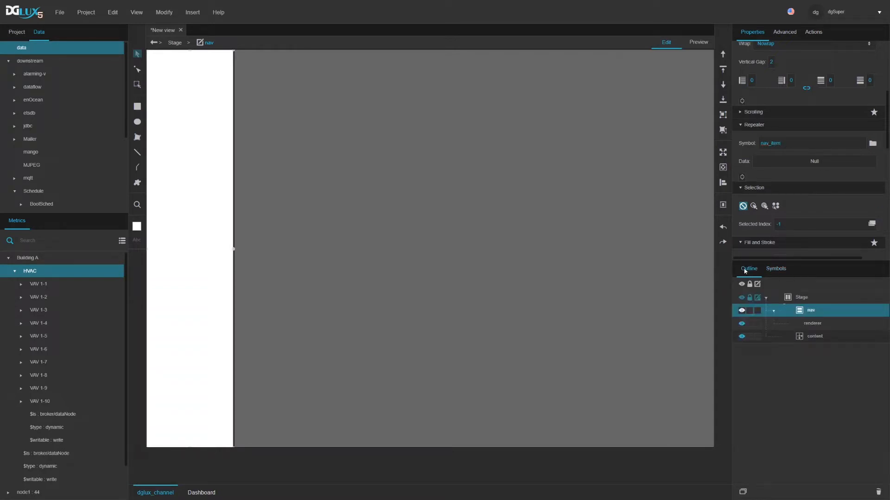
- Open the dataflow of the nav group and add a List Node block to it
left_click(768, 164)
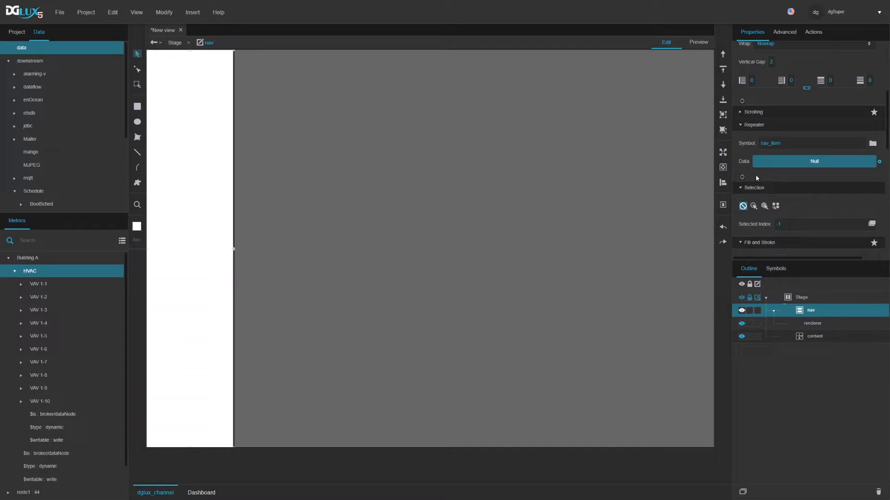
right_click(811, 314)
left_click(752, 482)
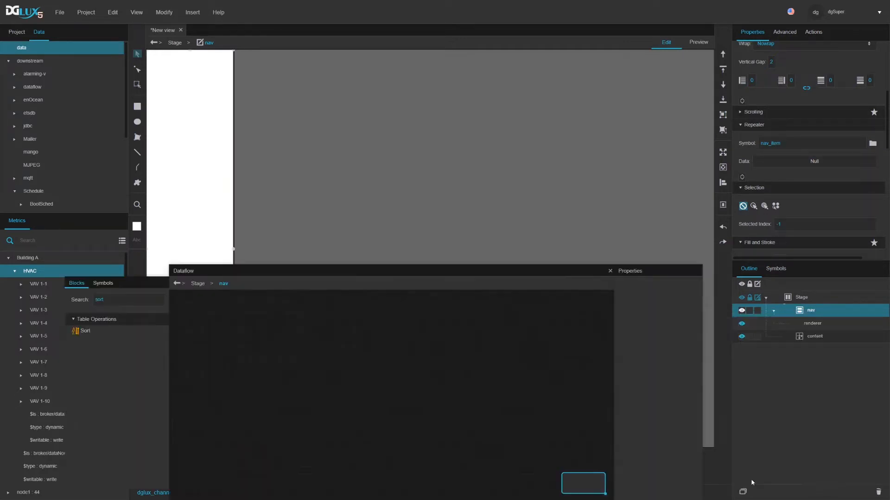
left_click_drag(426, 276, 526, 247)
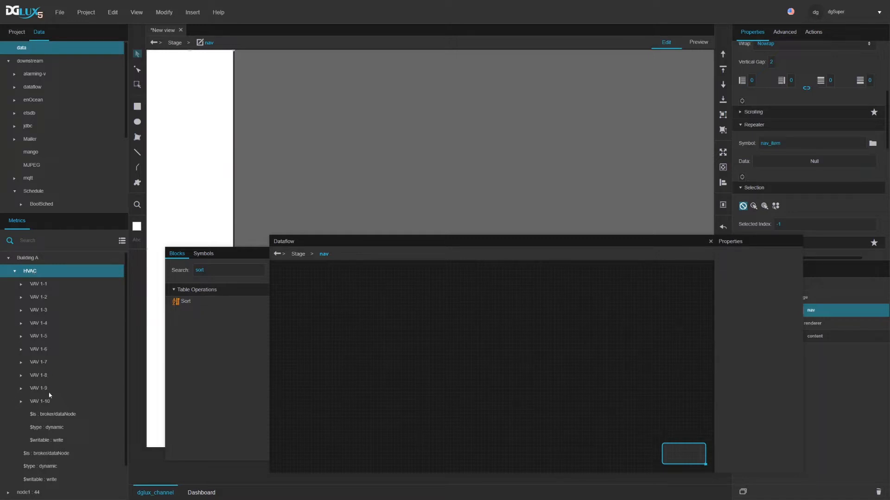
double_click(210, 272)
type("list")
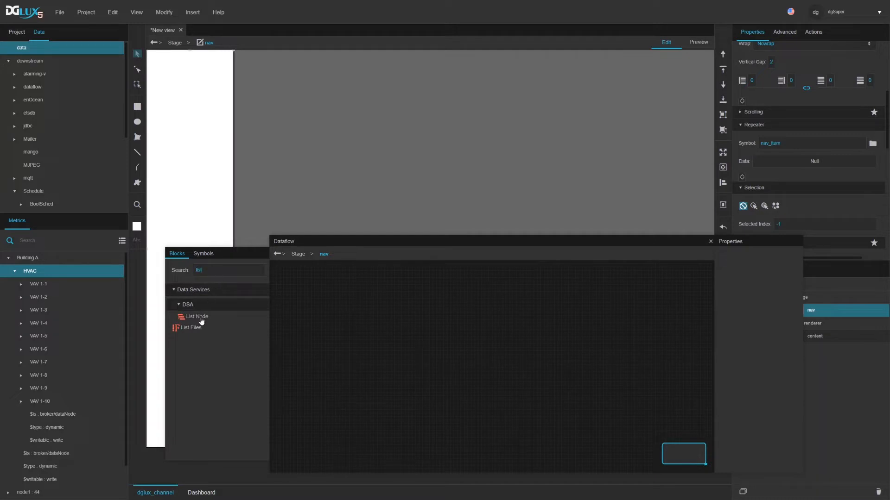
left_click_drag(201, 321, 308, 277)
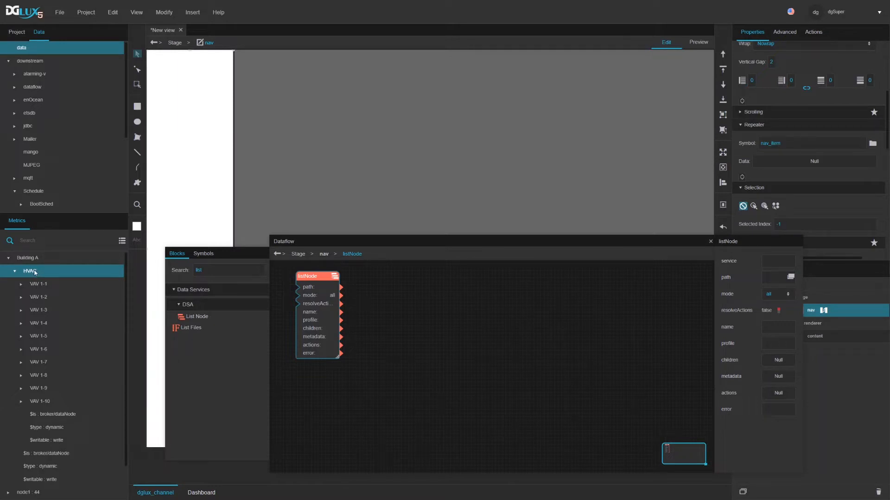
- Set the listNode block's path to /data/Building A/HVAC and open its children table
left_click_drag(34, 273, 773, 281)
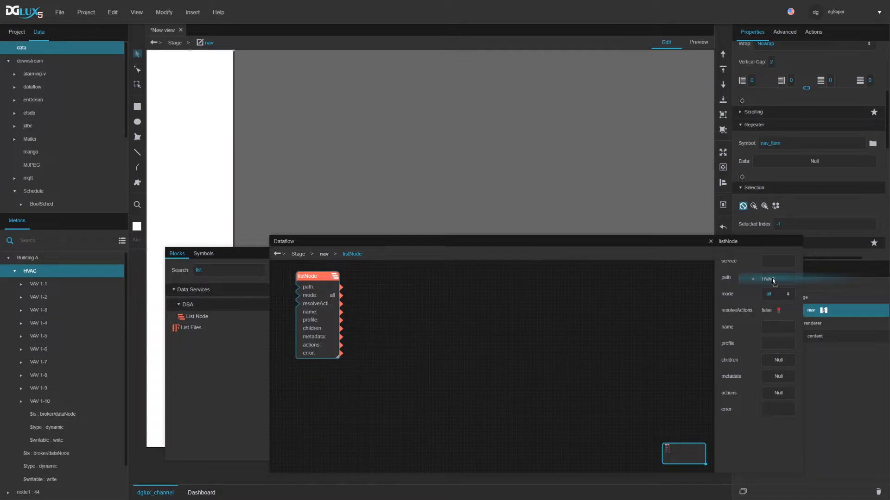
left_click_drag(773, 281, 27, 244)
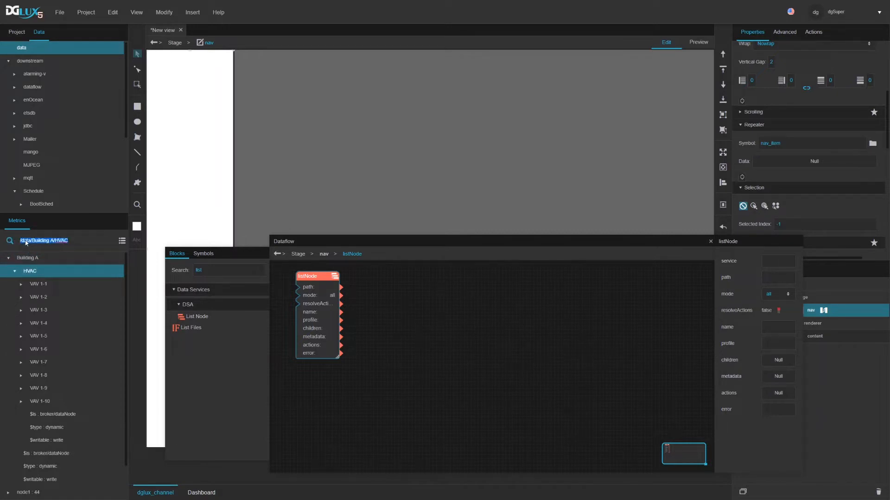
key("BackSpace")
mouse_move(790, 277)
key("ctrl+v")
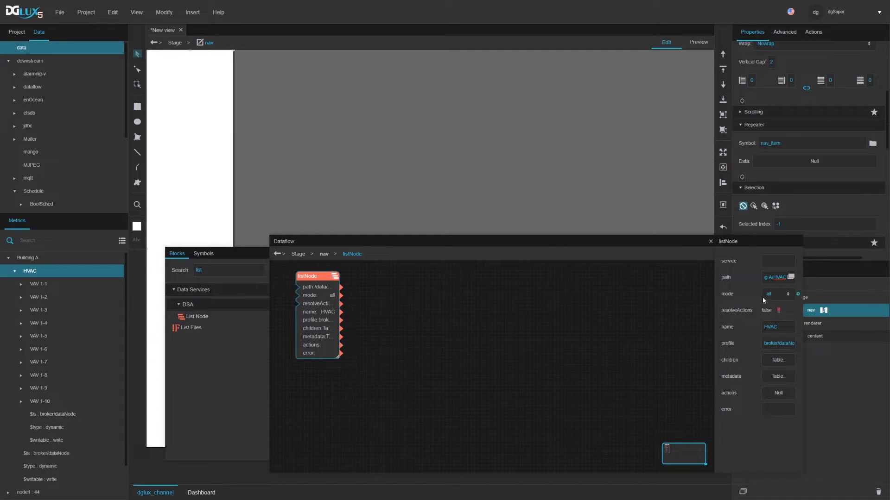
left_click(789, 361)
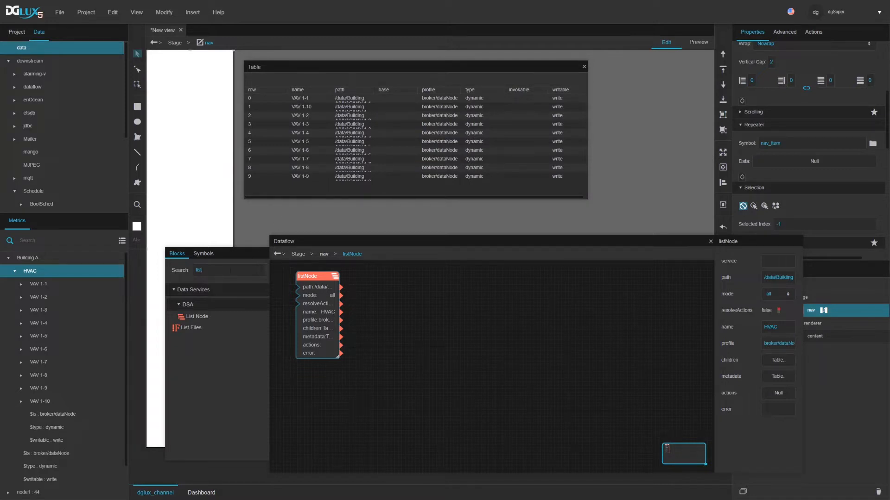
- Add a Sort block with the listNode children table as its input and open the sorted output table
double_click(240, 269)
type("sort")
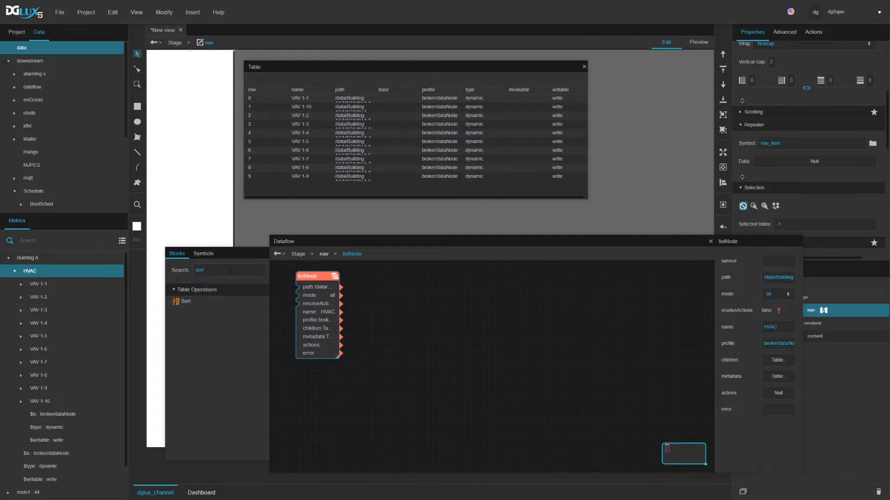
left_click_drag(181, 302, 361, 275)
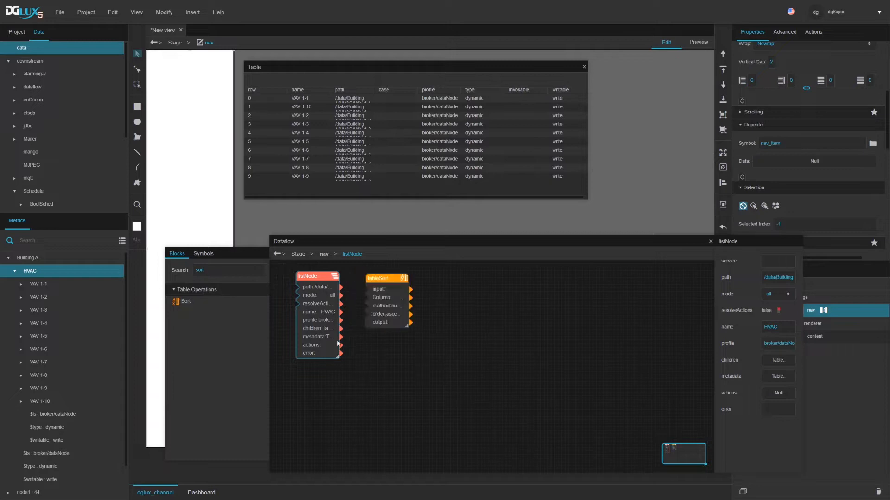
left_click_drag(340, 328, 360, 278)
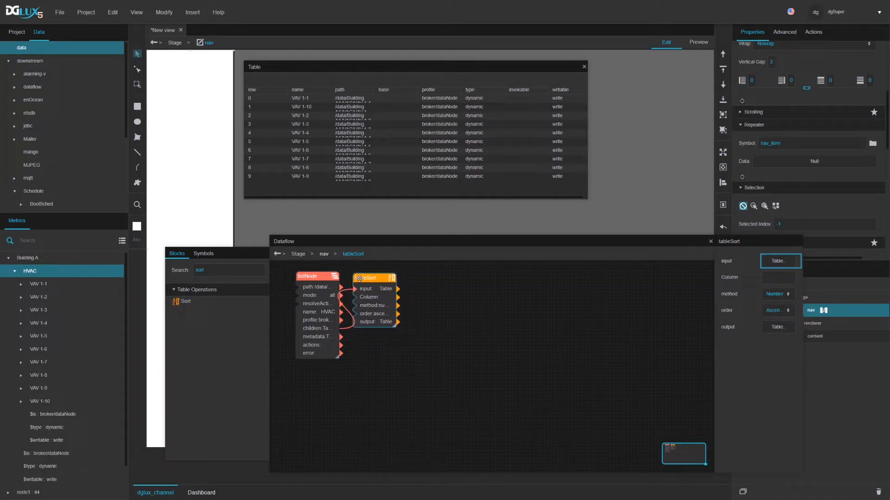
left_click(584, 67)
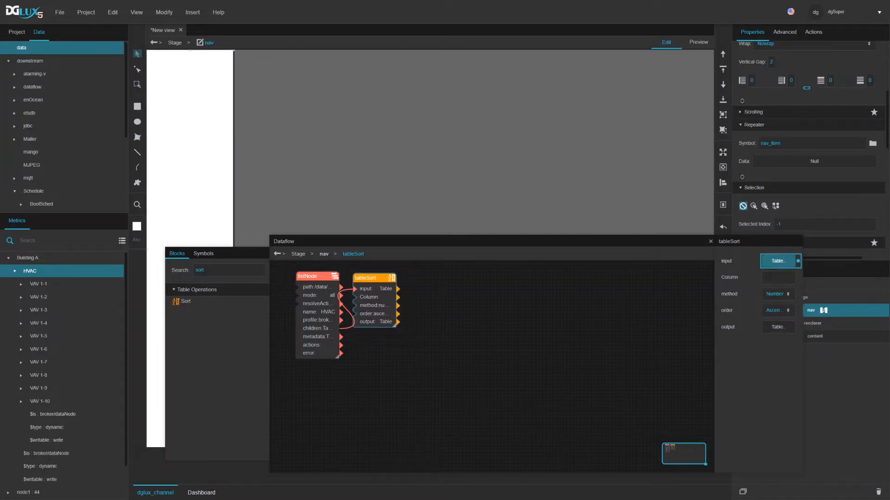
left_click(777, 327)
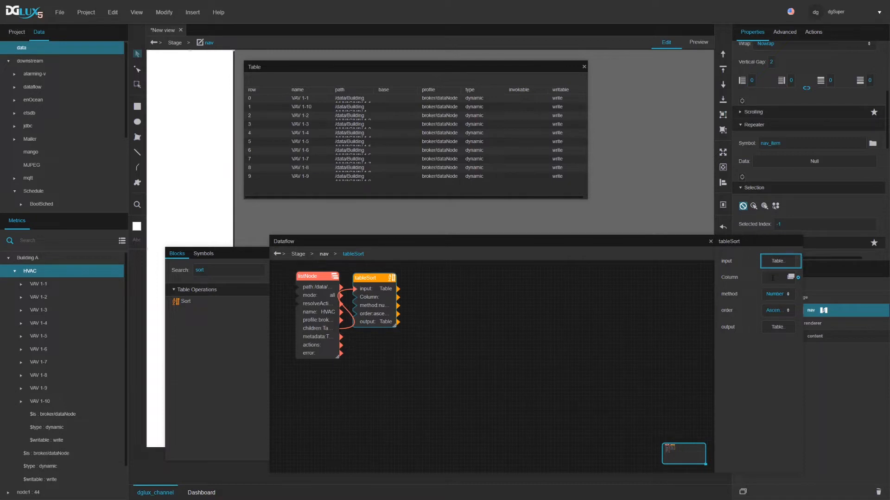
- Set the Sort block's column to name and its order to Descending
left_click(773, 278)
type("name")
key("Return")
left_click(774, 311)
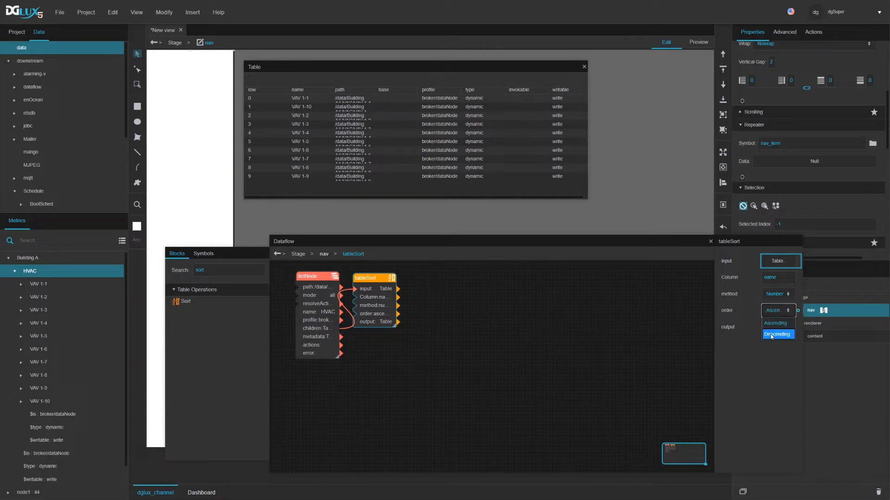
left_click(771, 335)
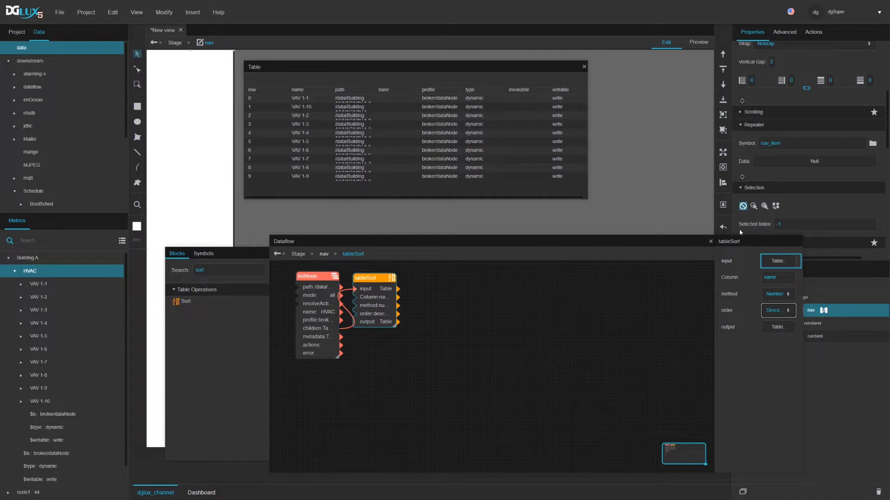
- Try the String sort method on the Sort block and settle on Mixed
left_click(777, 298)
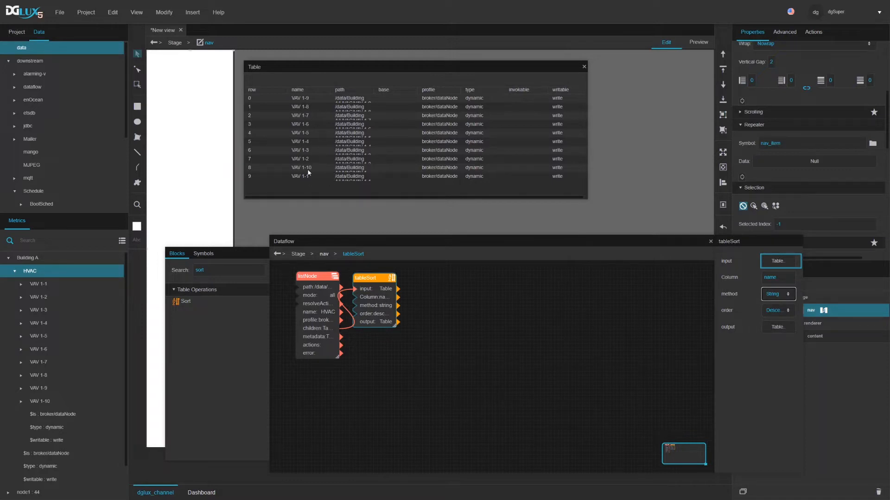
left_click(781, 298)
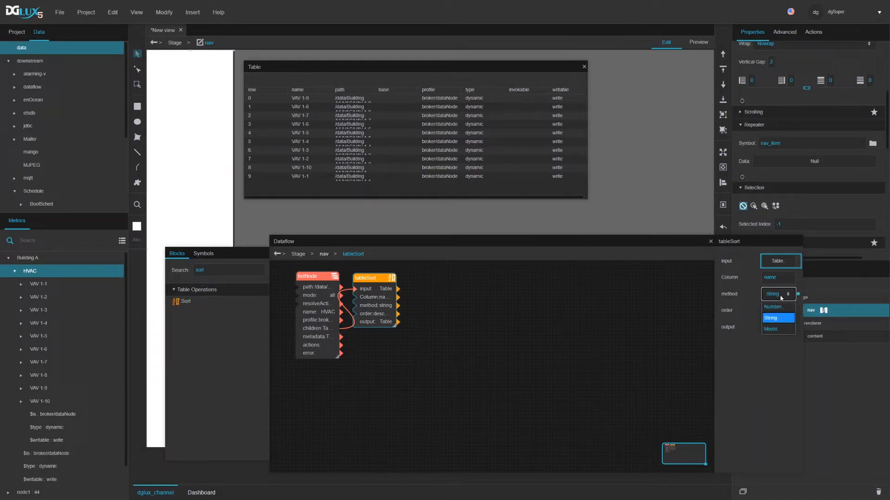
left_click(771, 329)
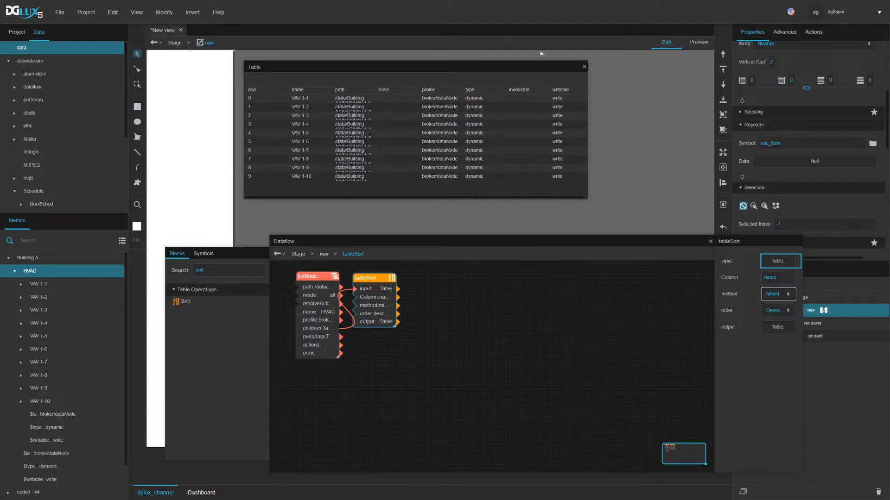
- Bind the Sort block's output table to the nav repeater's data, closing the table preview and the dataflow
left_click(584, 67)
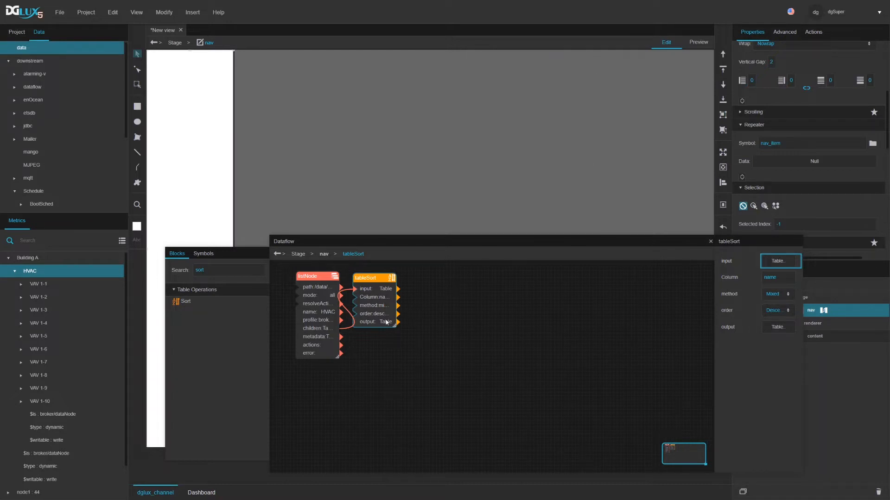
left_click_drag(391, 321, 777, 163)
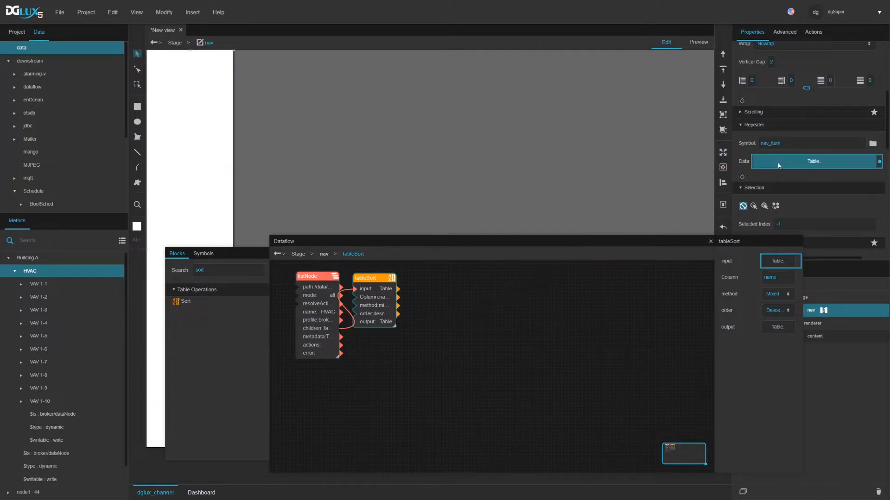
left_click(710, 241)
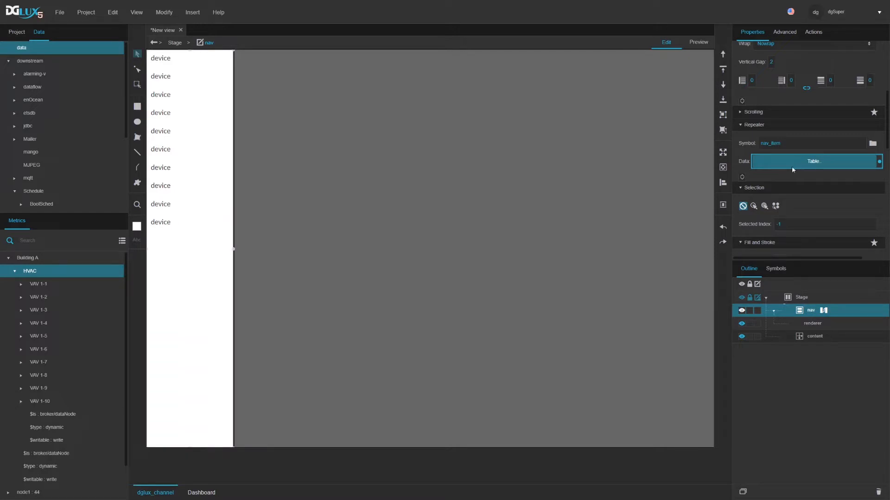
- Set the label of the nav group's renderer to ABC
left_click(811, 326)
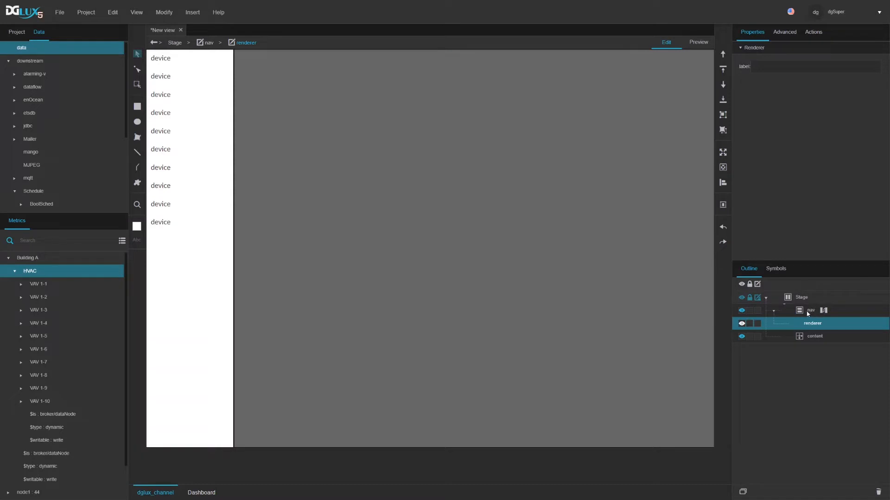
left_click(766, 68)
type("ABC")
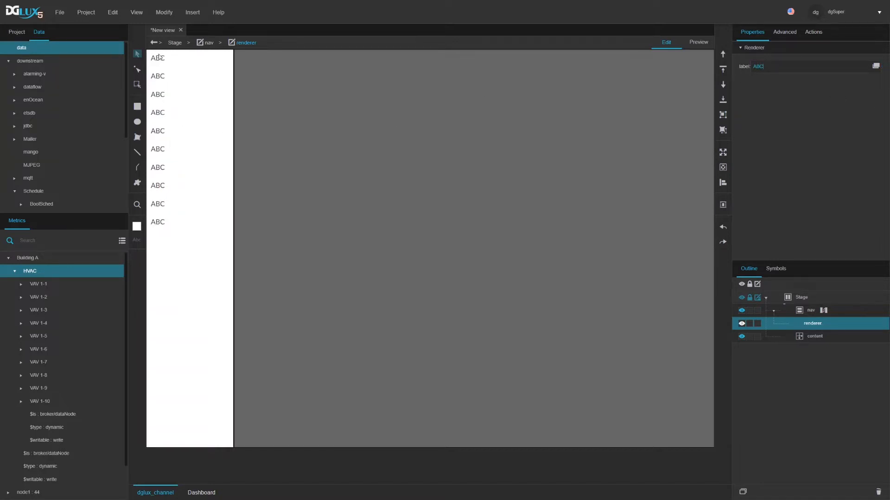
- Open the nav repeater's data table, bind its name column to the renderer's label, and close the table
left_click(815, 313)
scroll(761, 179, "down", 4)
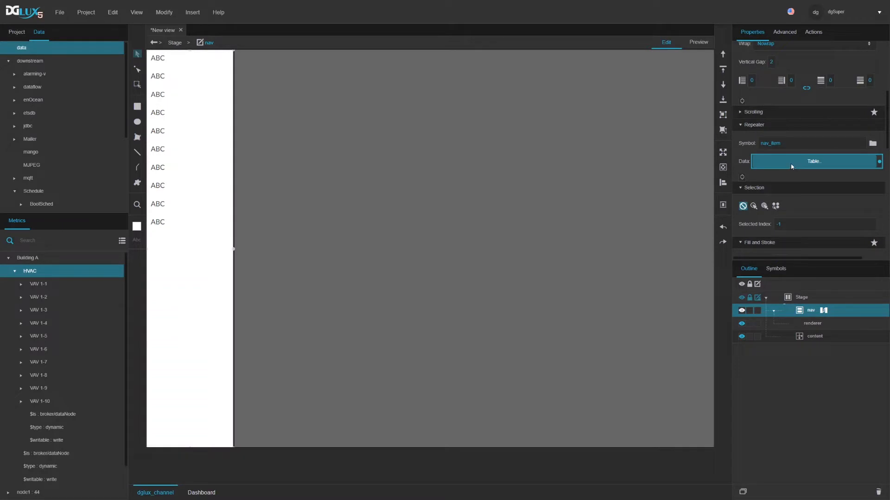
left_click(792, 166)
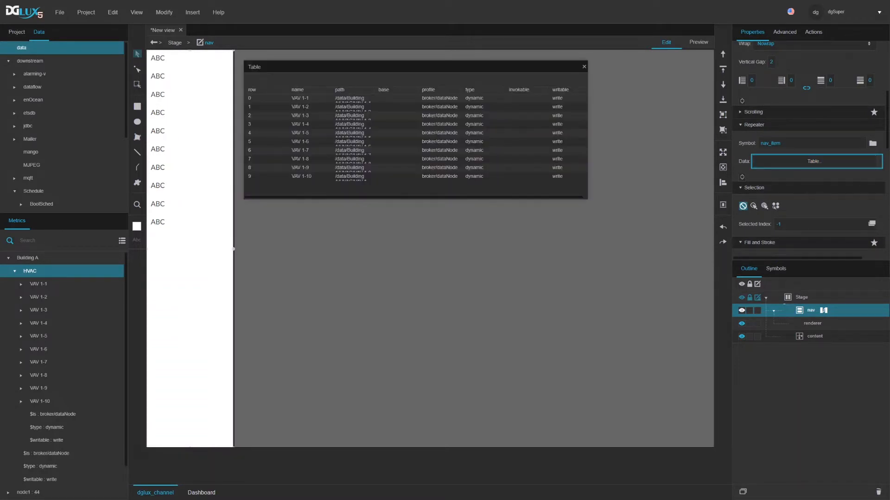
left_click(811, 323)
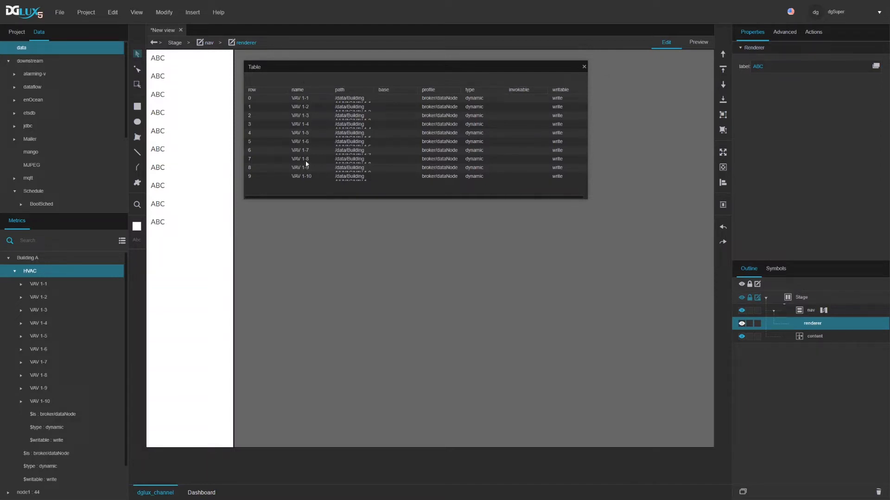
left_click_drag(297, 101, 773, 72)
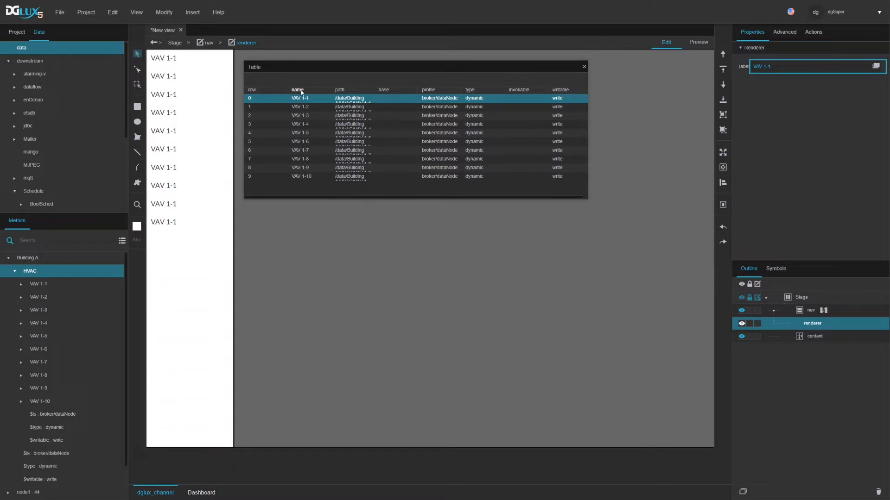
left_click_drag(298, 93, 762, 69)
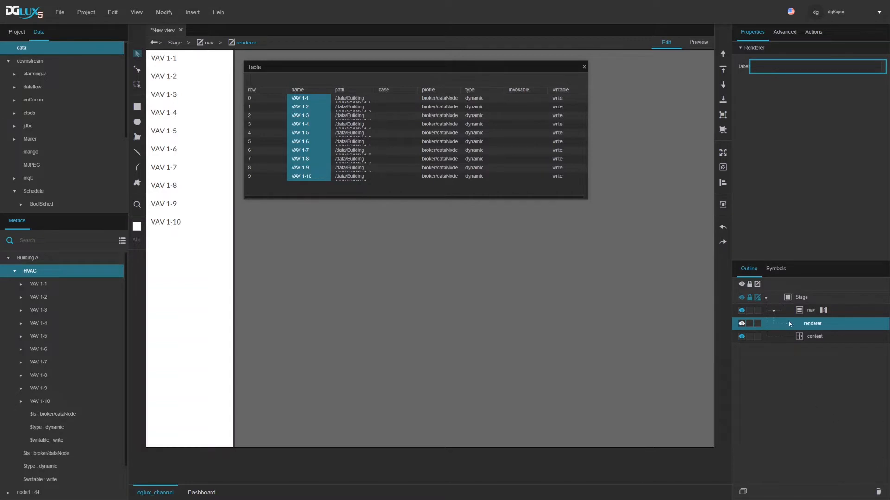
left_click(808, 310)
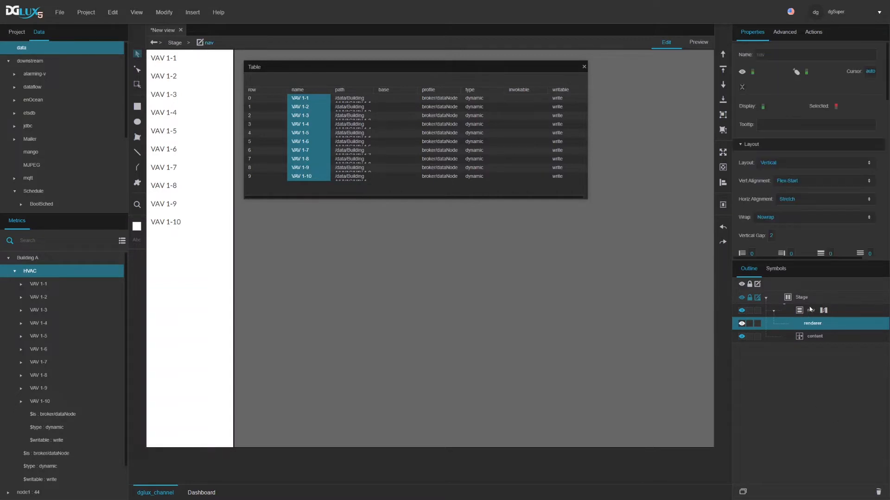
left_click(584, 67)
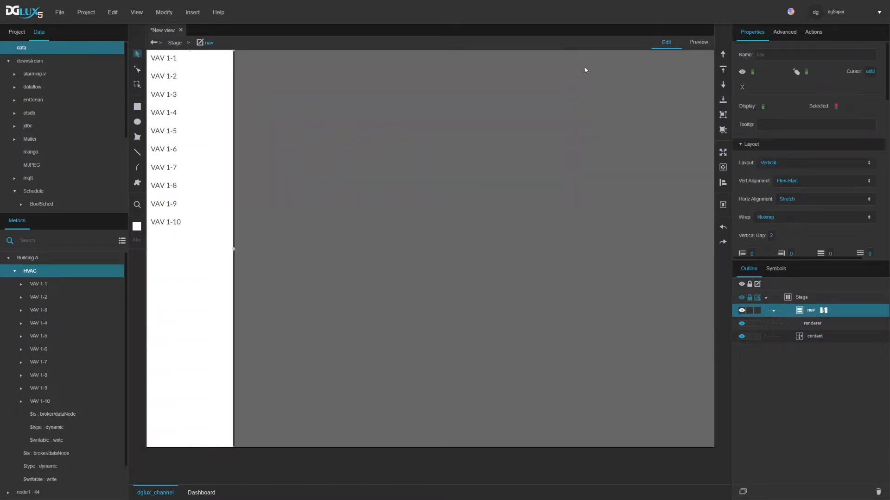
- Switch the view to preview and set the nav group's selection mode to Single Select
left_click(704, 43)
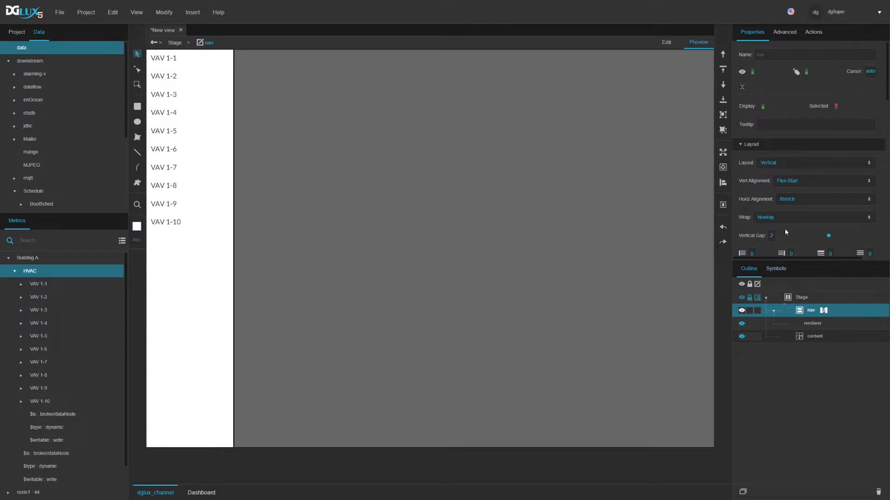
scroll(783, 196, "down", 10)
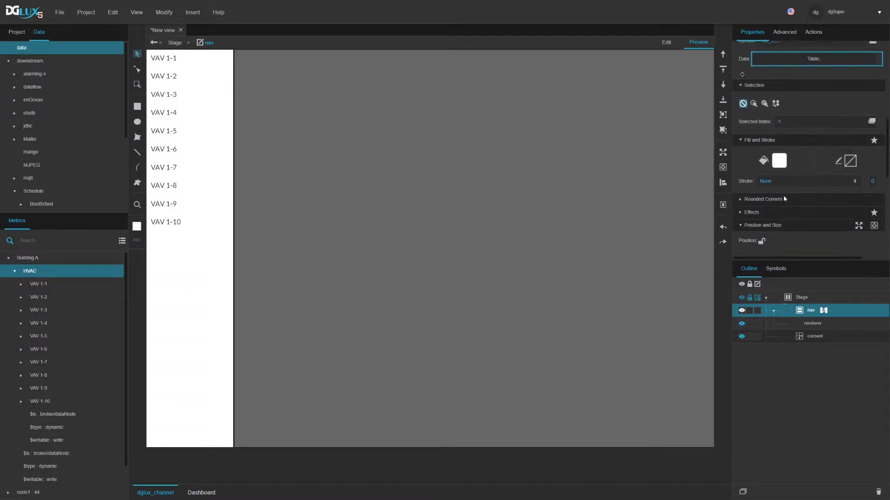
left_click(742, 85)
left_click(743, 88)
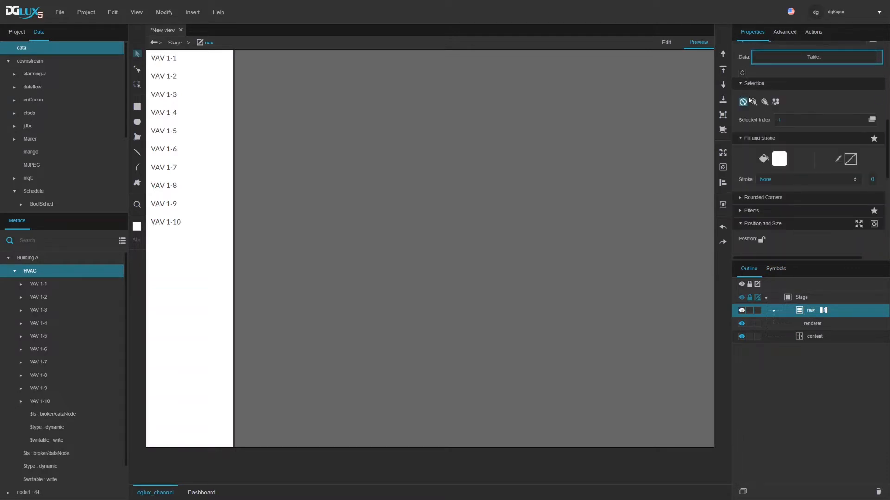
left_click(744, 102)
left_click(753, 102)
- Test single selection in the preview by selecting several devices from VAV 1-2 to VAV 1-5
left_click(174, 82)
left_click(171, 94)
left_click(175, 113)
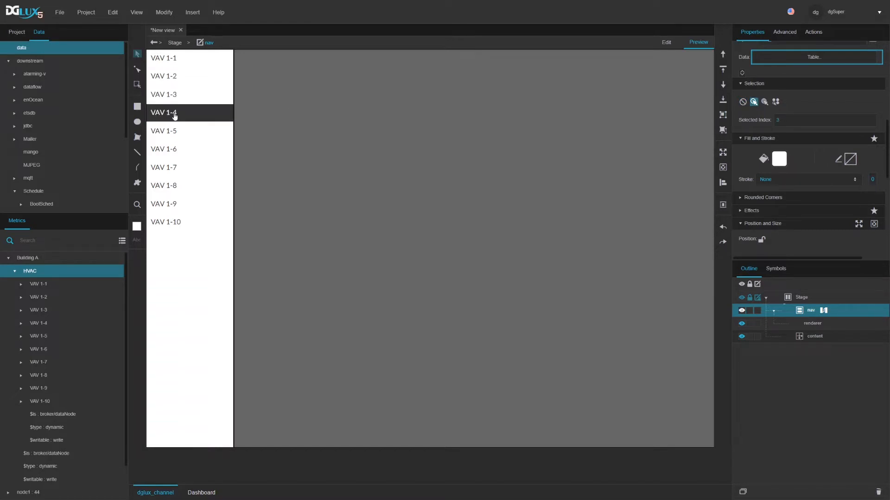
left_click(174, 134)
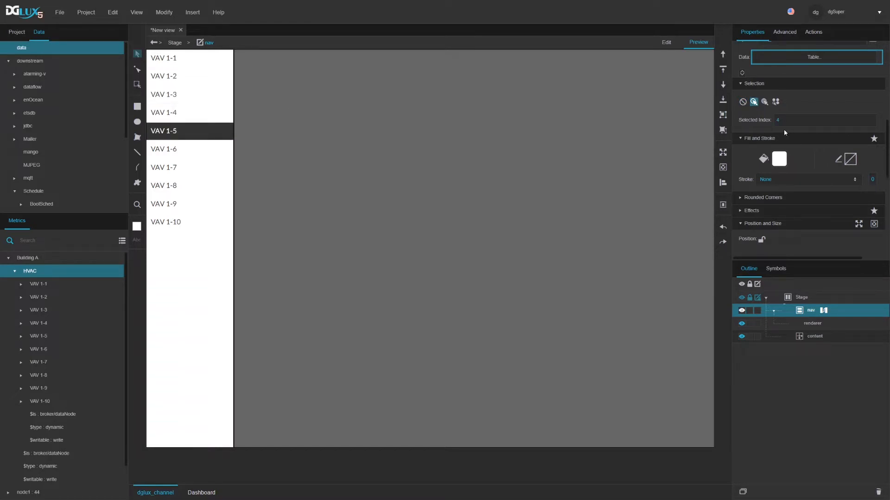
left_click(176, 114)
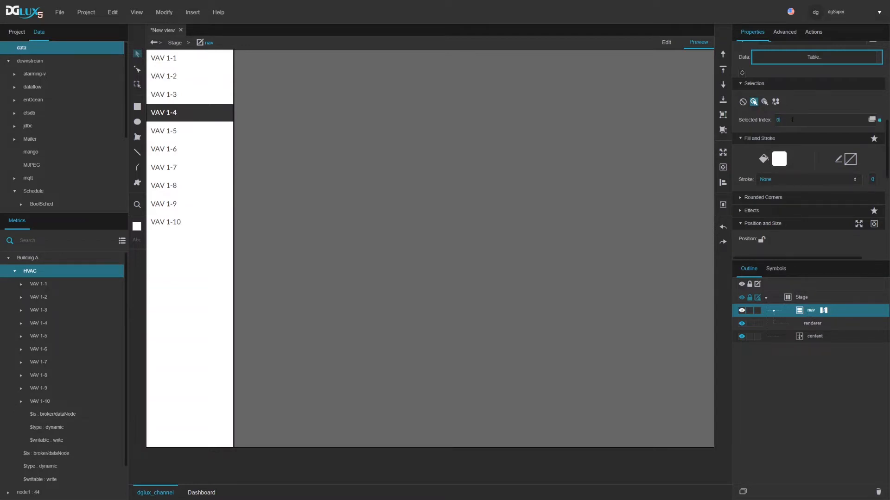
- Set the nav group's Selected Index to 0 and try another index value
key("Return")
scroll(794, 119, "up", 5)
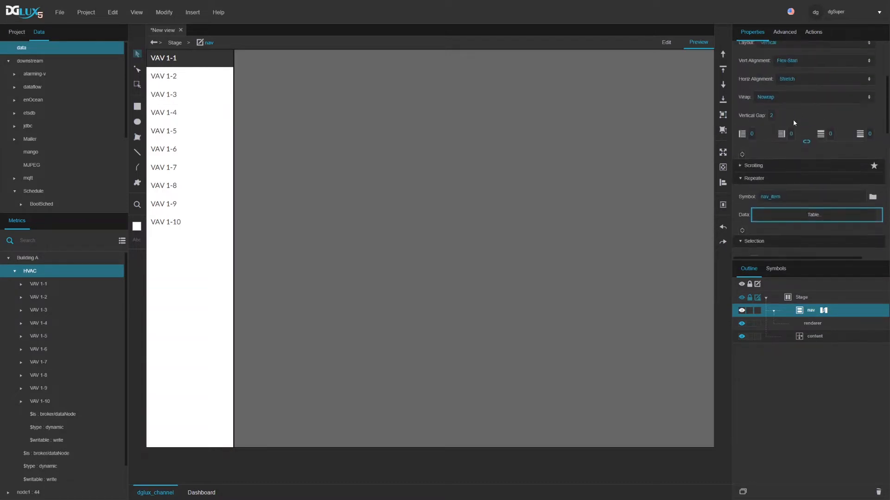
scroll(785, 147, "down", 5)
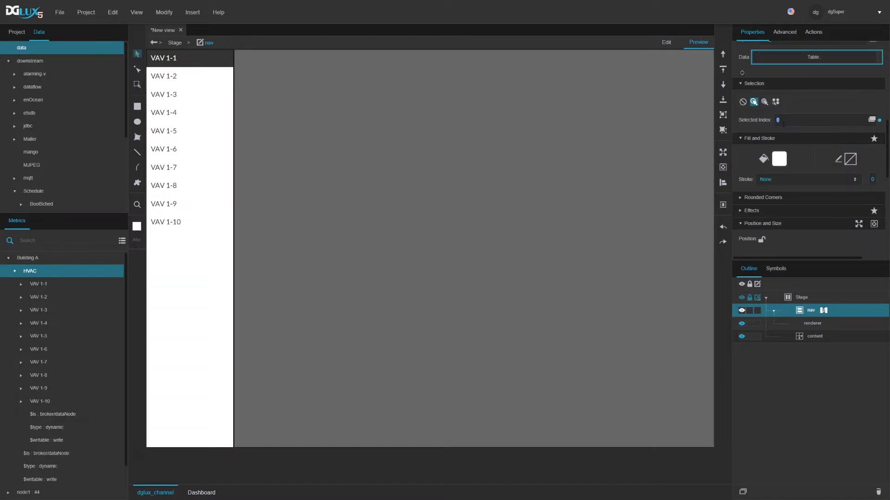
type("9")
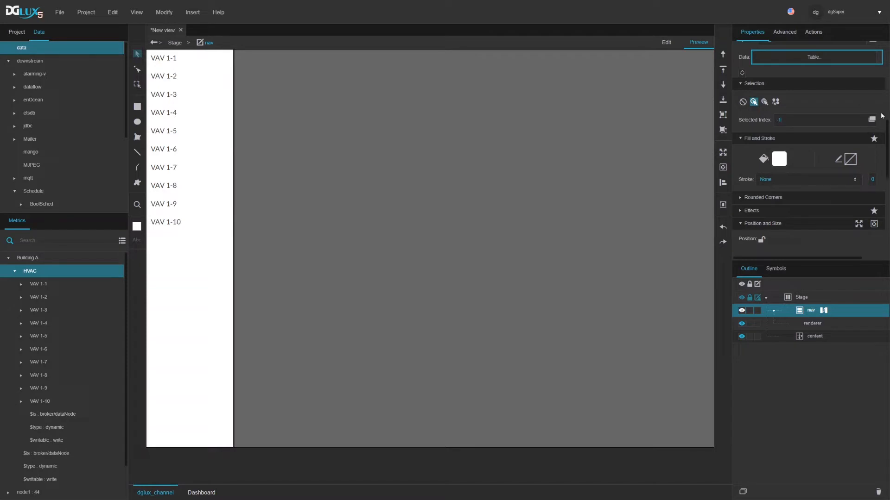
left_click(766, 117)
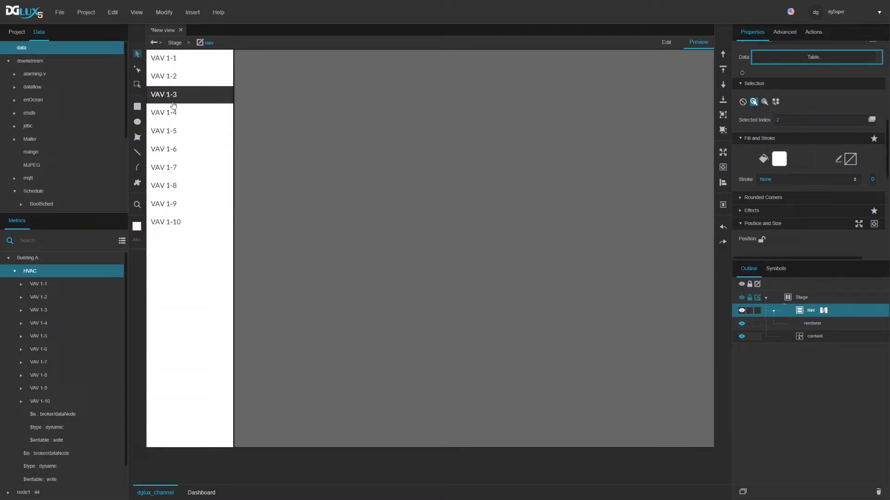
- Select VAV 1-4, VAV 1-3 and VAV 1-2 in the previewed nav list to check the Selected Index
left_click(175, 121)
left_click(172, 95)
left_click(169, 85)
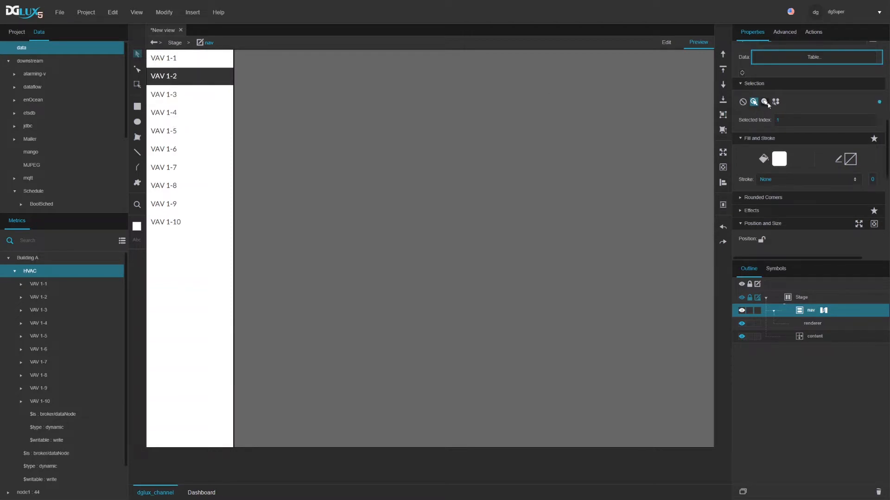
- Switch the nav group to the toggling selection mode and test it on VAV 1-2, VAV 1-3 and VAV 1-4
left_click(765, 103)
left_click(175, 81)
left_click(175, 81)
left_click(175, 81)
left_click(175, 81)
left_click(175, 81)
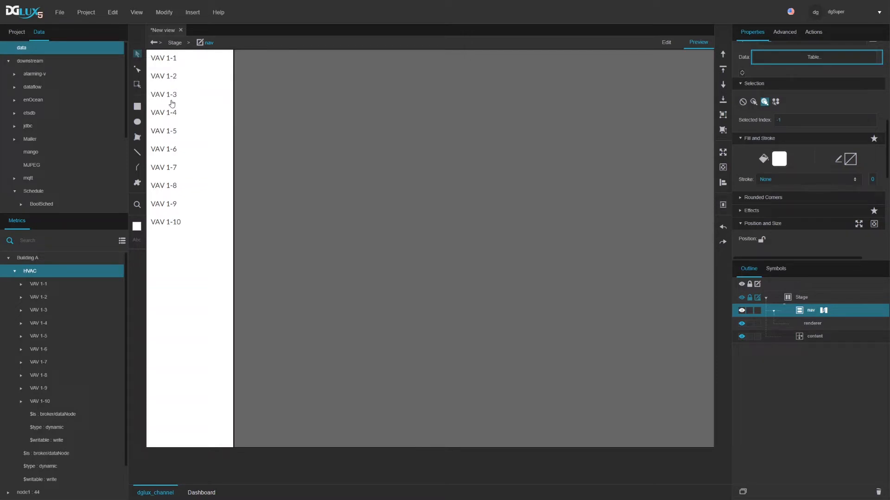
left_click(176, 95)
left_click(174, 101)
left_click(173, 116)
left_click(171, 103)
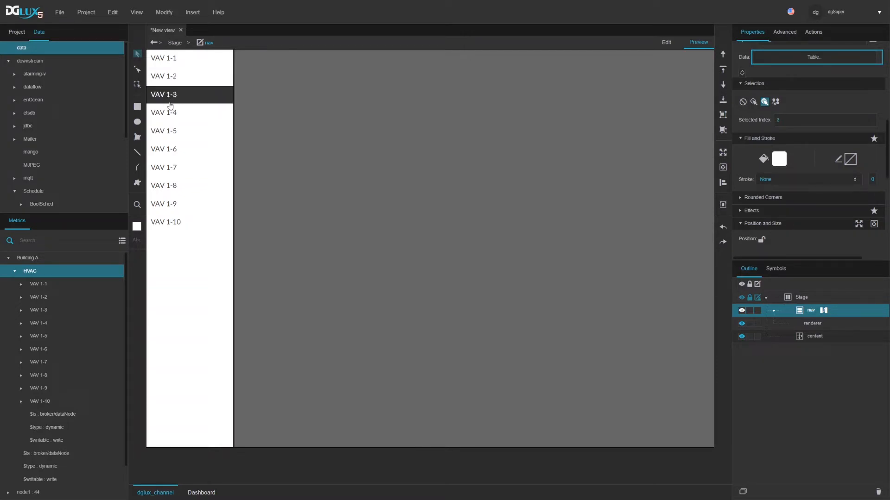
left_click(171, 112)
- Switch the nav group to multiple selection and add VAV 1-5, VAV 1-7, VAV 1-9, VAV 1-2 and VAV 1-3 to the selection
left_click(775, 102)
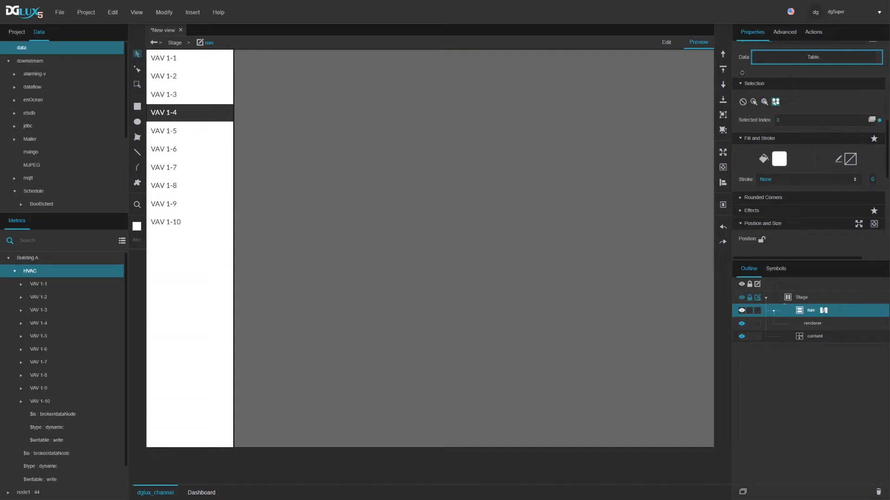
left_click(174, 134)
left_click(169, 167)
left_click(176, 202)
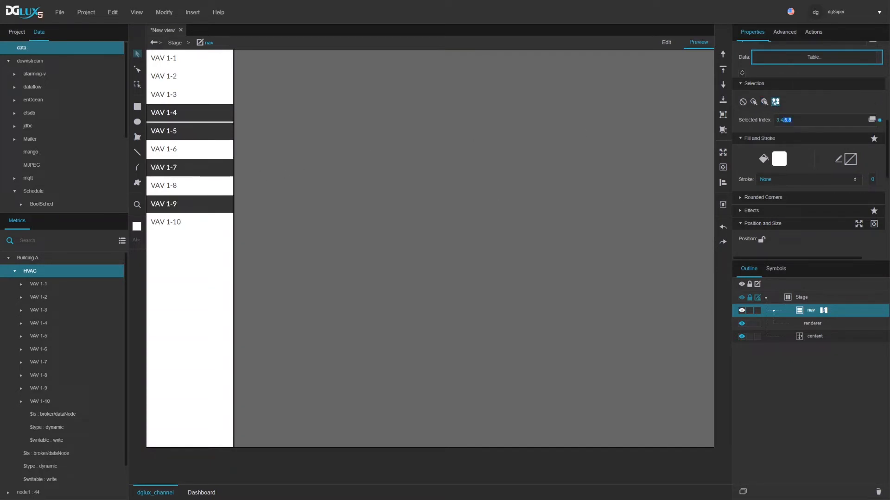
double_click(784, 120)
left_click(795, 121)
left_click(176, 78)
left_click(174, 95)
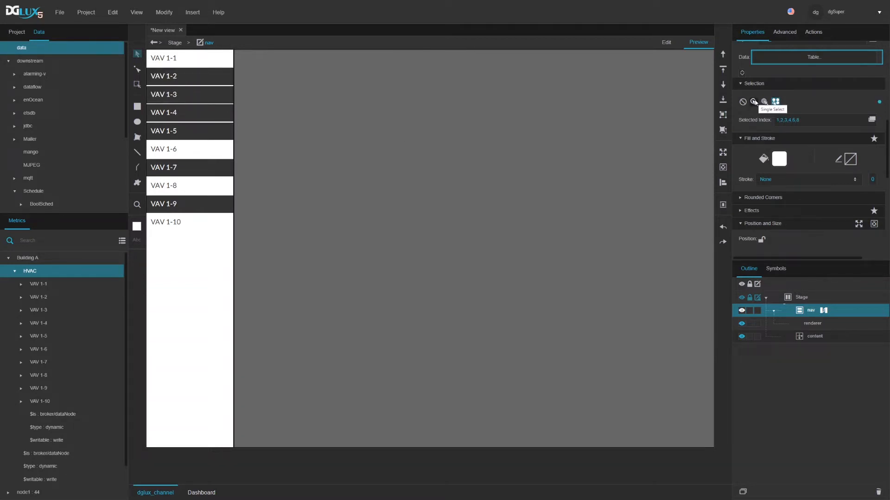
- Set the nav group's selection mode back to Single Select and test it on devices VAV 1-1 through VAV 1-5
left_click(754, 101)
left_click(155, 78)
left_click(167, 59)
left_click(167, 79)
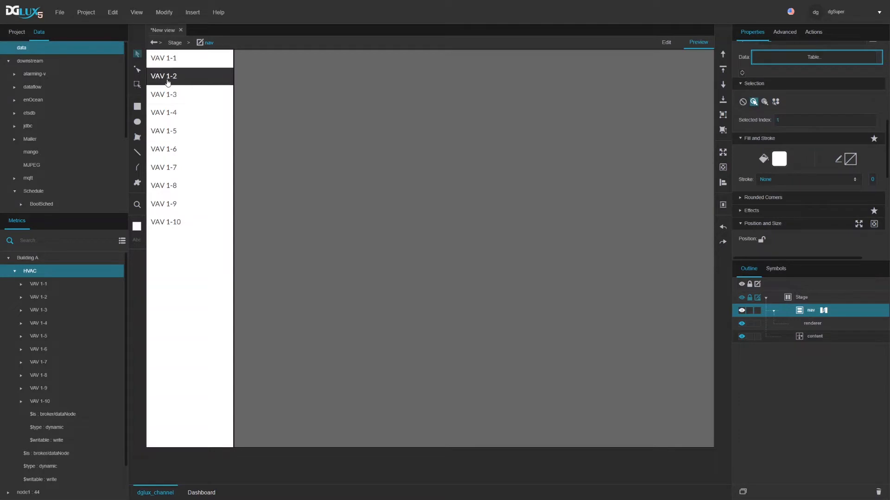
left_click(175, 96)
left_click(175, 112)
left_click(173, 130)
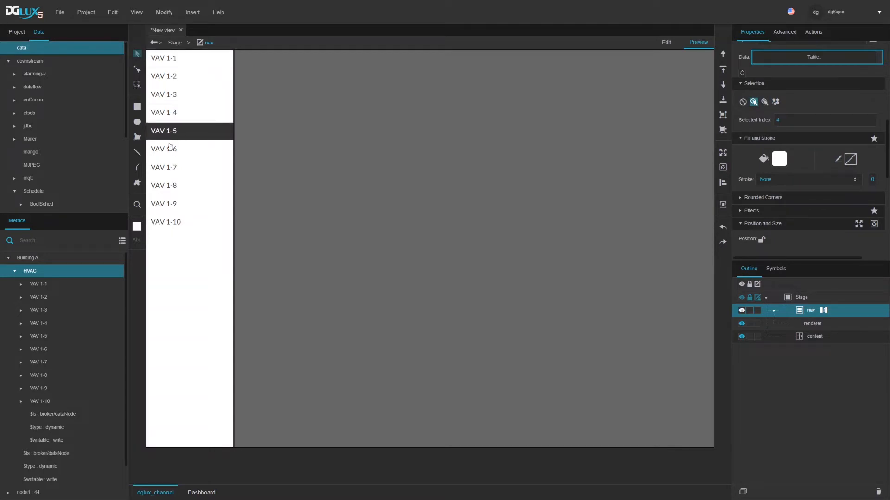
- Select VAV 1-1 in the previewed nav list and open the nav group's dataflow, narrowing its window to uncover the properties
left_click(159, 60)
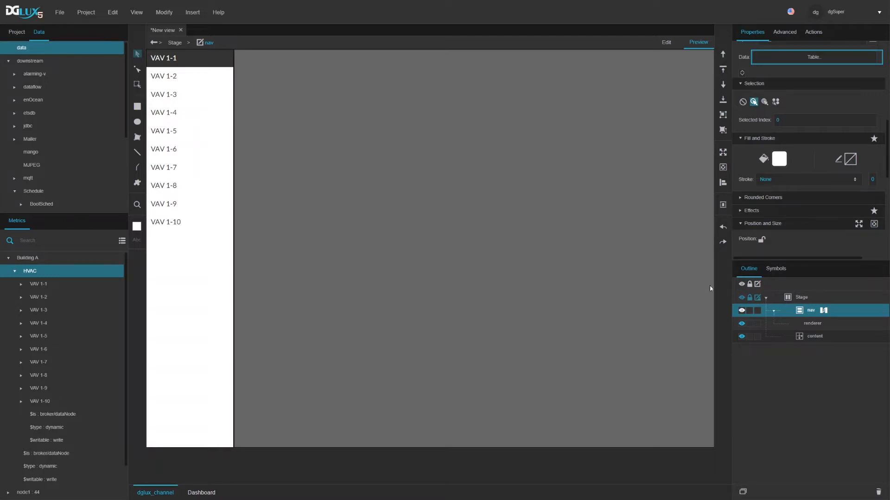
left_click(824, 311)
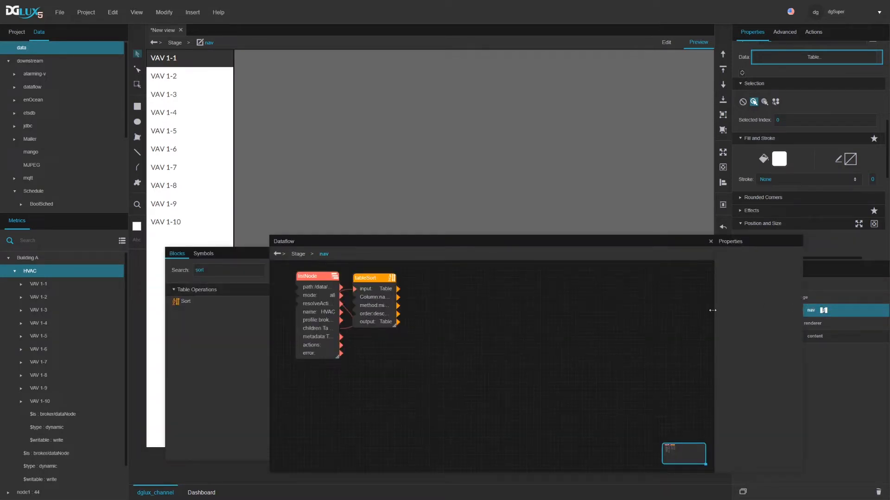
left_click_drag(714, 311, 653, 308)
- Add a Select Rows block beside the sort block, binding its input to nav's repeater data and its indexes to nav's Selected Index
left_click(224, 275)
type("s")
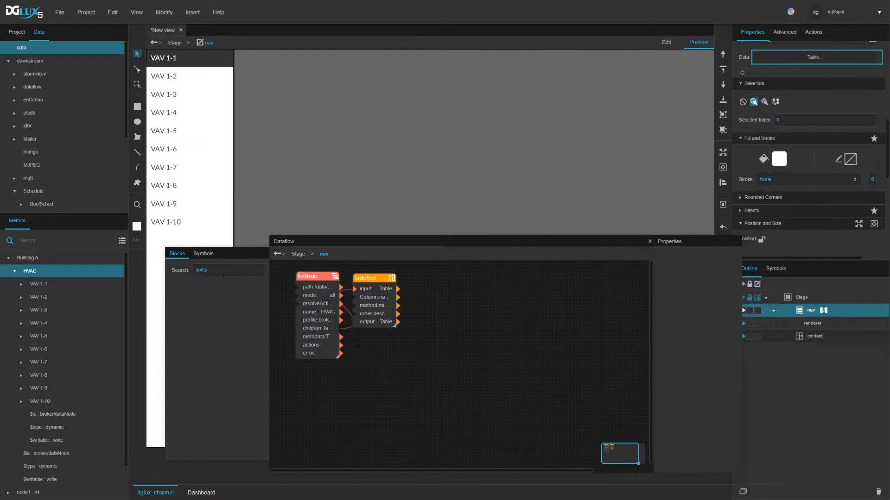
type("e")
key("BackSpace")
key("BackSpace")
key("BackSpace")
key("BackSpace")
key("BackSpace")
key("BackSpace")
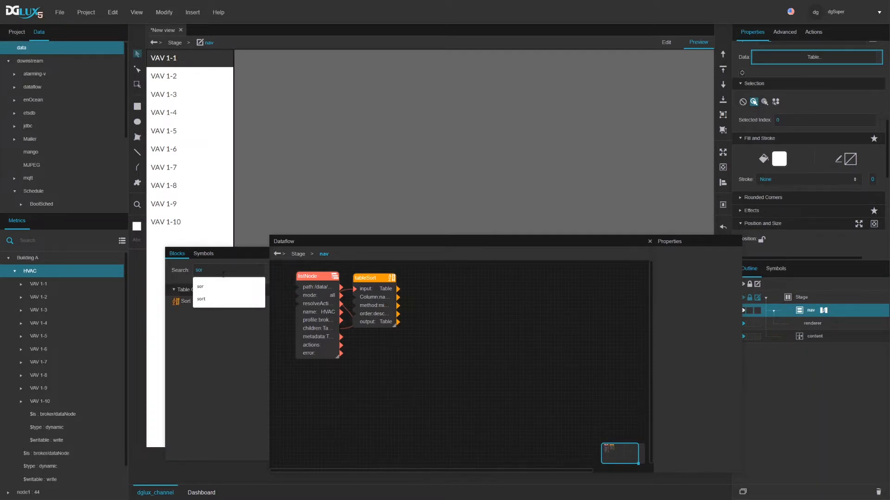
type("sel")
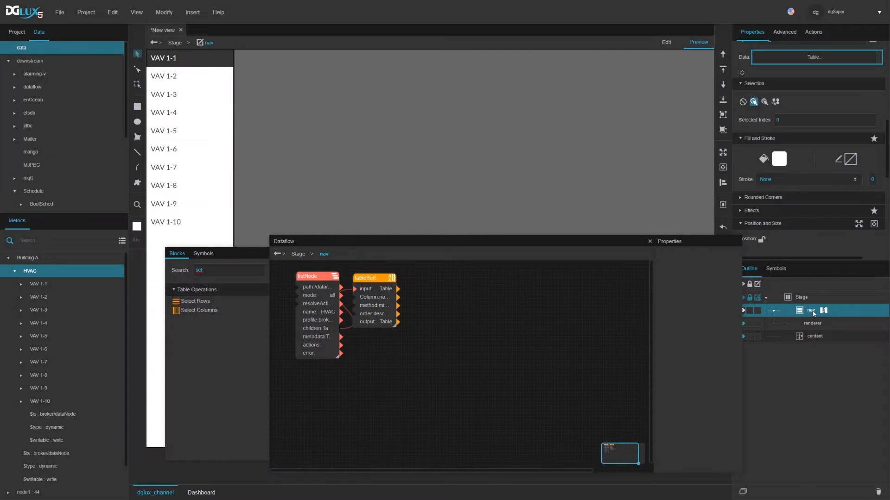
left_click_drag(200, 303, 461, 281)
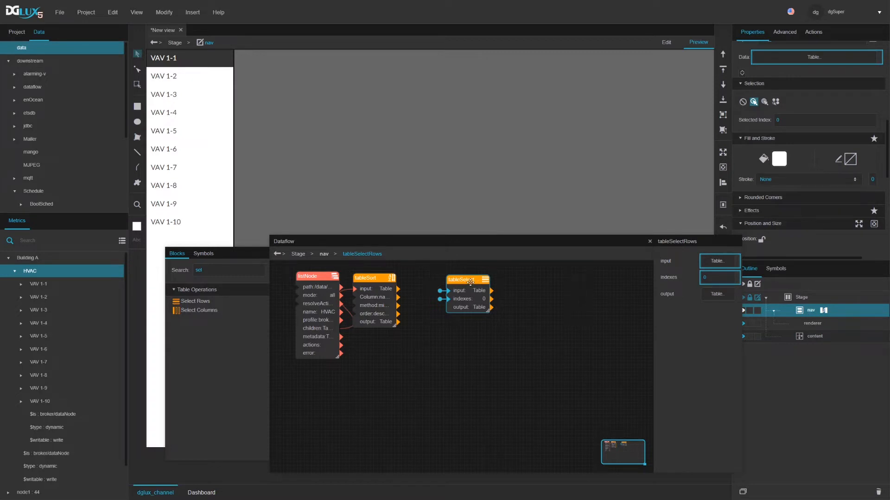
left_click_drag(470, 281, 446, 282)
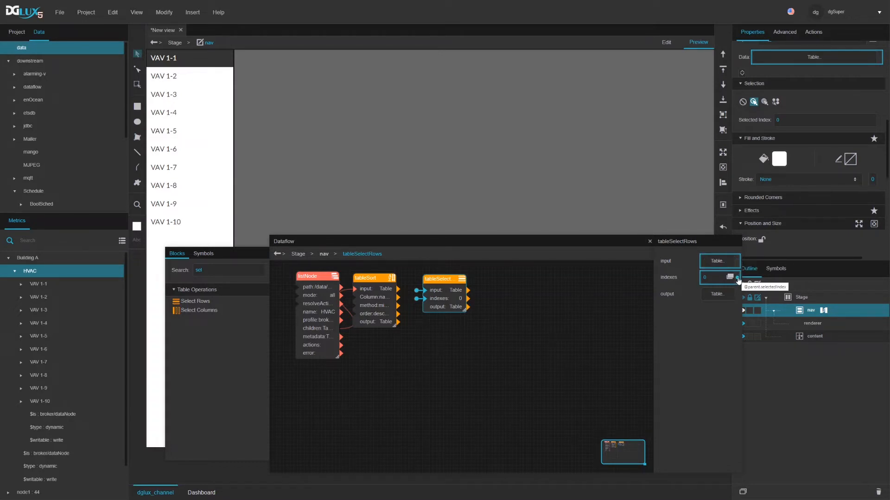
scroll(771, 168, "up", 5)
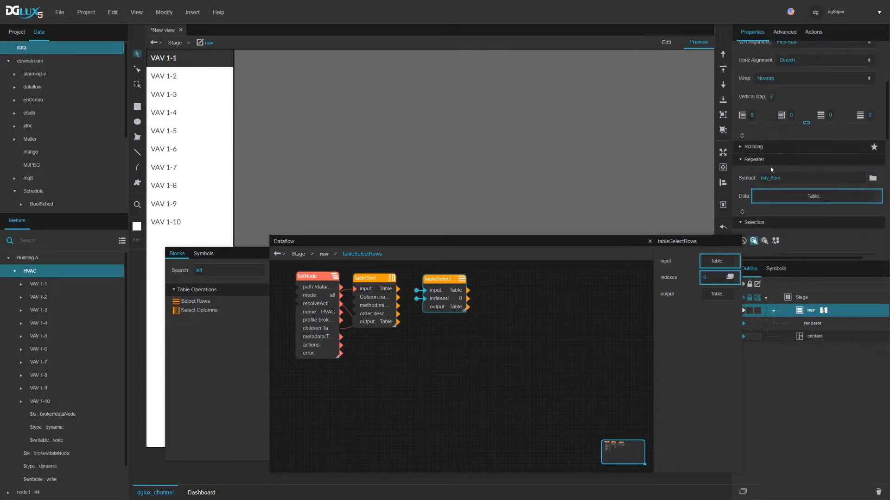
scroll(771, 169, "down", 5)
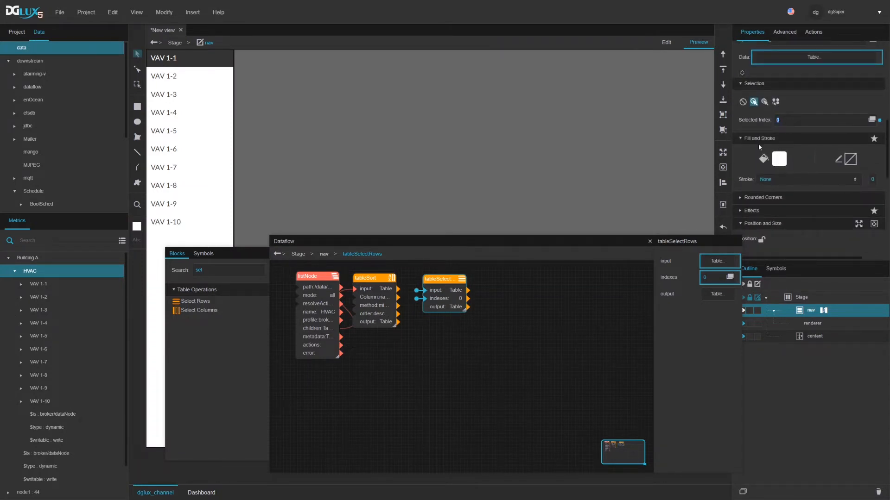
- View the Select Rows output table while selecting different devices from VAV 1-3 to VAV 1-10 in the nav list
left_click(717, 294)
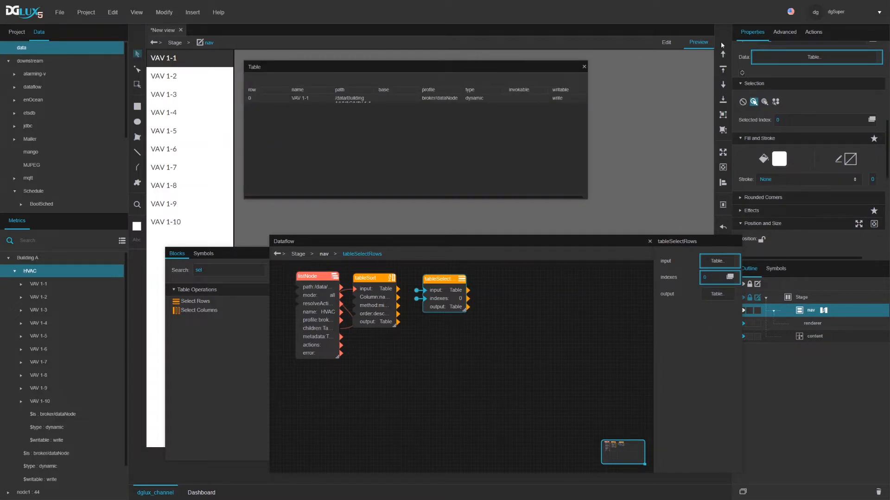
left_click(163, 115)
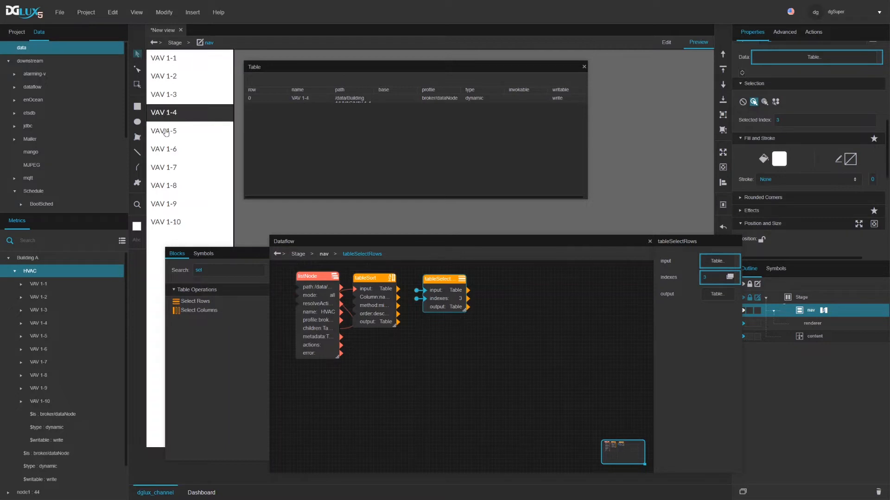
left_click(166, 134)
left_click(170, 167)
left_click(170, 186)
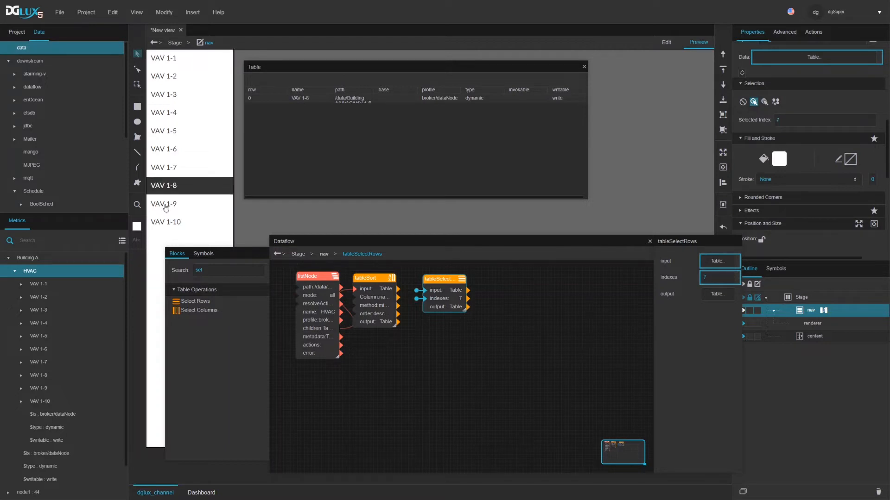
left_click(167, 207)
left_click(173, 223)
left_click(170, 203)
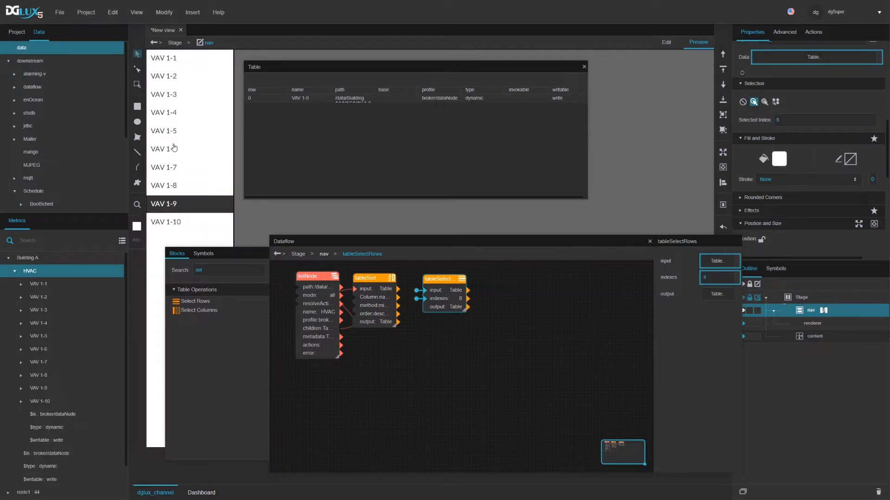
left_click(172, 149)
left_click(164, 132)
left_click(165, 114)
left_click(163, 95)
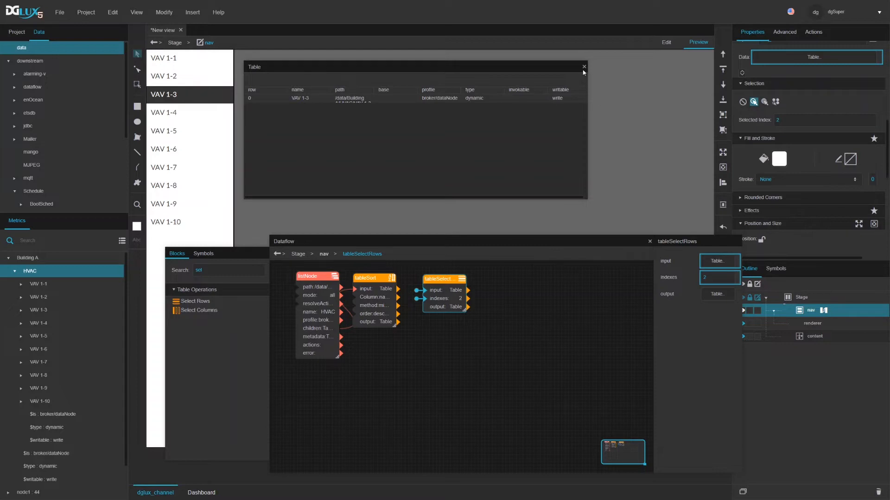
left_click(584, 67)
- Reposition the Select Rows block and bind nav's repeater data to its input and nav's Selected Index to its indexes again
left_click_drag(440, 281, 433, 281)
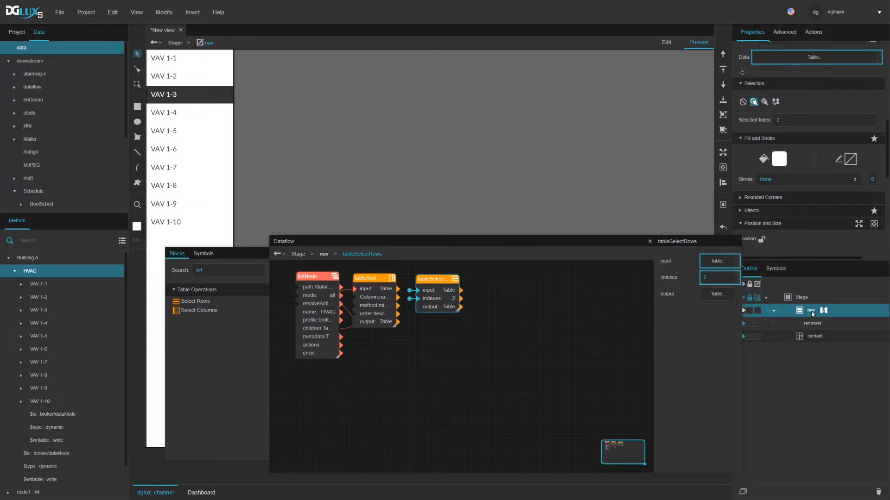
mouse_move(442, 280)
left_mouse_down()
mouse_move(459, 279)
mouse_move(446, 279)
left_mouse_up()
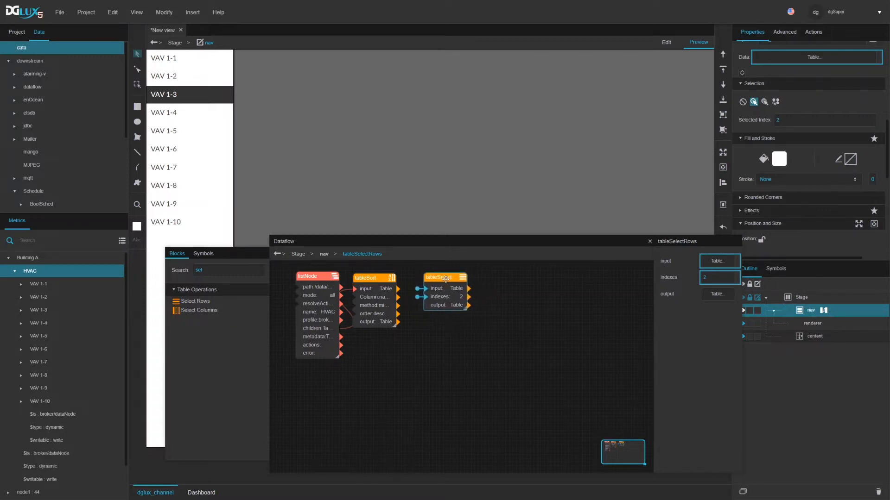
scroll(793, 162, "up", 2)
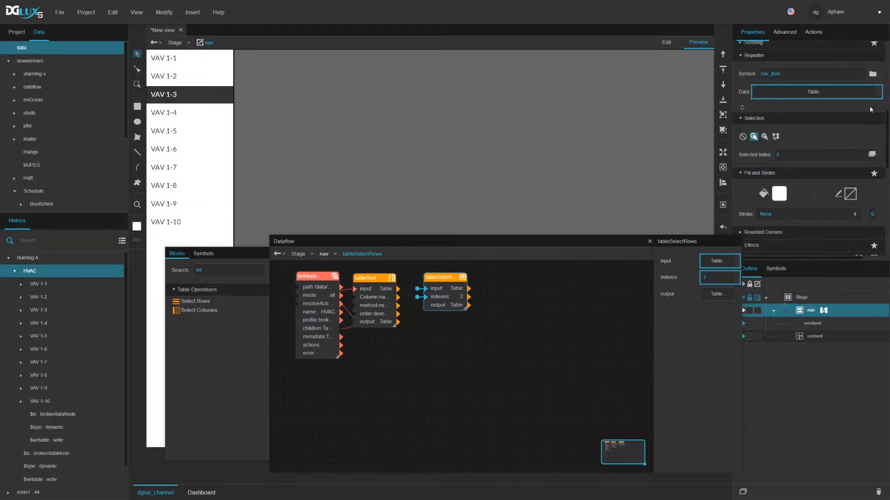
left_click_drag(879, 91, 713, 263)
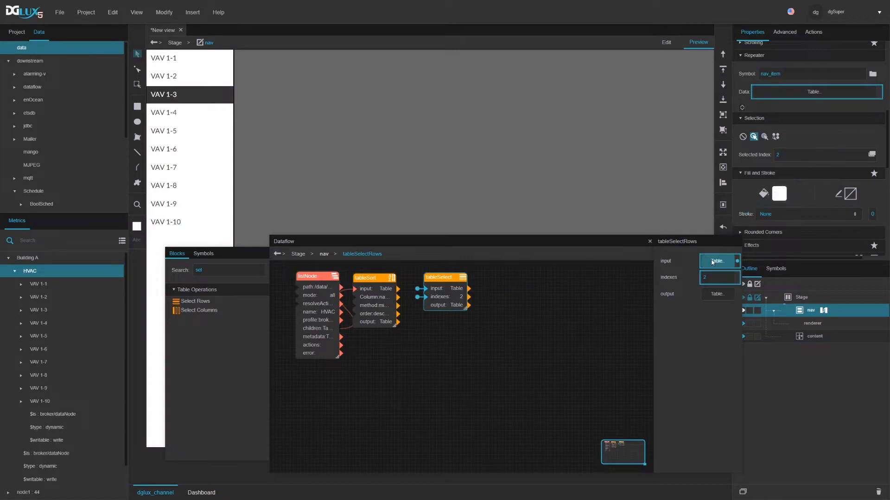
scroll(781, 179, "up", 4)
scroll(798, 167, "down", 6)
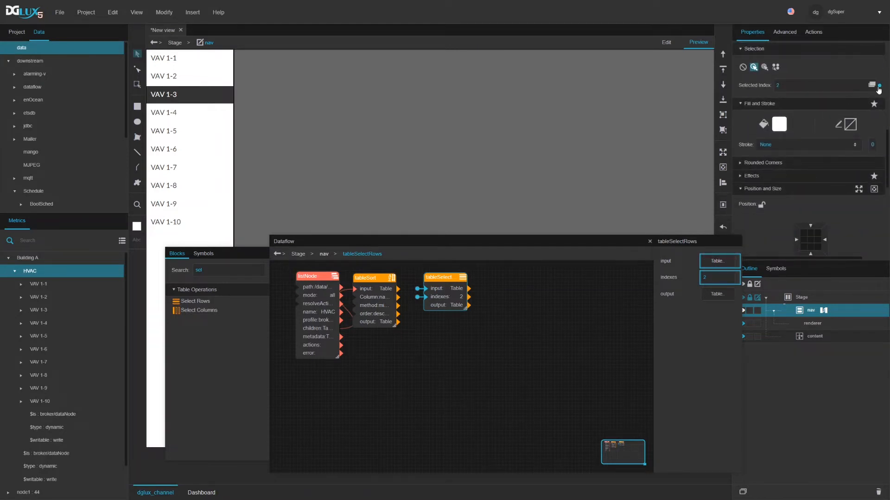
left_click_drag(879, 86, 714, 286)
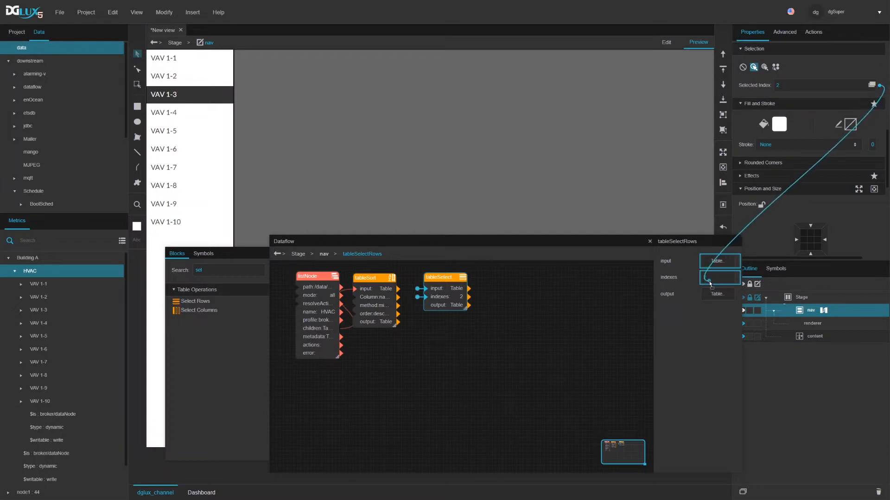
- Check the Select Rows block's output table, move the block closer to the sort block and close the dataflow
left_click(717, 294)
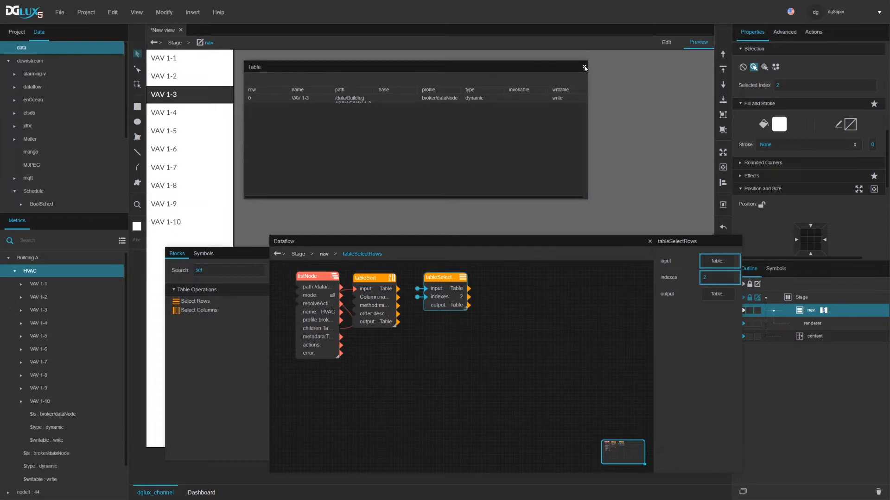
left_click(584, 67)
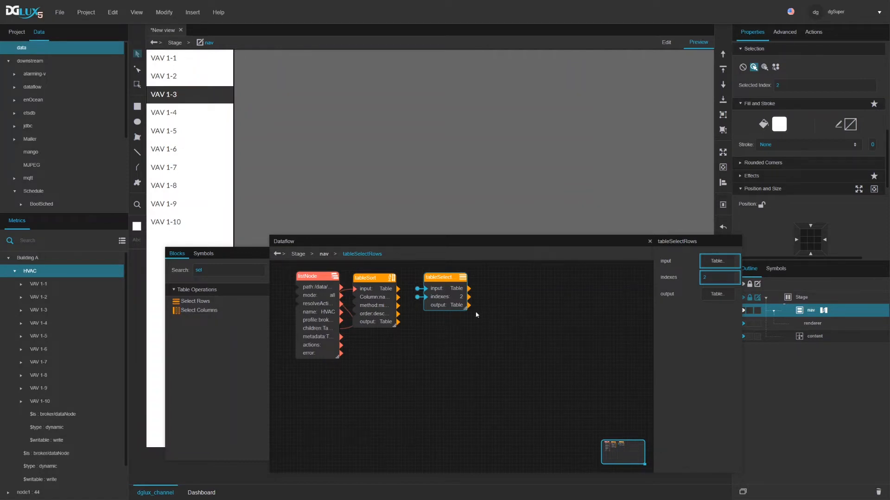
left_click_drag(448, 277, 435, 277)
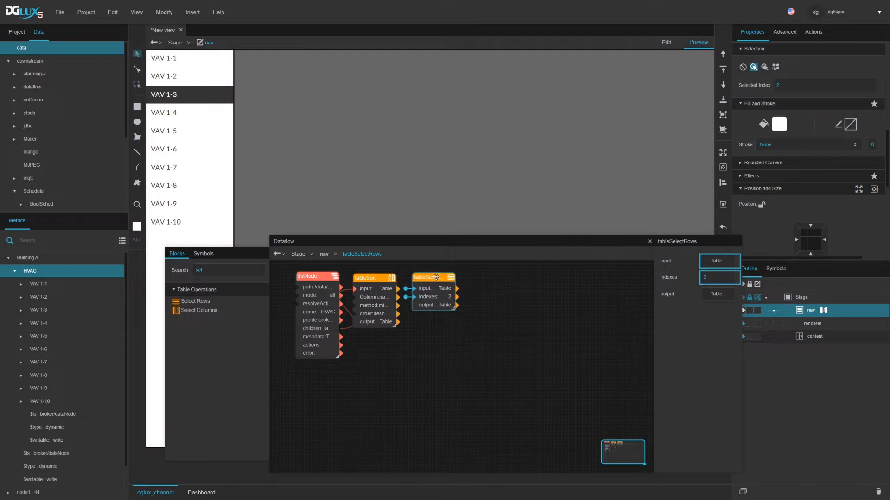
left_click(717, 294)
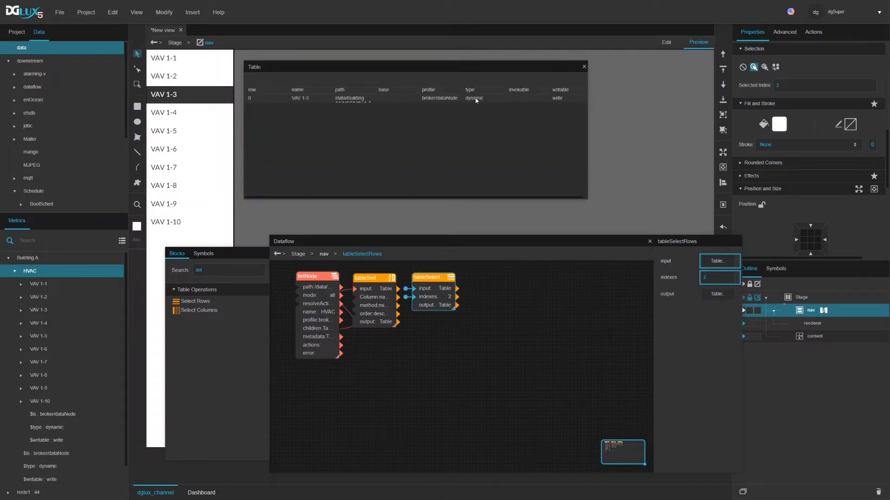
left_click(650, 242)
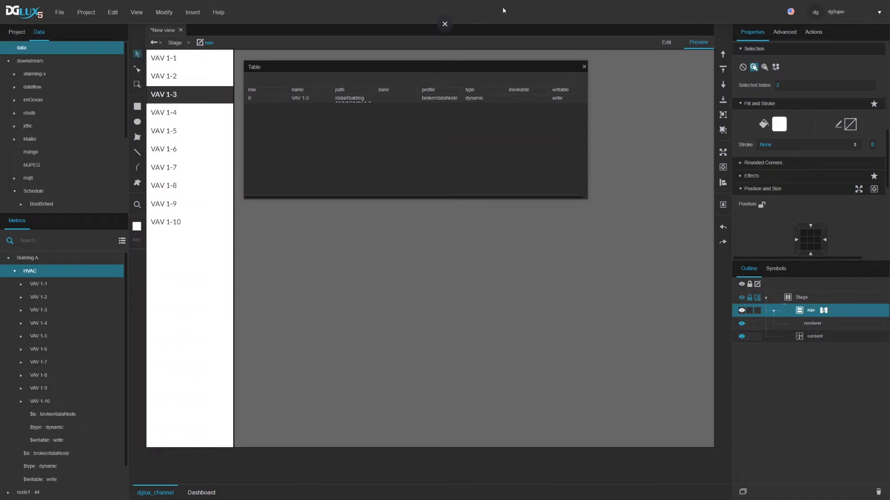
- Duplicate the VAV 1-10 node under Building A/HVAC as VAV 1-11 and check the new device in the nav list
left_click(40, 401)
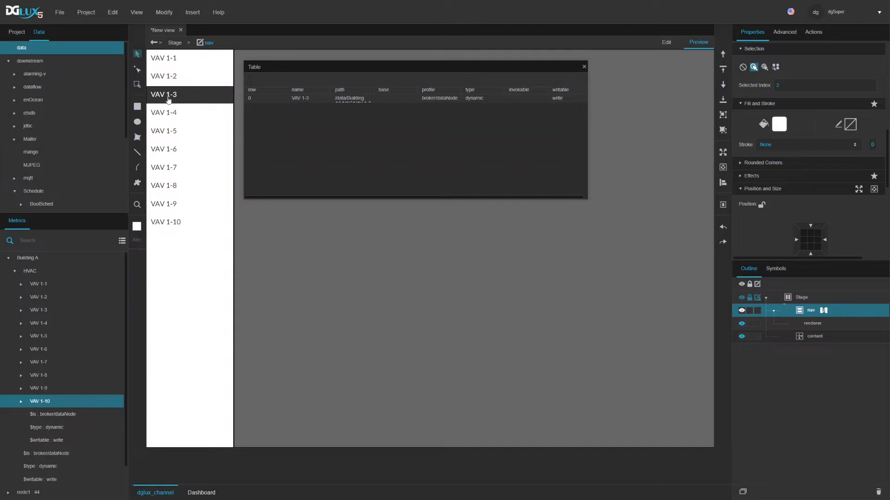
right_click(32, 403)
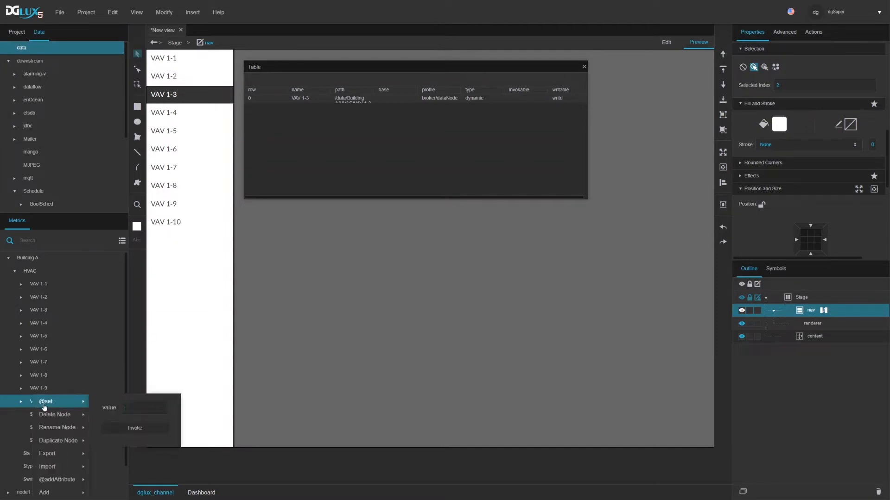
mouse_move(62, 443)
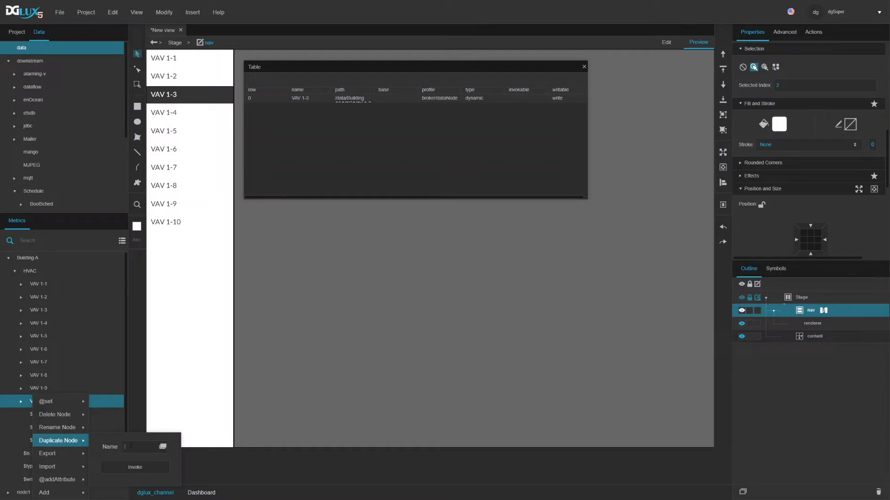
type("VAV 1-11")
left_click(134, 467)
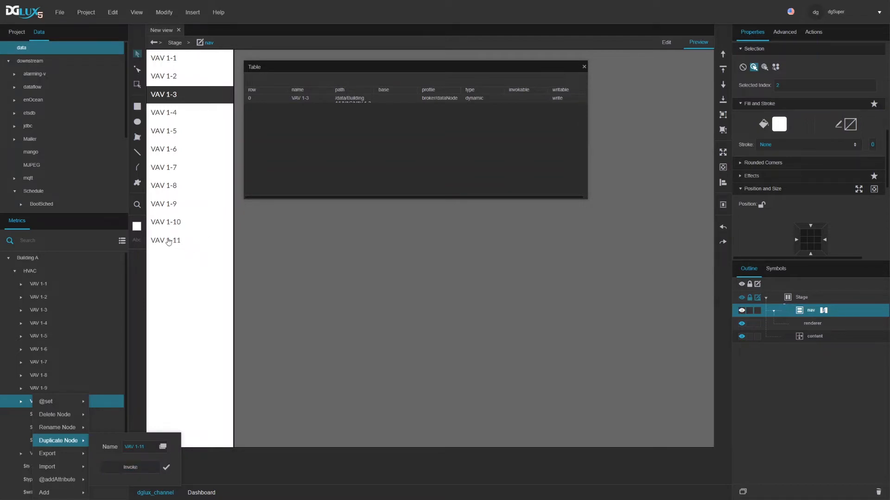
left_click(176, 241)
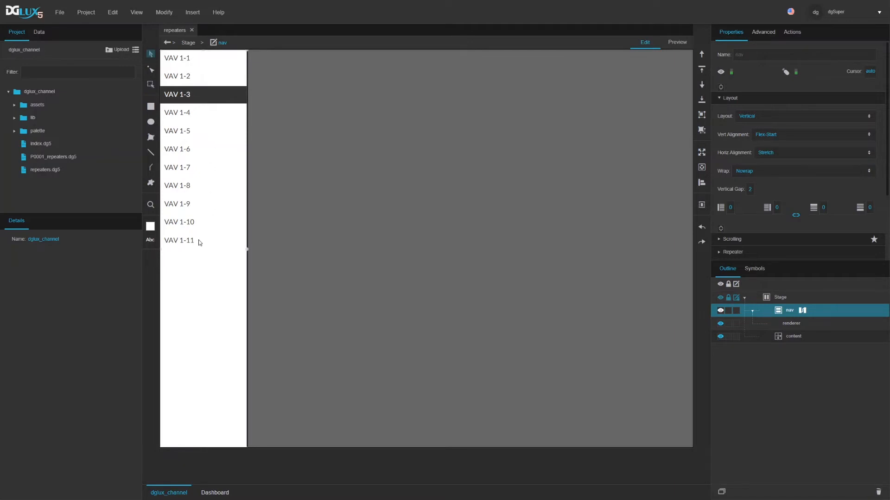
- Expand Building A/HVAC/VAV 1-1 in the data metrics to show its points and open the nav group's dataflow
left_click(40, 33)
left_click(20, 51)
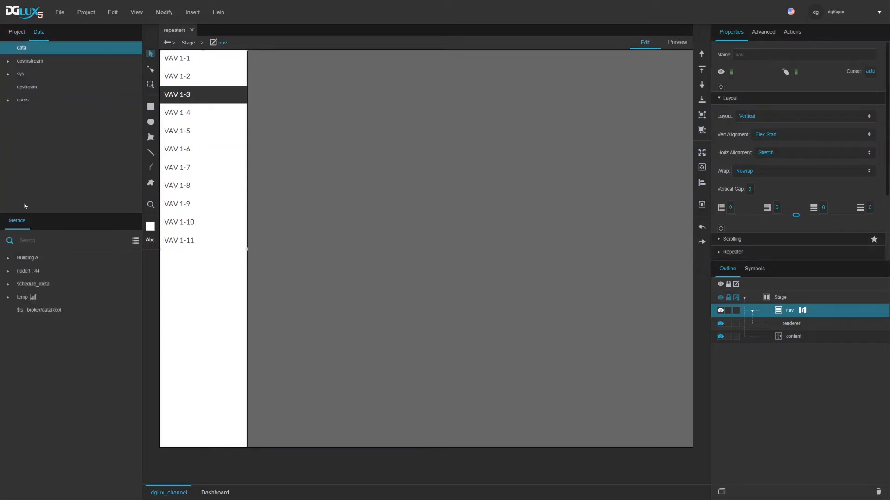
left_click(8, 258)
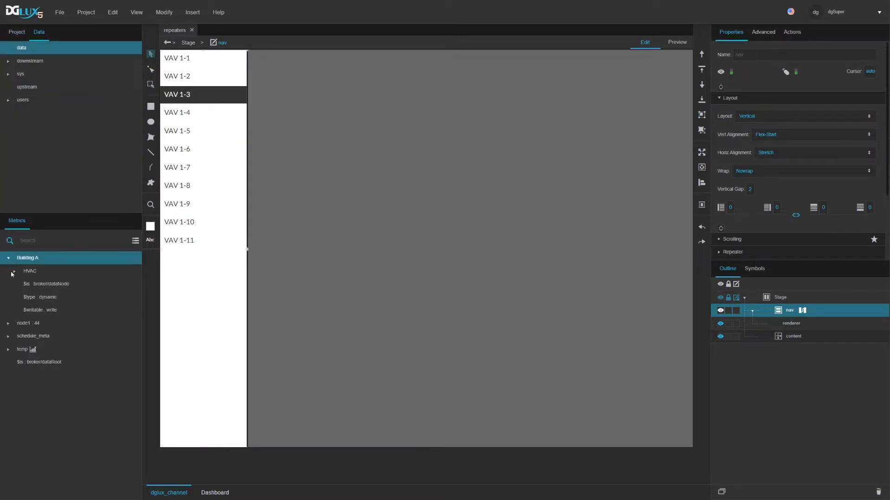
left_click(15, 271)
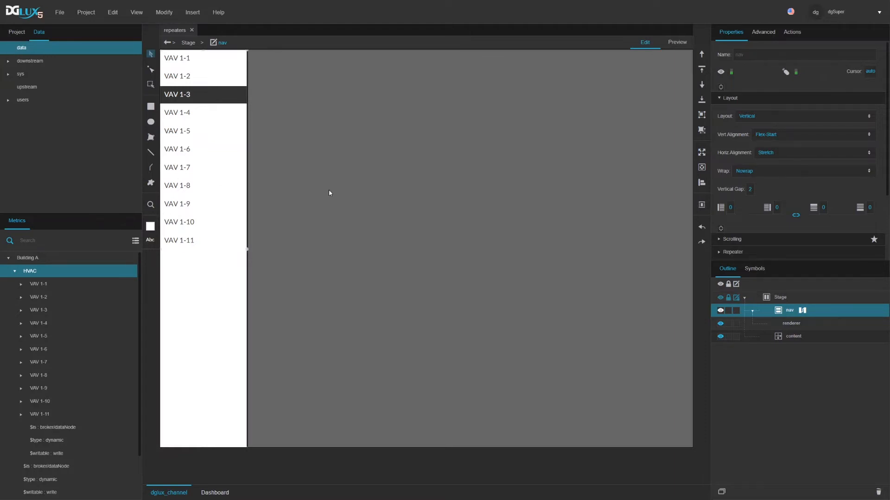
left_click(21, 284)
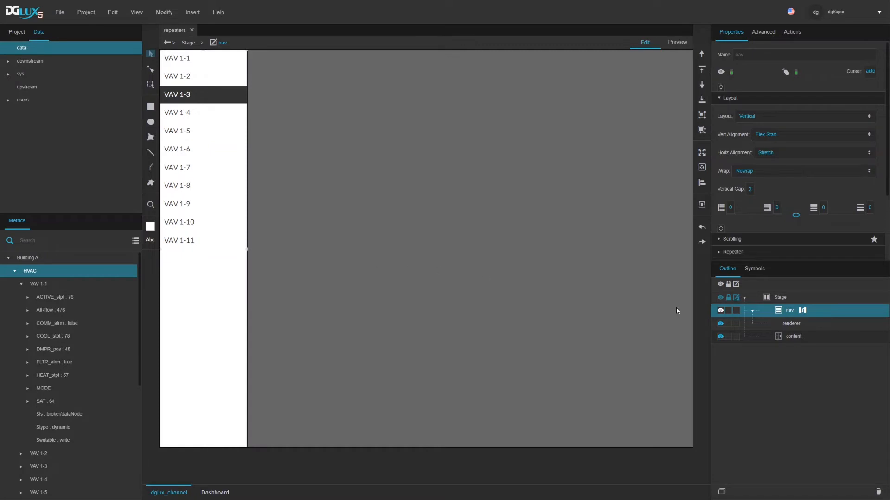
left_click(802, 311)
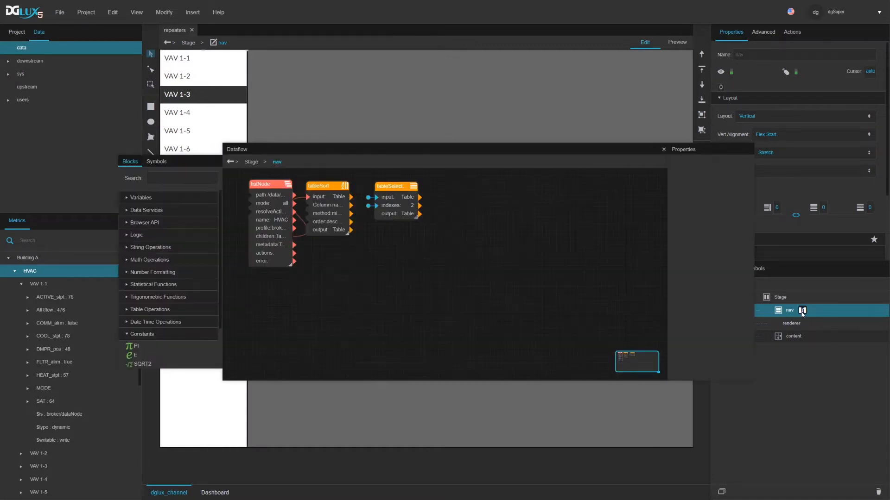
- Open the tableSort block's output table and arrange its resized window and the dataflow window so both can be read
left_click_drag(471, 155, 442, 242)
left_click(308, 303)
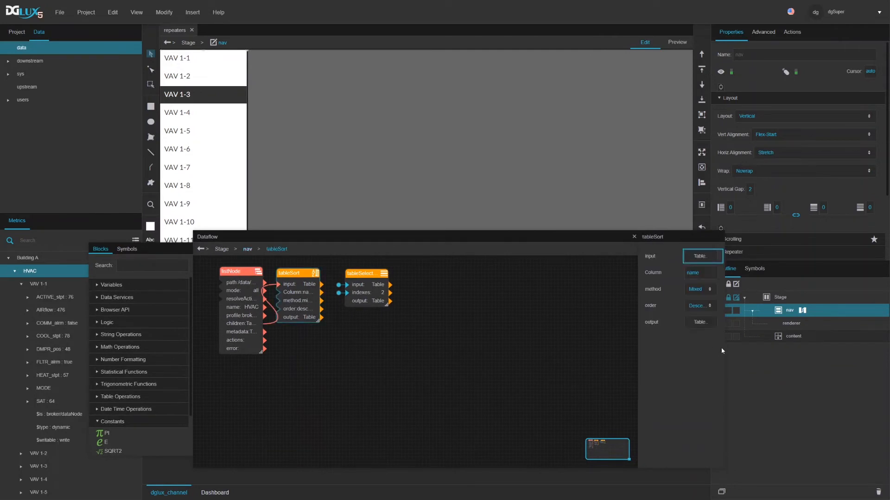
left_click(707, 325)
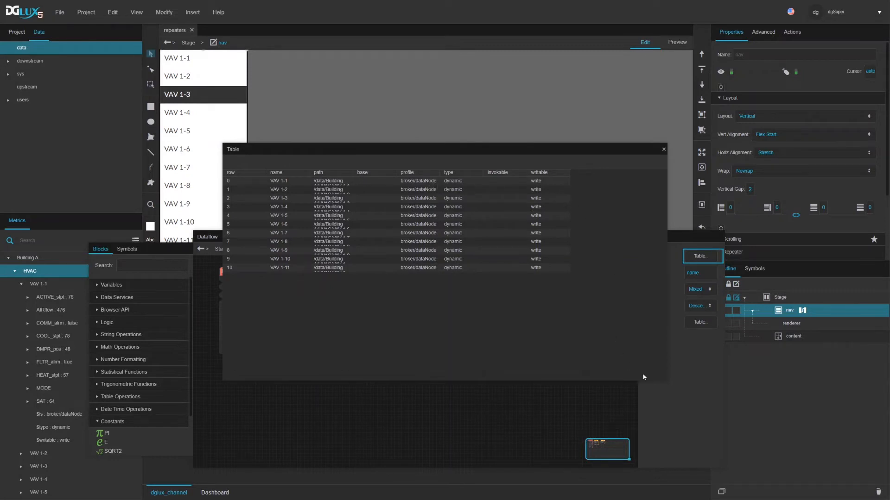
left_click_drag(664, 379, 583, 284)
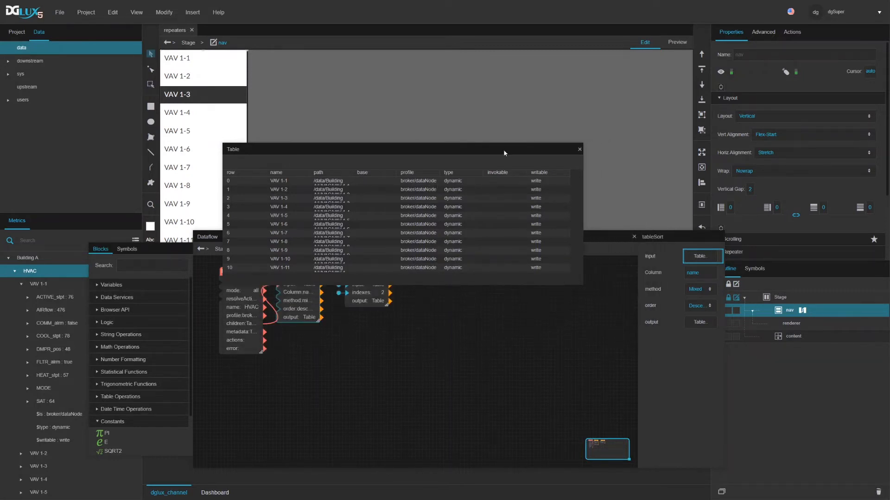
left_click_drag(504, 153, 660, 67)
left_click_drag(337, 240, 454, 246)
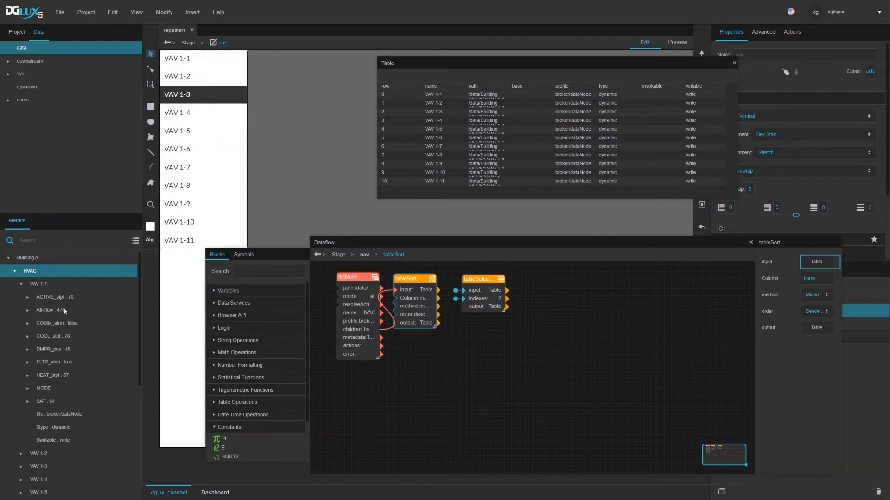
- Add VAV 1-1's AIRflow, SAT, FLTR_alrm and DMPR_pos points to nav's dataflow, stacked in one column
left_click_drag(51, 312, 583, 276)
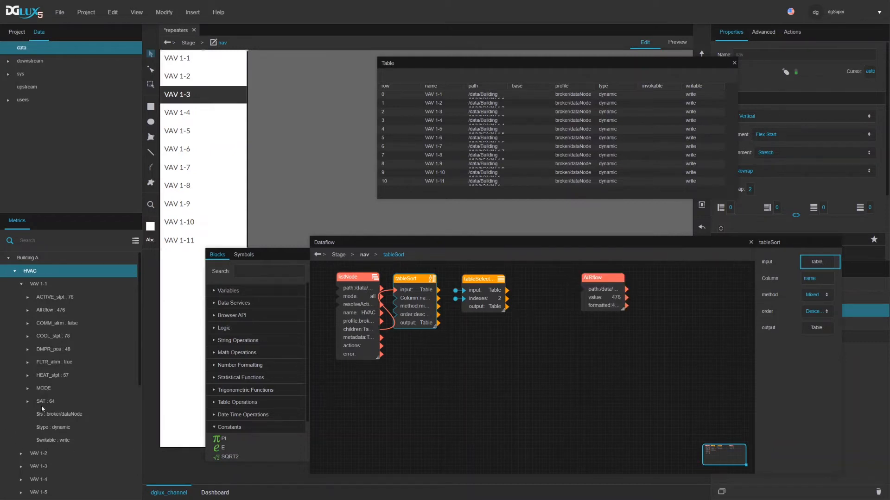
left_click_drag(40, 405, 580, 325)
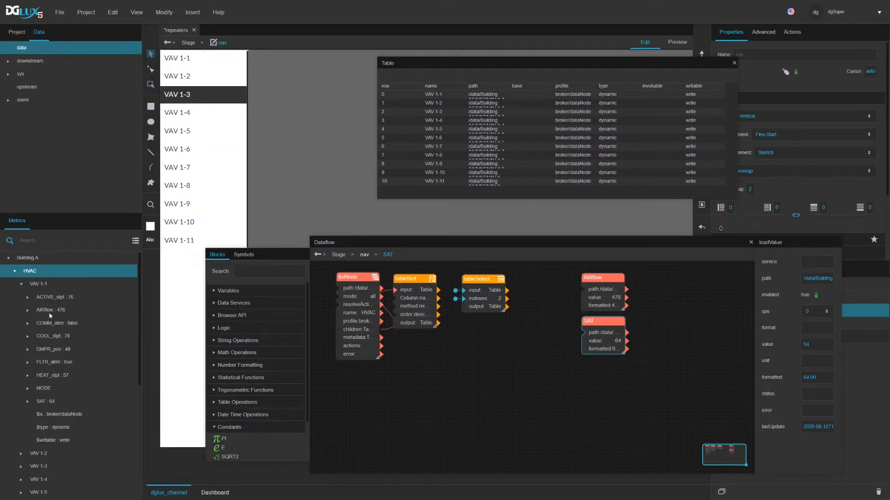
left_click_drag(41, 362, 581, 366)
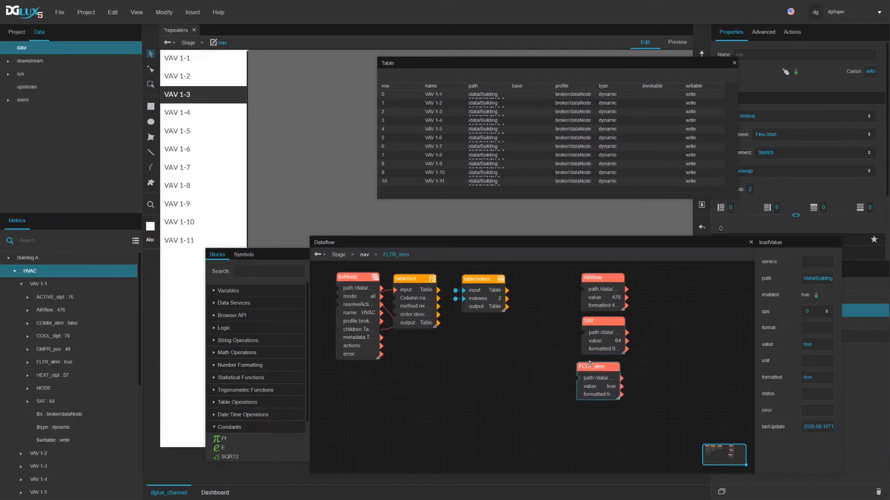
left_click_drag(49, 350, 589, 410)
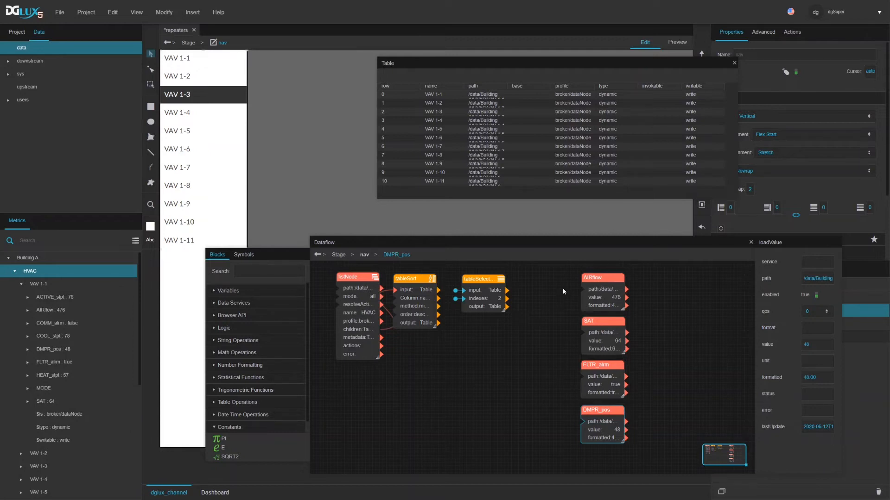
- Convert the four point blocks into a dataflow symbol named vav_data and place its block beside tableSelect
left_click_drag(560, 281, 632, 443)
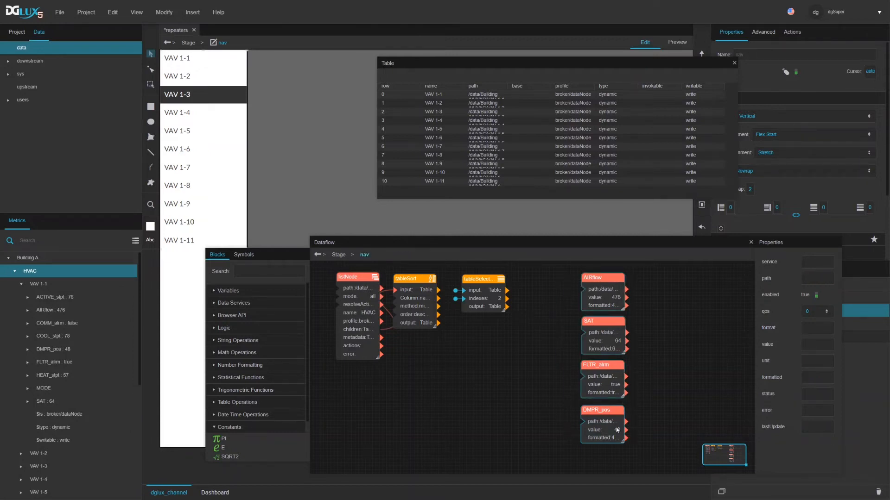
right_click(618, 430)
left_click(637, 477)
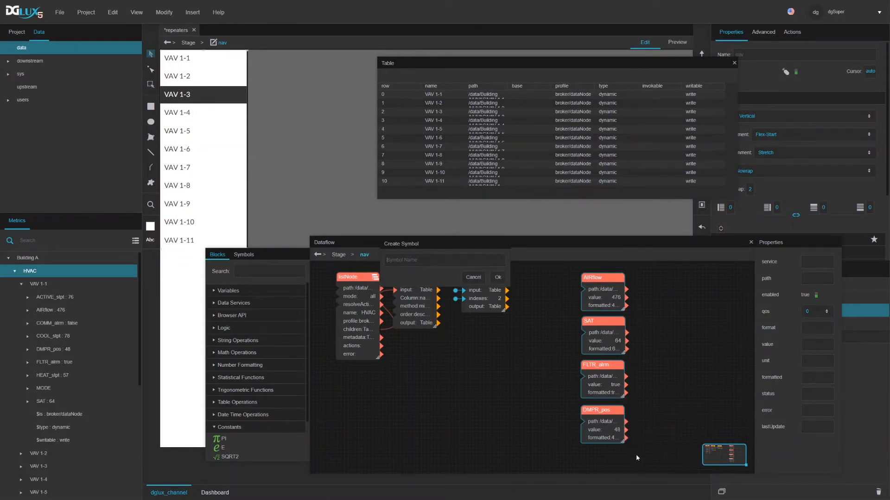
type("vav_data")
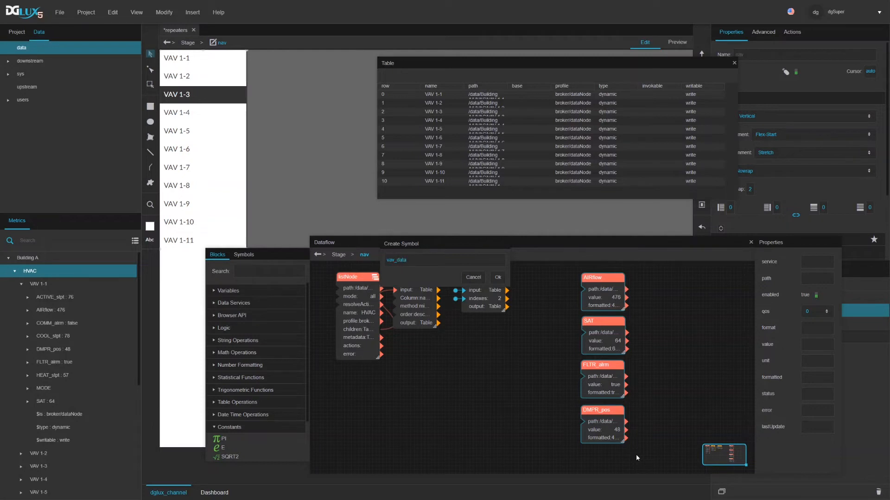
left_click(507, 277)
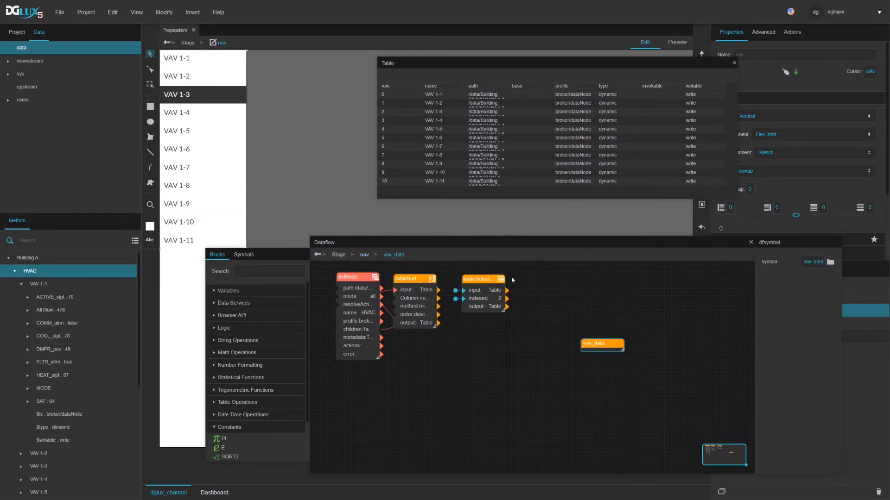
left_click(250, 257)
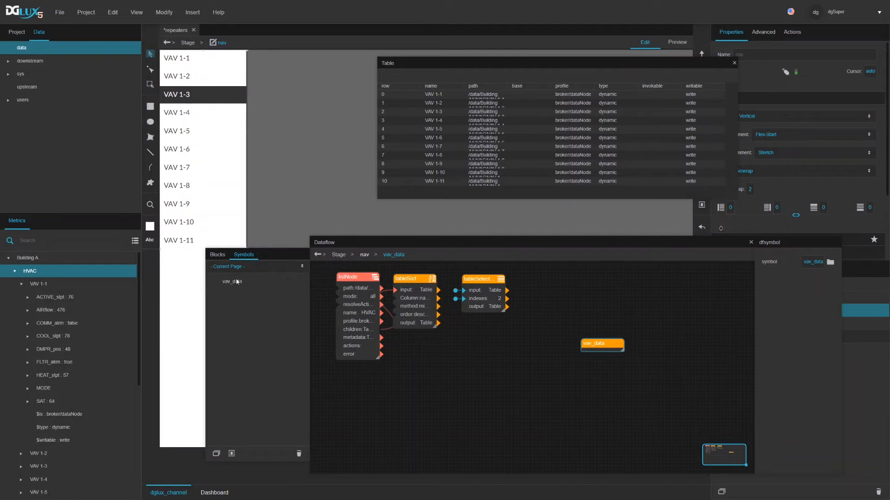
left_click_drag(613, 347, 577, 282)
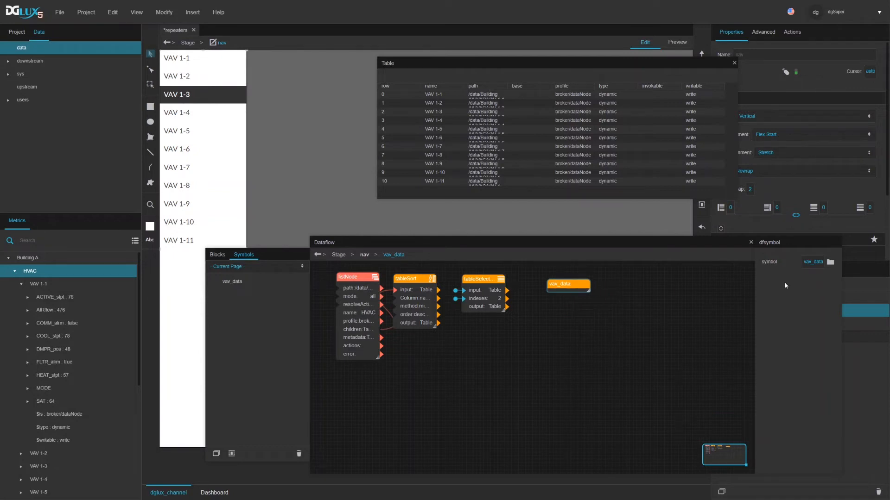
- Open the vav_data symbol for editing, enlarge its window and move the four point blocks together toward the canvas's left side
right_click(557, 283)
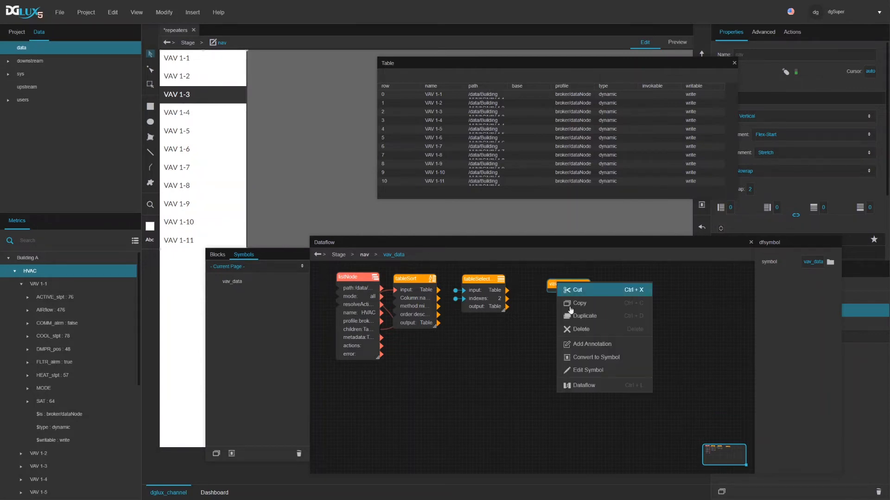
left_click(578, 370)
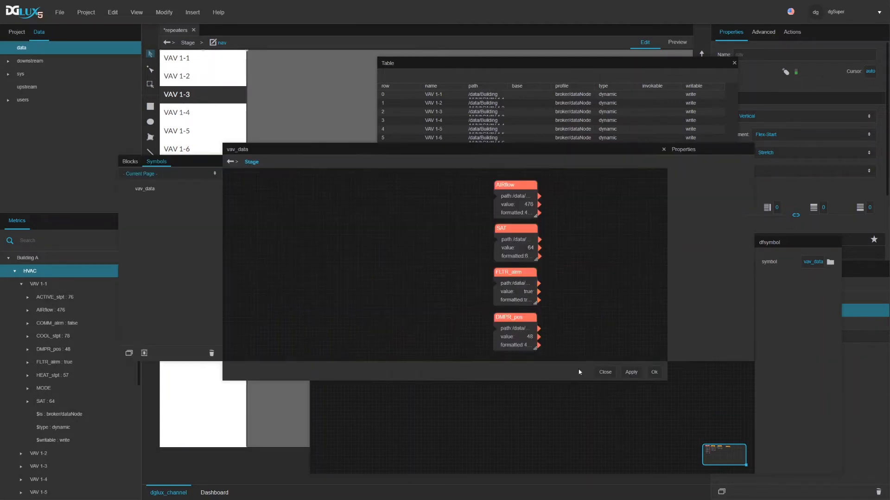
left_click(516, 192)
left_click_drag(751, 360, 856, 448)
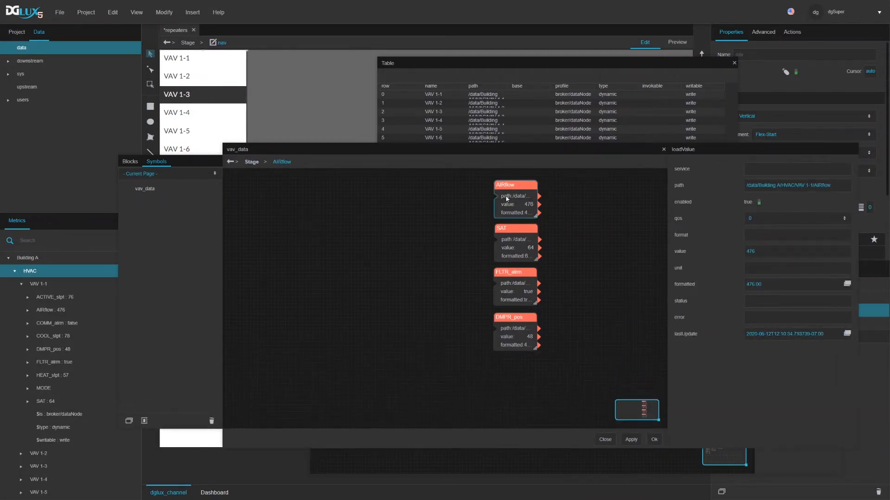
left_click_drag(463, 189, 369, 313)
left_click(363, 194)
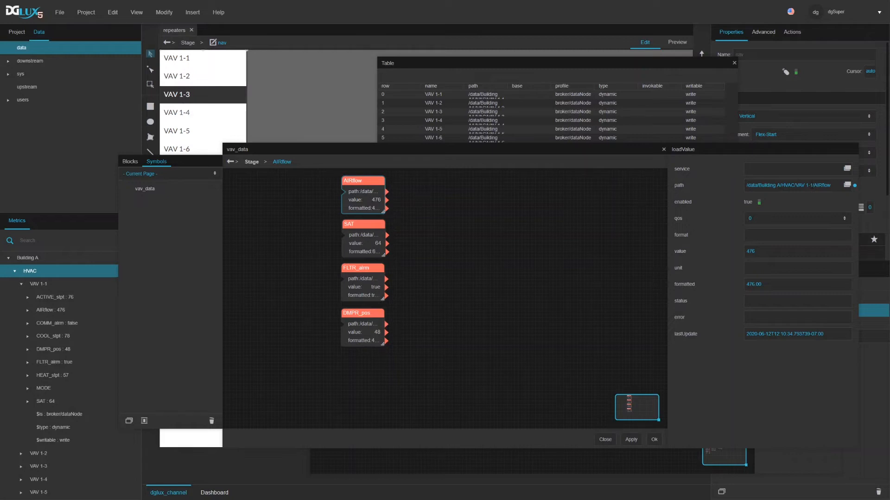
left_click_drag(563, 148, 580, 158)
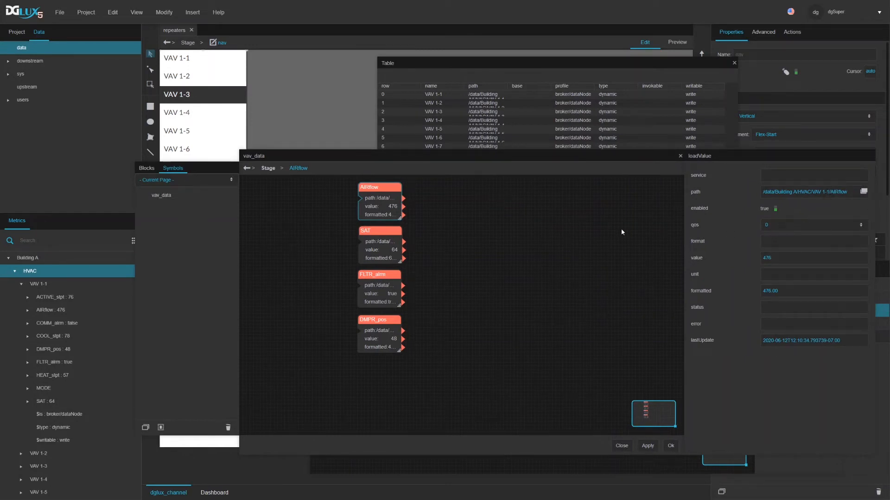
- Add a string parameter named path to the vav_data symbol and save the symbol
right_click(509, 227)
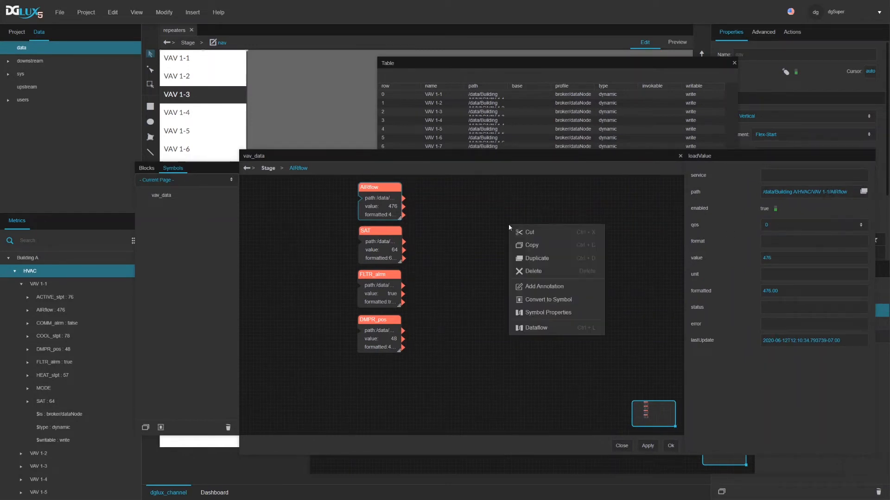
left_click(536, 314)
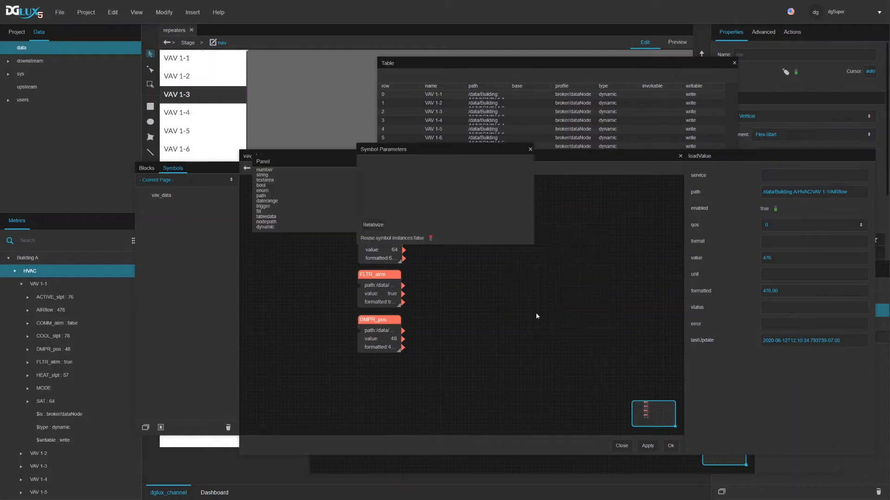
left_click_drag(266, 176, 388, 172)
double_click(368, 165)
type("path")
left_click(675, 451)
left_click(671, 446)
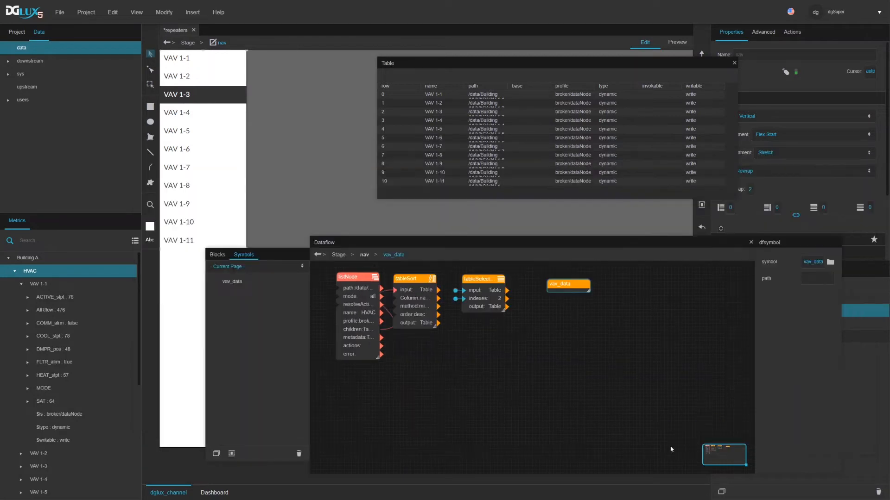
- Copy the VAV 1-1 node's path from the metrics and set vav_data's path to /data/Building A/HVAC/VAV 1-1
left_click(565, 286)
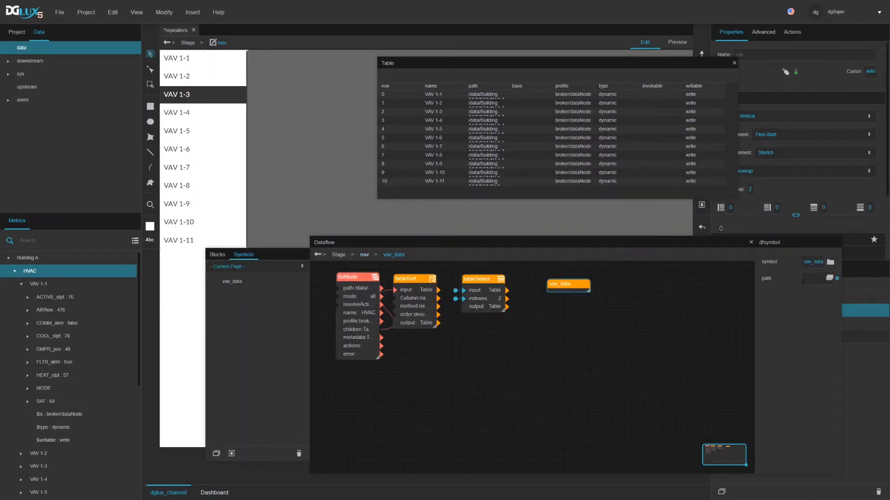
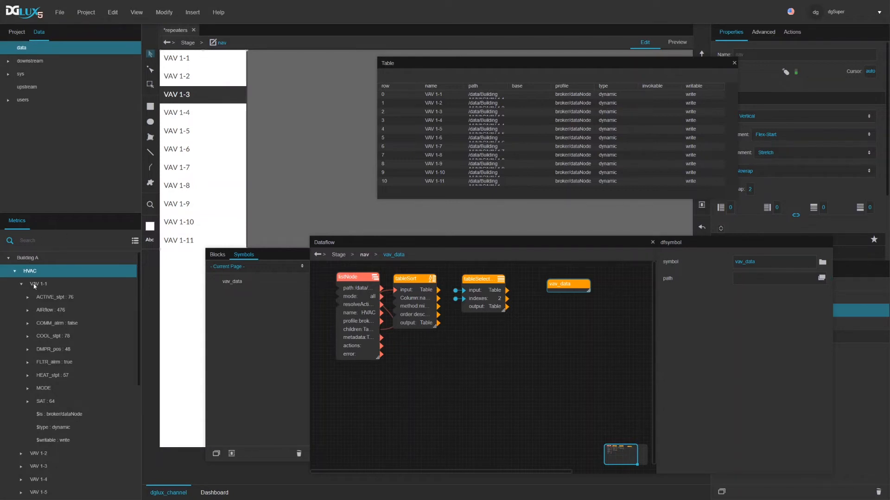
left_click_drag(34, 286, 61, 244)
key("ctrl+c")
key("BackSpace")
left_click(755, 279)
key("ctrl+v")
- Reopen the vav_data symbol for editing, show its symbol parameters and move that window clear of the blocks
right_click(571, 286)
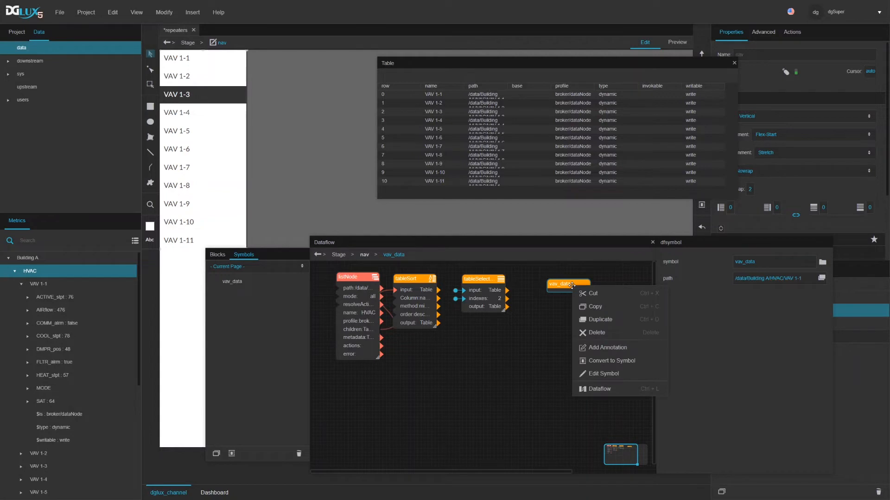
left_click(596, 374)
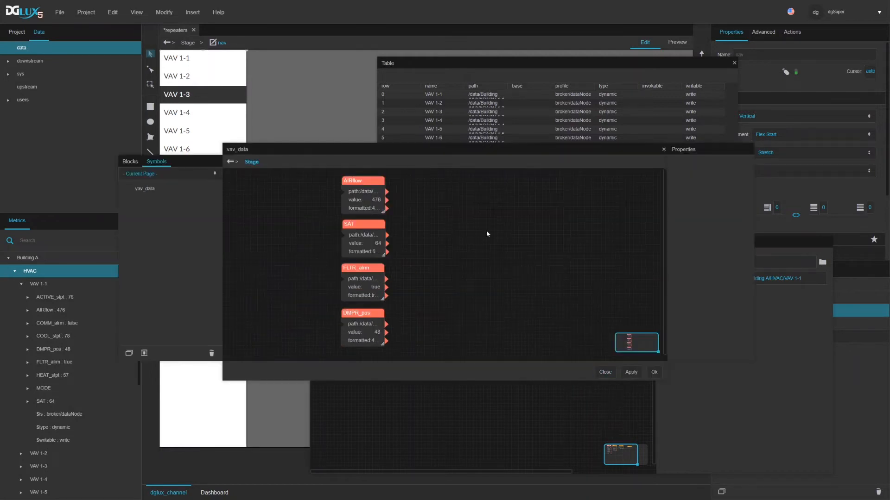
right_click(452, 213)
left_click(466, 237)
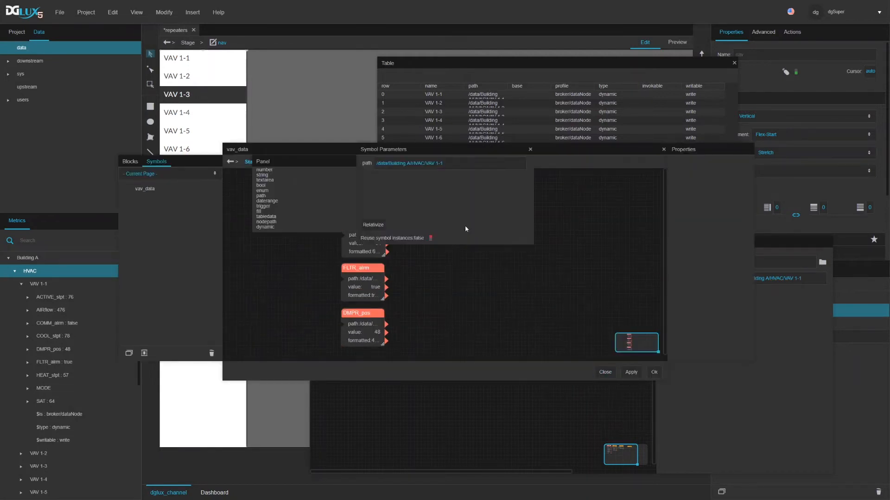
left_click_drag(433, 157, 392, 48)
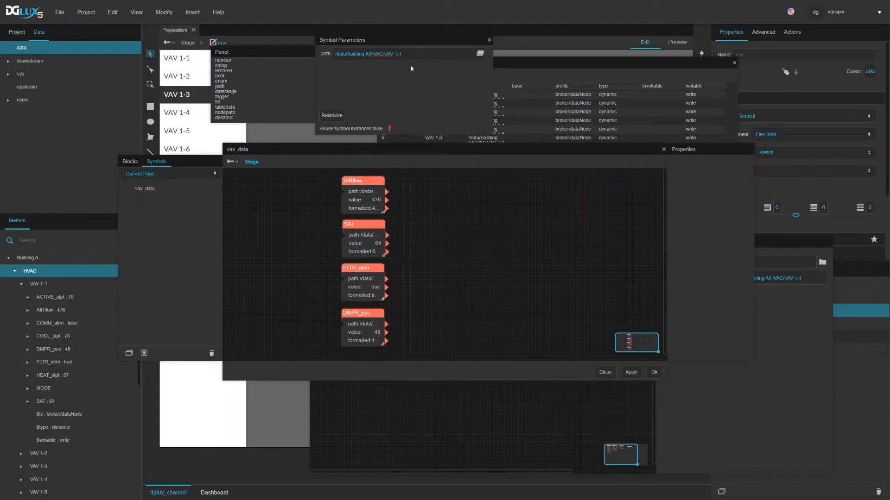
- Widen the AIRflow, SAT, FLTR_alrm and DMPR_pos blocks so their full data paths can be read
left_click(368, 191)
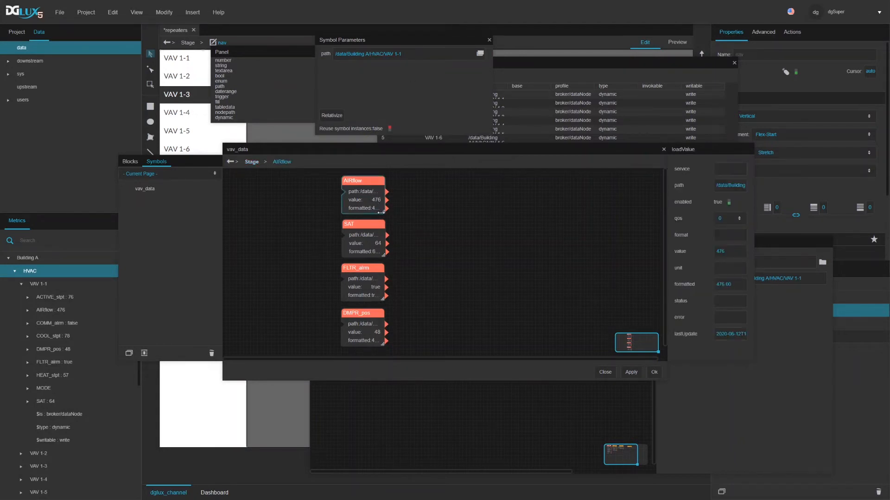
left_click_drag(384, 215, 480, 220)
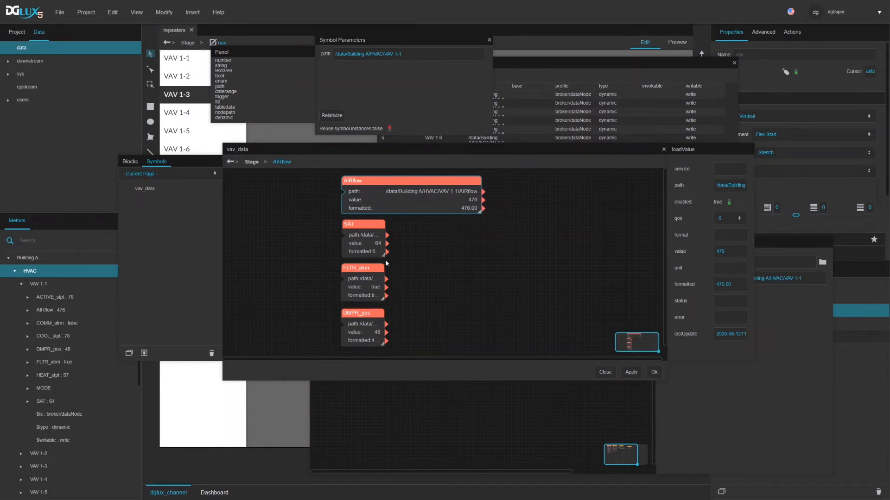
left_click_drag(383, 254, 476, 255)
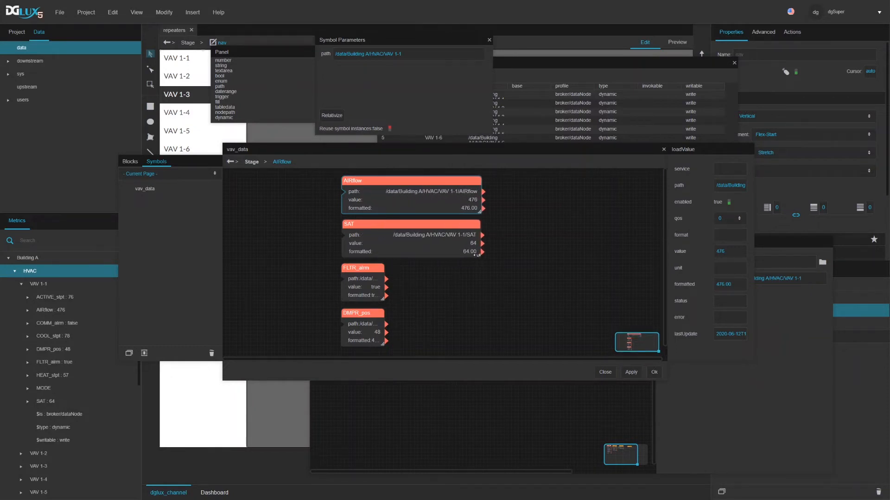
left_click(477, 255)
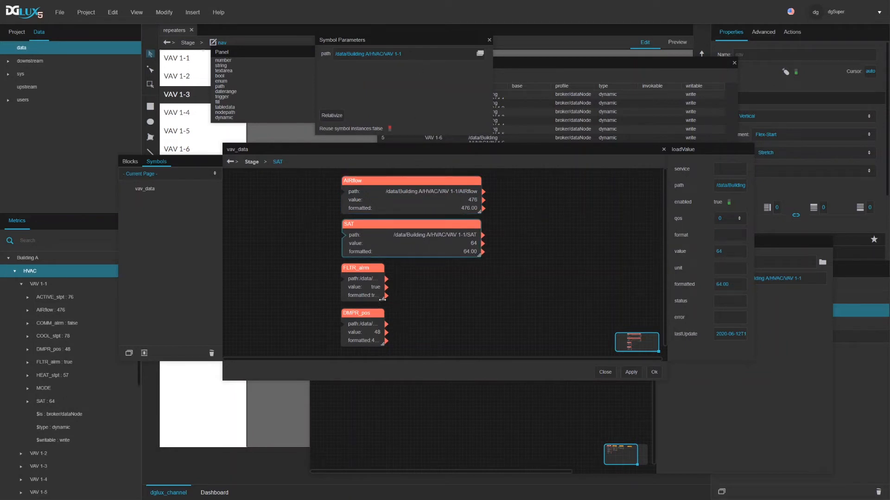
left_click_drag(383, 299, 481, 298)
left_click(481, 298)
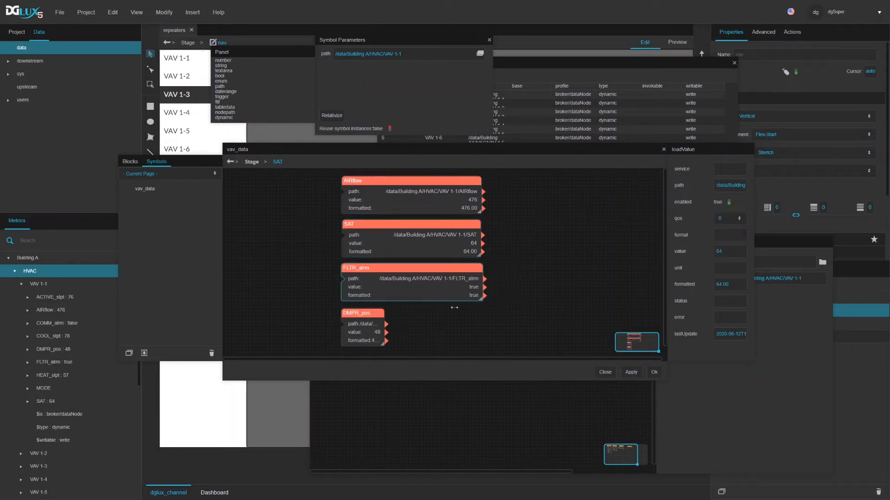
left_click_drag(382, 345, 482, 344)
left_click(481, 344)
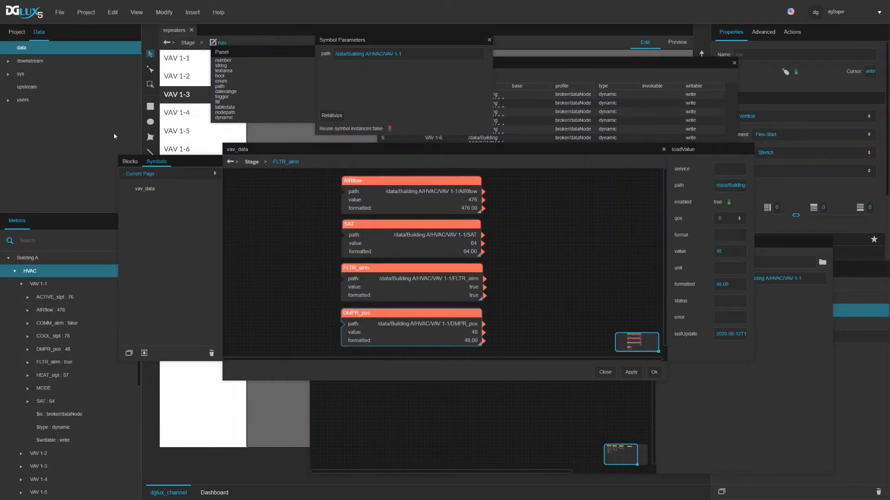
- Add a Concatenate block beside the AIRflow block and bind its input 0 to the symbol's path parameter
left_click(130, 162)
left_click(166, 177)
type("con")
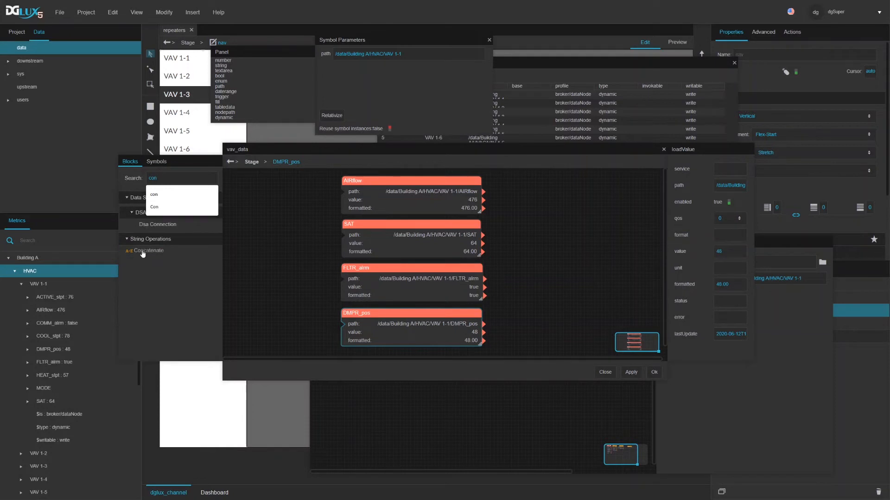
left_click_drag(148, 251, 245, 177)
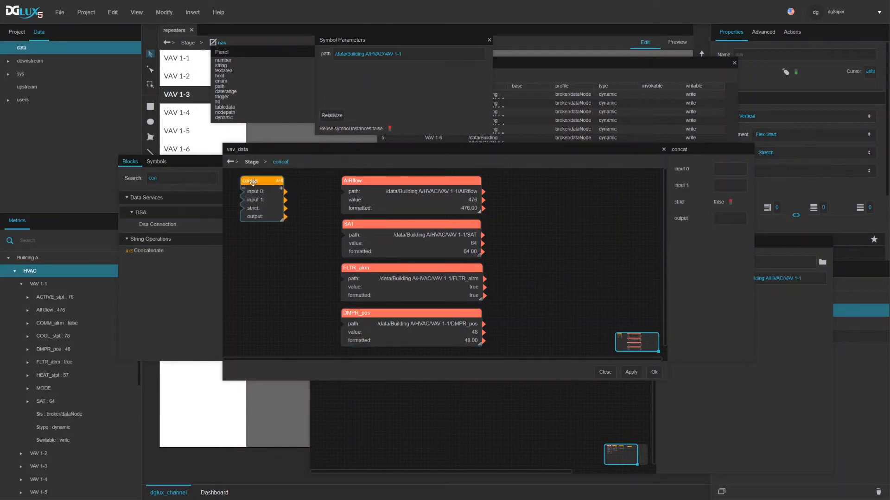
mouse_move(489, 55)
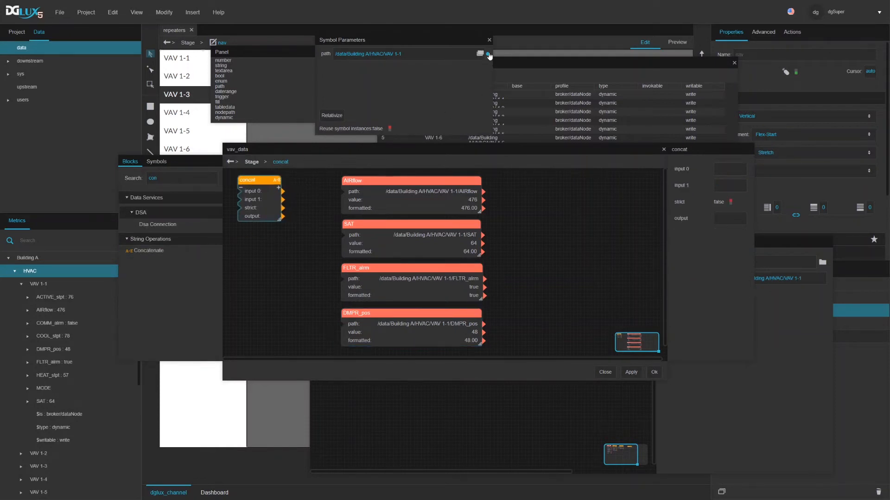
left_click_drag(488, 55, 247, 192)
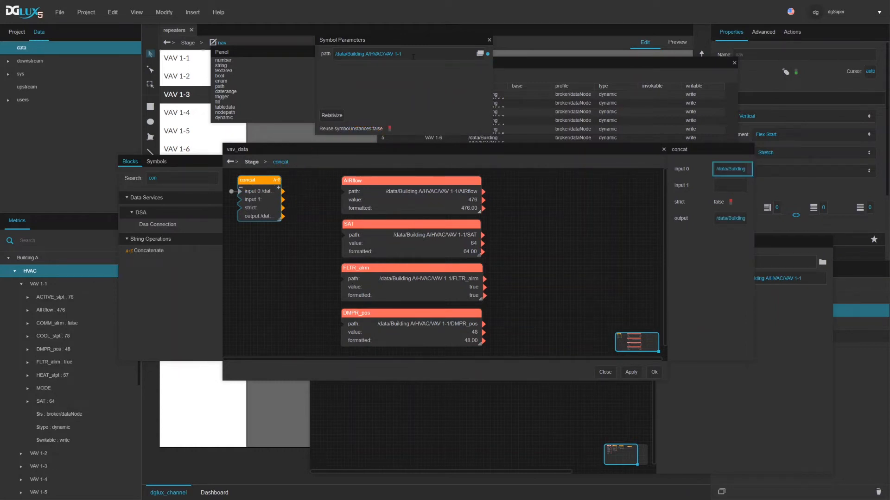
- Set the concat block's input 1 to /AIRflow and connect its output to the AIRflow block's path
left_click(465, 192)
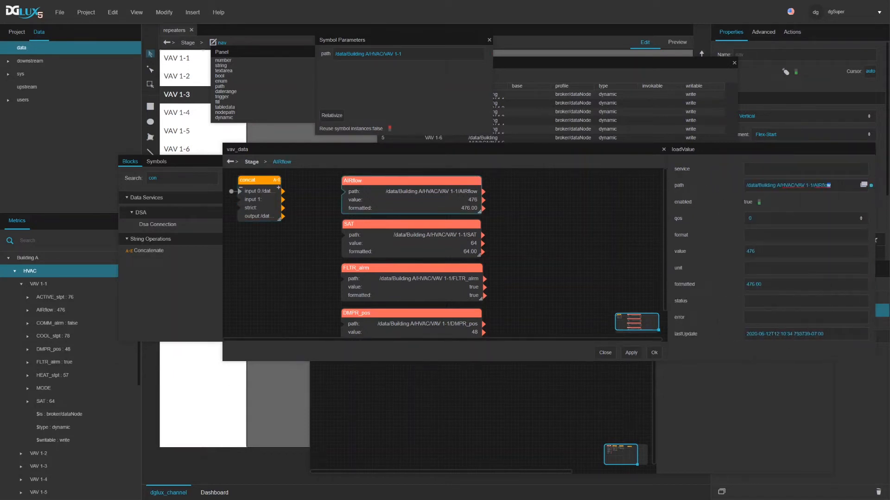
double_click(828, 185)
left_click(253, 213)
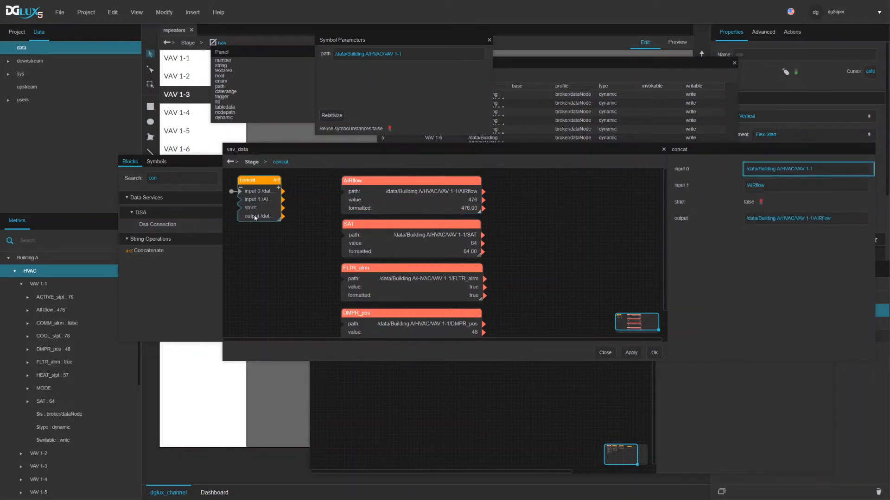
left_click_drag(283, 217, 343, 190)
- Duplicate the concat block for SAT, set its input 1 to /SAT and connect its output to the SAT block's path
left_click_drag(261, 184, 259, 231)
left_click(370, 225)
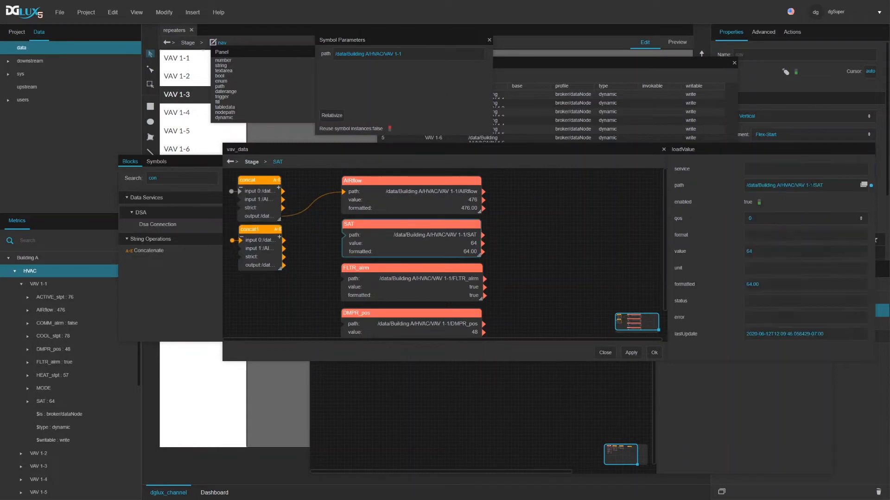
left_click_drag(829, 185, 812, 186)
key("ctrl+c")
left_click(260, 230)
left_click_drag(772, 186, 736, 186)
key("ctrl+v")
left_click_drag(284, 265, 343, 235)
- Set input 1 of the third concat block to /FLTR_alrm and connect its output to the FLTR_alrm block's path
left_click_drag(847, 184, 812, 185)
key("ctrl+c")
left_click(261, 280)
left_click_drag(769, 185, 728, 176)
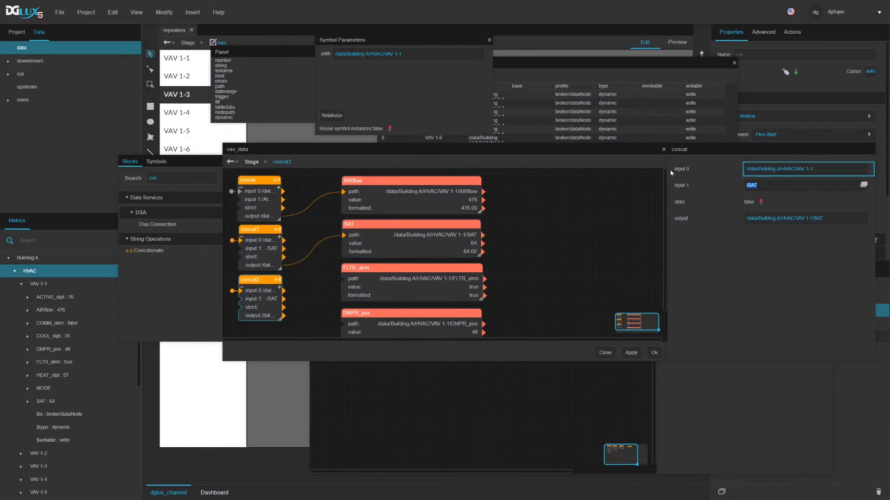
key("ctrl+v")
scroll(301, 288, "down", 1)
left_click_drag(284, 285, 344, 248)
- Set input 1 of the fourth concat block to /DMPR_pos and connect its output to the DMPR_pos block's path
key("ctrl+v")
left_click_drag(744, 185, 863, 184)
key("ctrl+v")
scroll(296, 301, "down", 1)
left_click_drag(286, 311, 368, 267)
- Resize and lower the vav_data window so all blocks fit, and enlarge the Symbol Parameters window
scroll(491, 271, "up", 2)
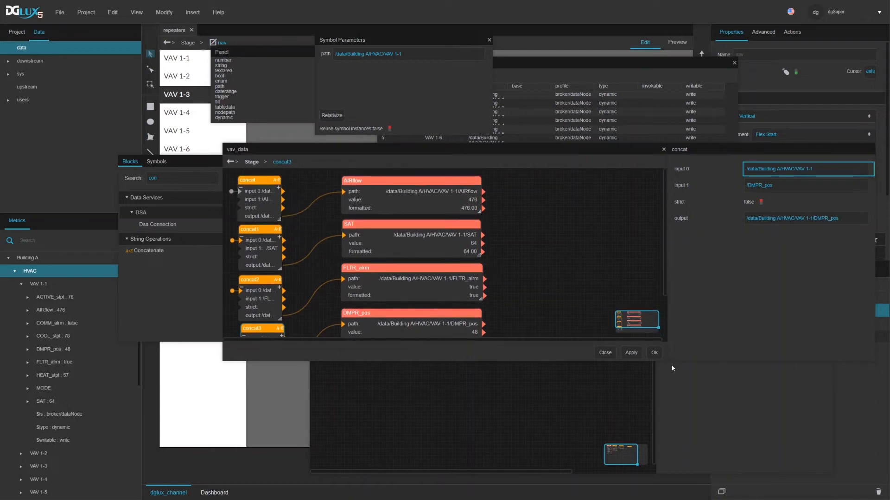
left_click_drag(666, 360, 568, 414)
left_click_drag(443, 149, 443, 170)
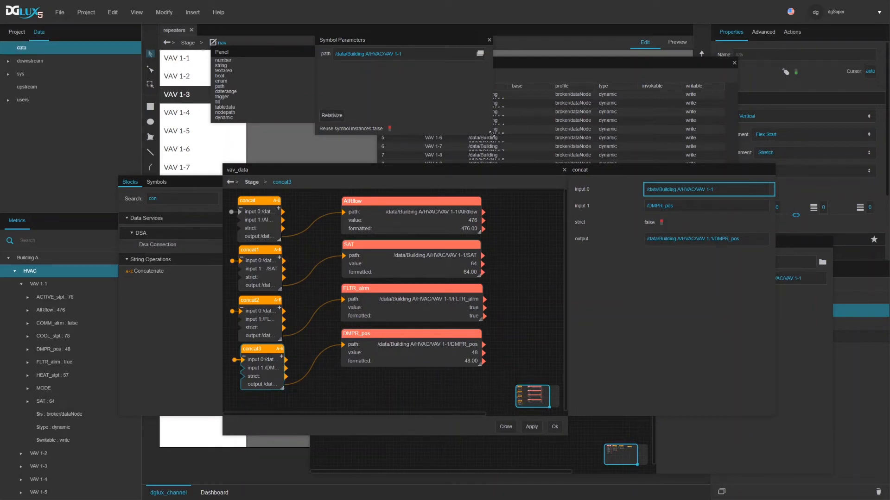
left_click_drag(492, 136, 495, 183)
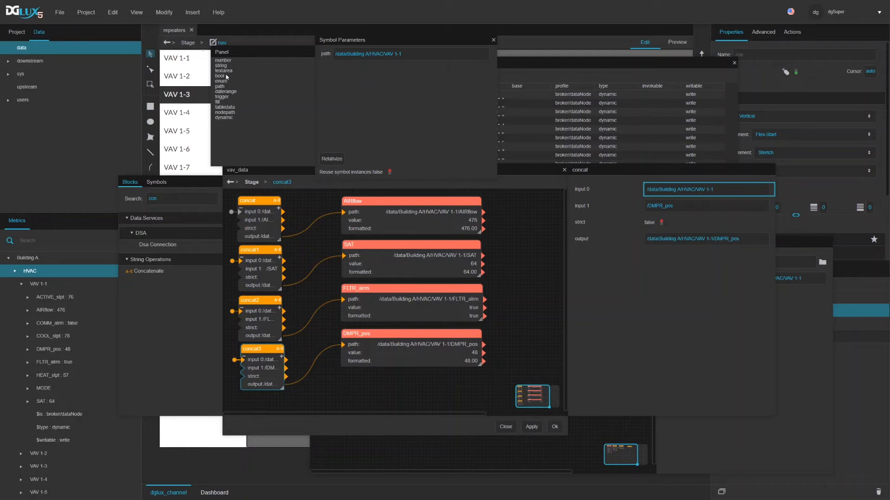
- Add three number parameters and one bool parameter to the vav_data symbol below path
left_click_drag(222, 61, 330, 79)
left_click_drag(222, 60, 330, 89)
left_click_drag(223, 60, 330, 102)
left_click_drag(220, 76, 330, 106)
- Name the new number parameters AIRFLOW_cfm, SAT and DMPR_pos, and the bool parameter FLTR_alarm
double_click(332, 72)
type("AIRFLOW_cfm")
key("Tab")
type("SAT")
key("Tab")
type("DMPR_")
left_click(323, 129)
type("FLTR_alarm")
- Bind the AIRflow, SAT, DMPR_pos and FLTR_alrm block values to their matching symbol parameters
left_click_drag(471, 221, 360, 73)
left_click_drag(473, 263, 339, 91)
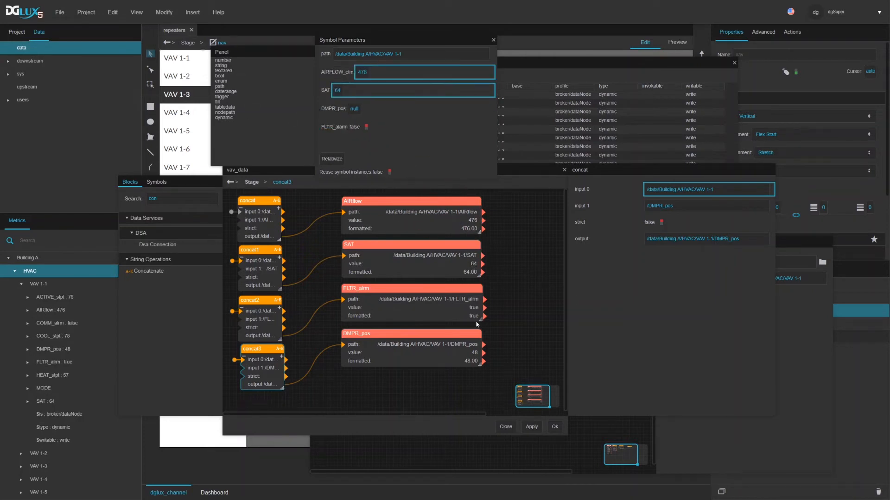
left_click_drag(472, 353, 354, 109)
left_click_drag(472, 307, 370, 130)
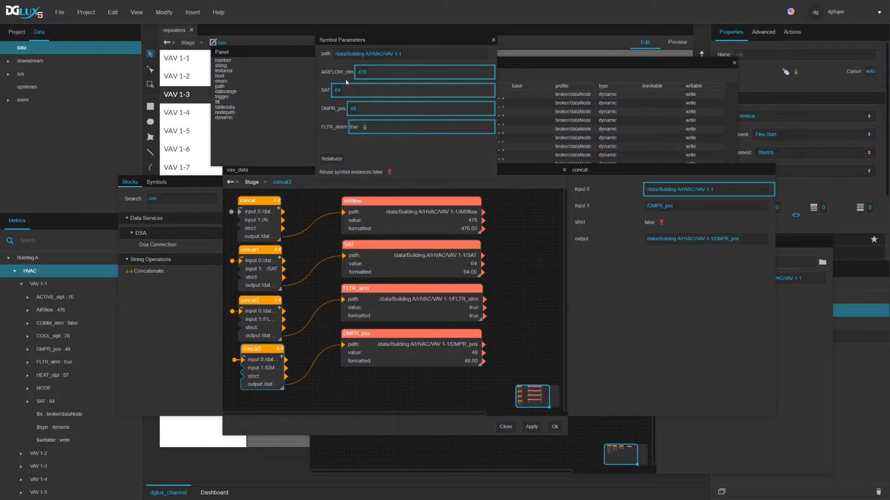
- Make the AIRFLOW_cfm, SAT, DMPR_pos and FLTR_alarm parameters read-only, and save and close the vav_data symbol
right_click(329, 72)
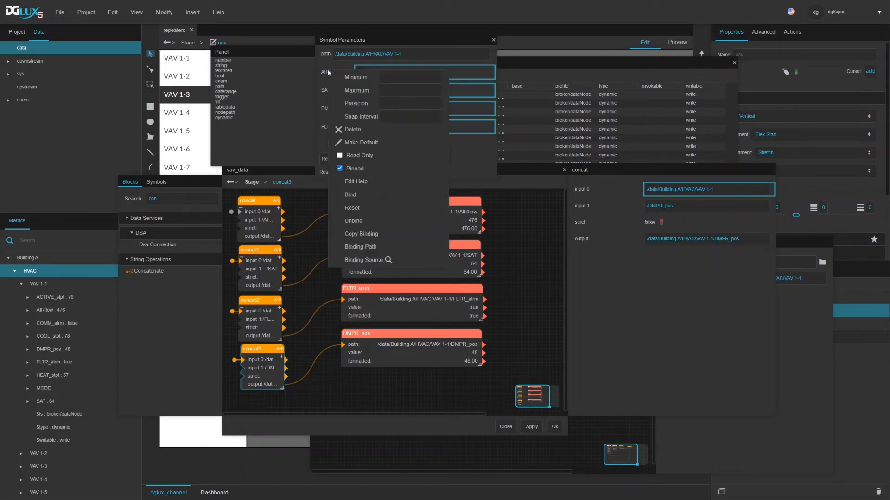
left_click(341, 156)
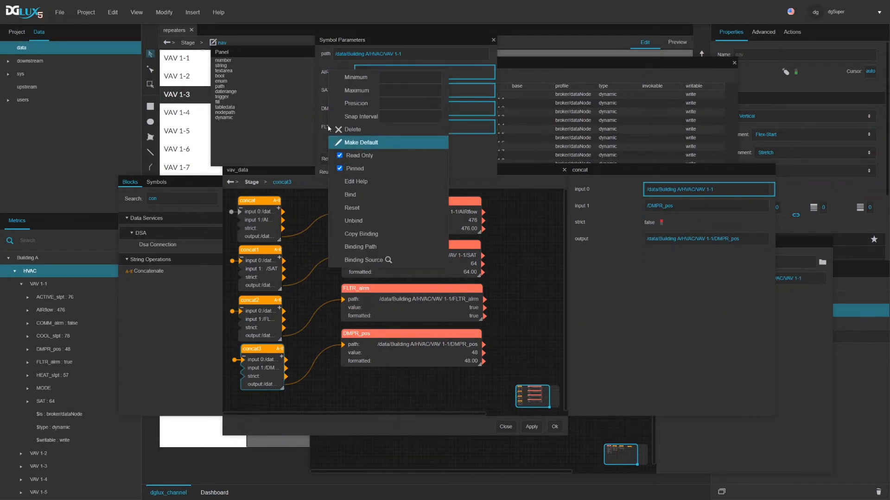
left_click(324, 91)
right_click(324, 89)
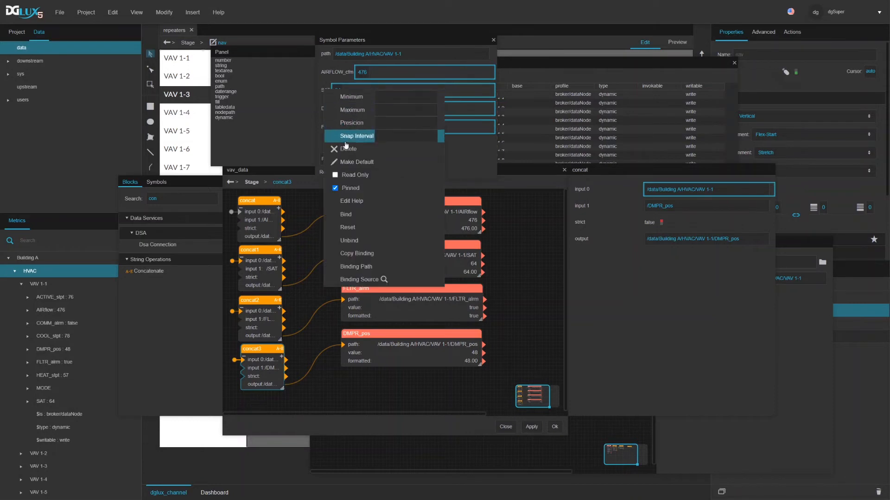
left_click(335, 175)
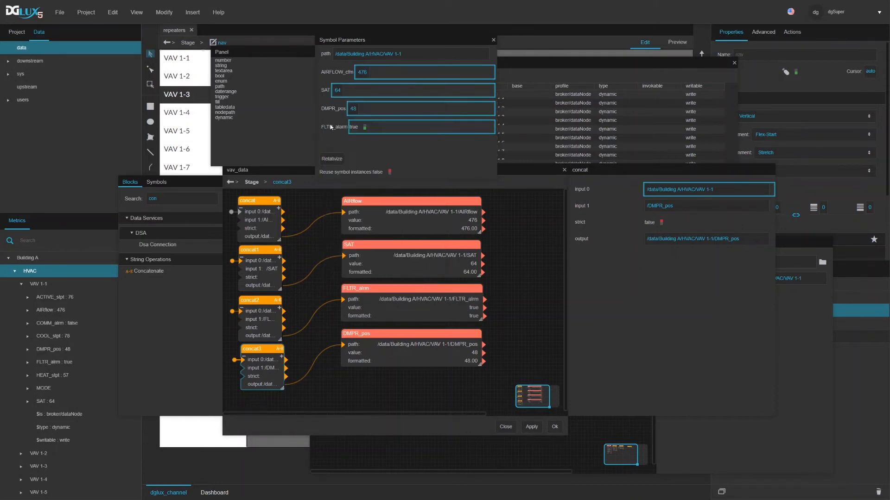
right_click(333, 110)
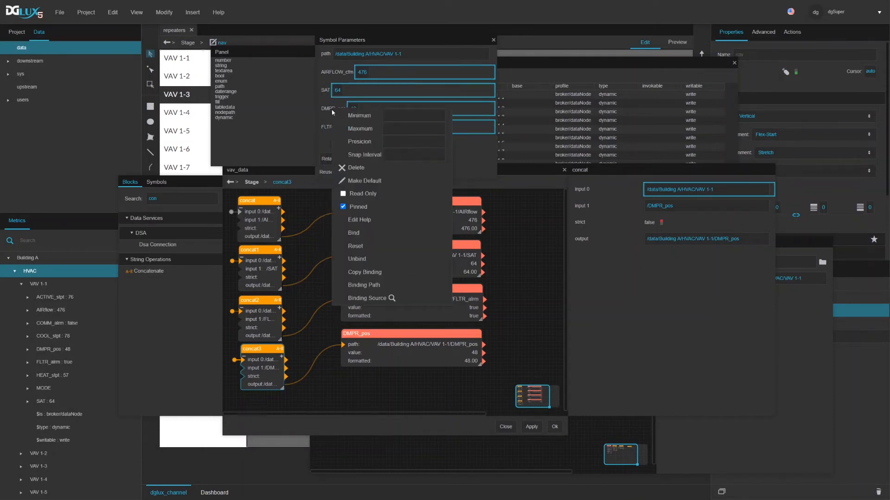
left_click(343, 193)
right_click(328, 126)
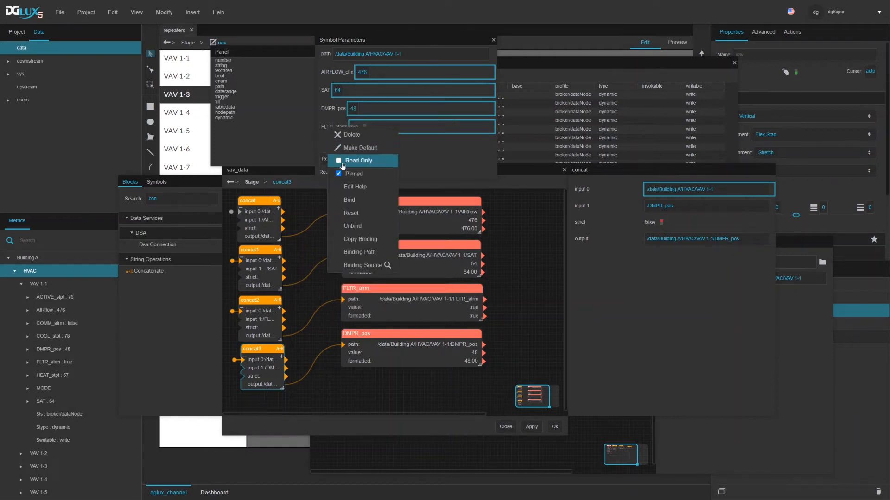
left_click(339, 161)
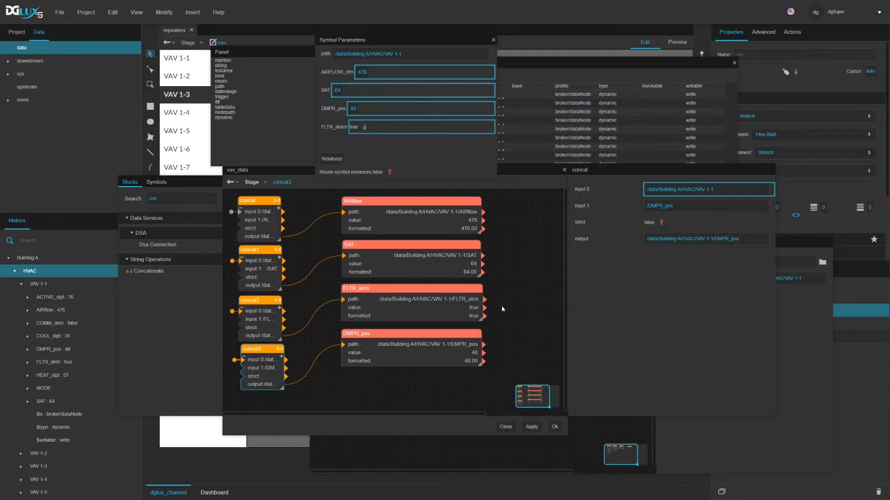
left_click(556, 427)
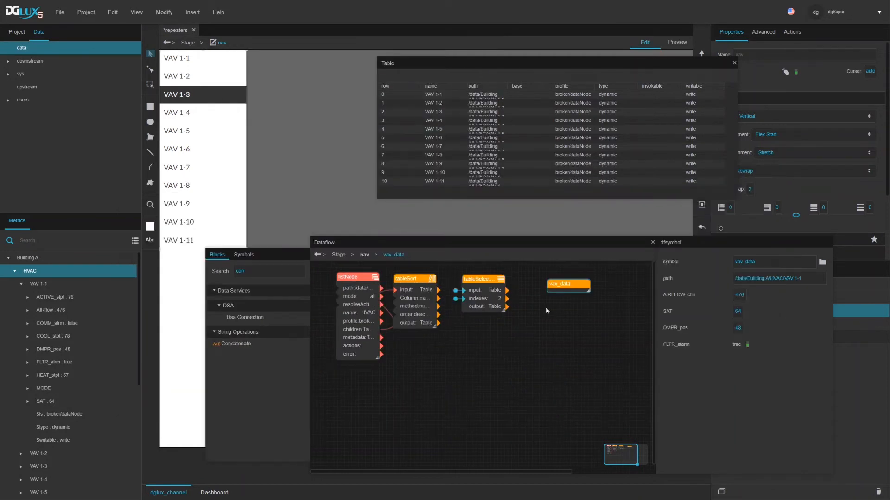
- Replace the old vav_data block in the nav dataflow with a fresh instance of the symbol, placed beside tableSelect
left_click(552, 303)
left_click(569, 287)
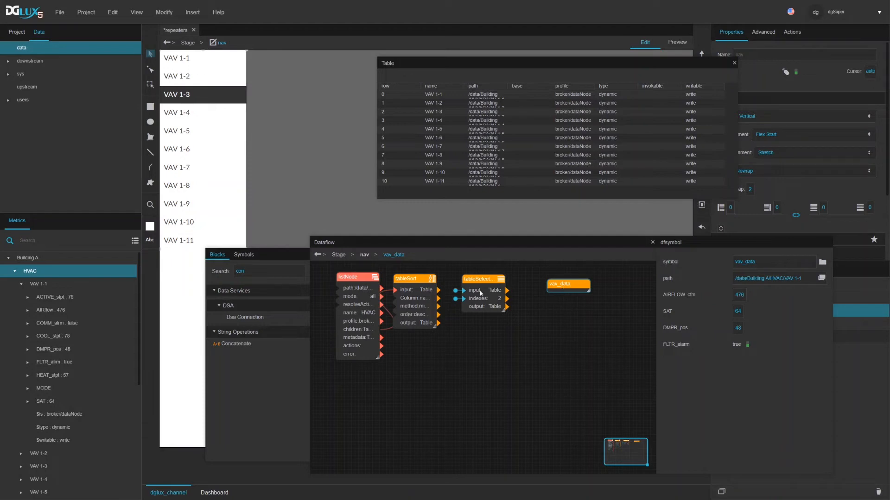
left_click(256, 258)
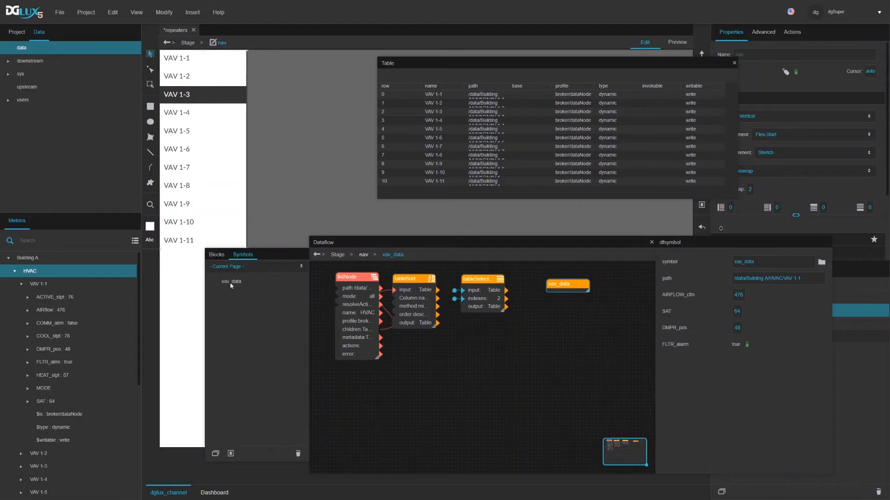
left_click_drag(231, 286, 552, 310)
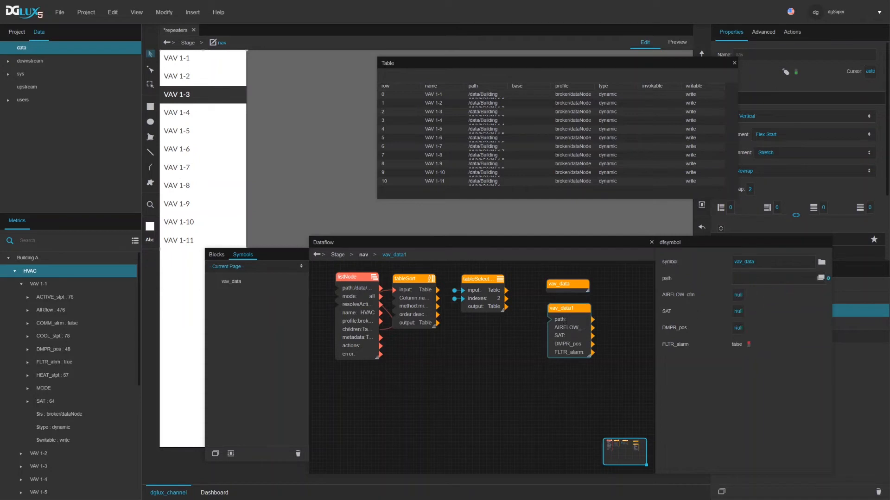
left_click(560, 285)
key("Delete")
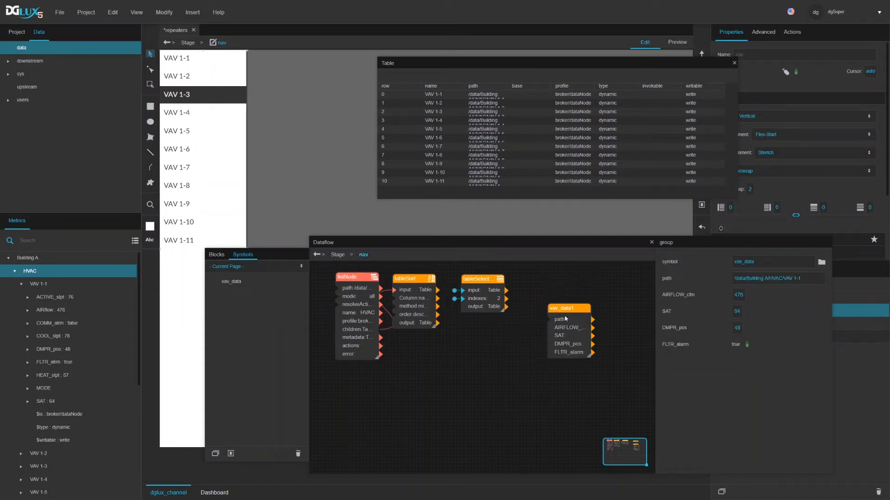
left_click(565, 307)
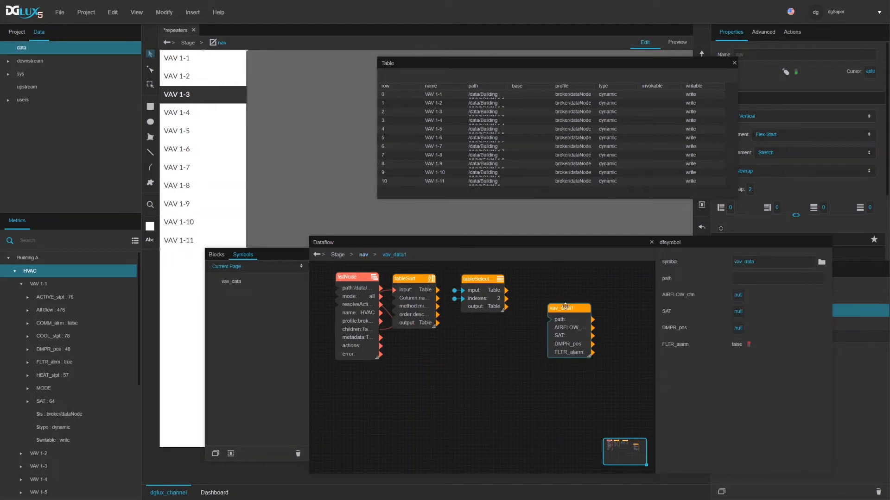
left_click_drag(565, 307, 569, 275)
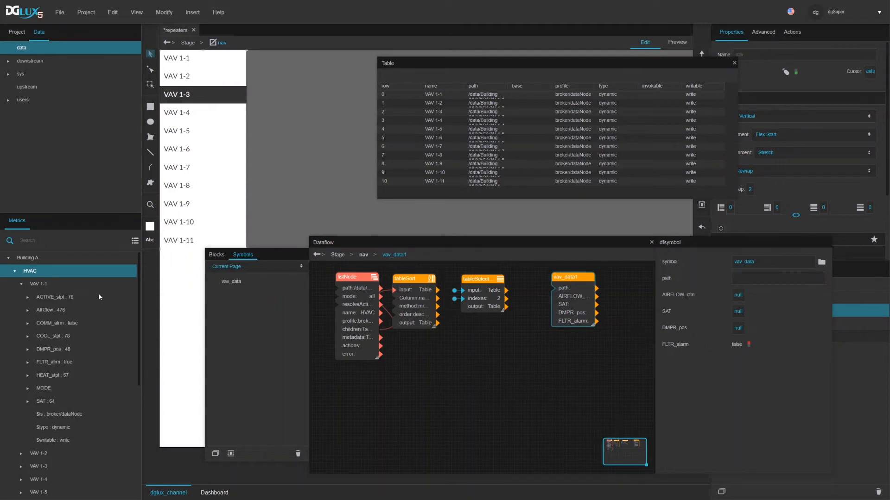
- Add a Repeater block to the nav dataflow below the tableSelect block
left_click(222, 258)
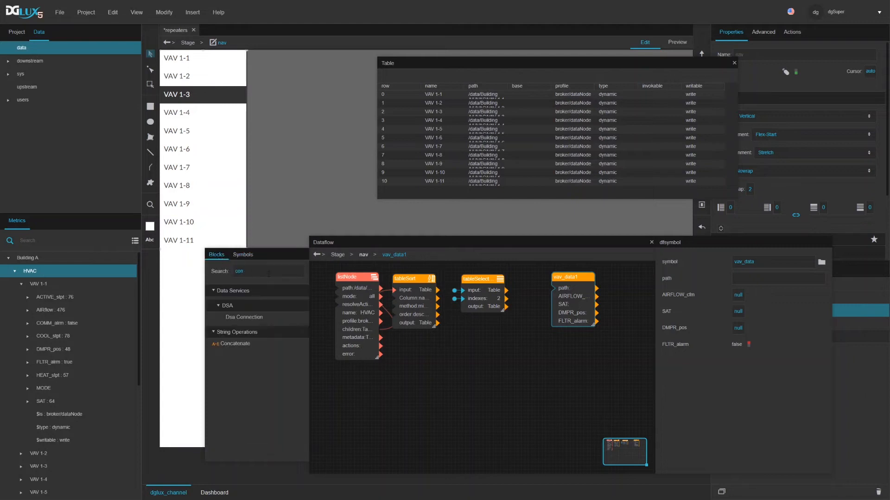
double_click(269, 273)
type("rep")
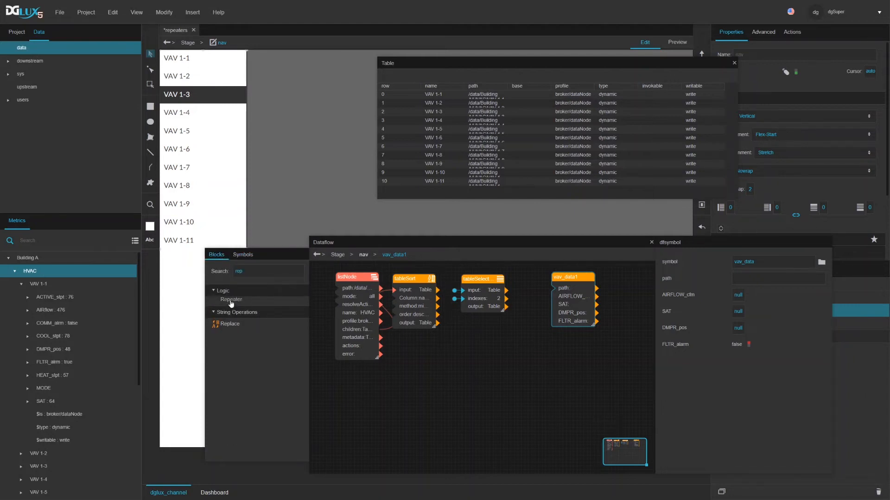
left_click_drag(231, 301, 447, 349)
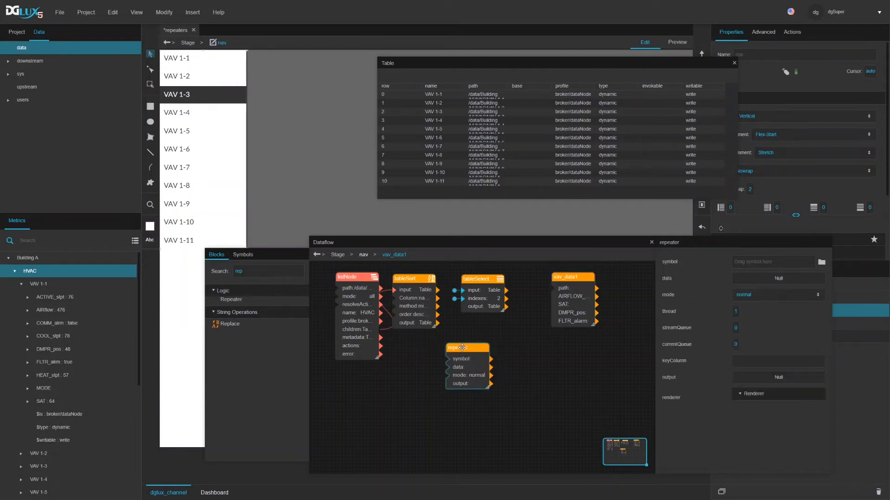
- Inspect tableSort's output table, close the open table windows and connect that output to the repeater's data input
left_click(421, 323)
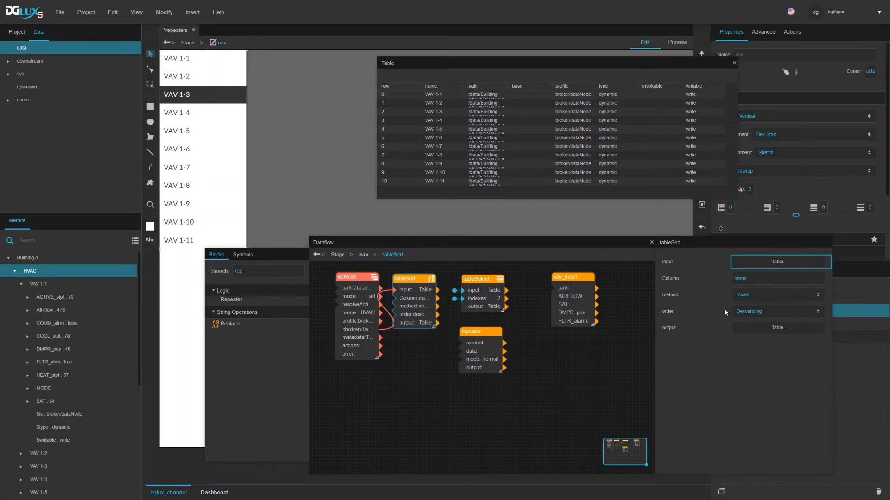
left_click(760, 328)
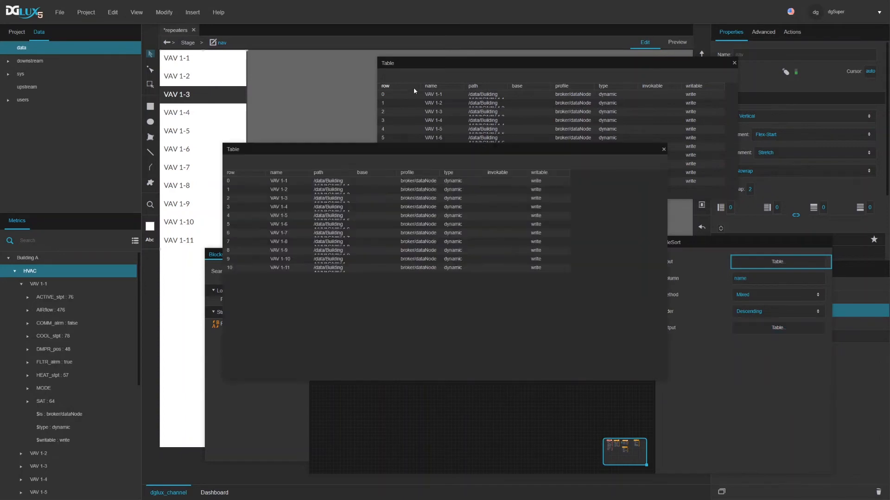
left_click(664, 150)
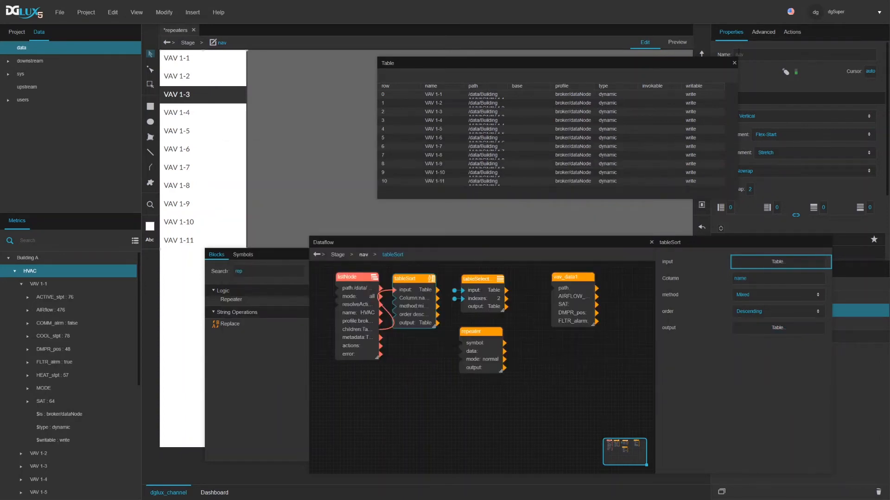
left_click(734, 62)
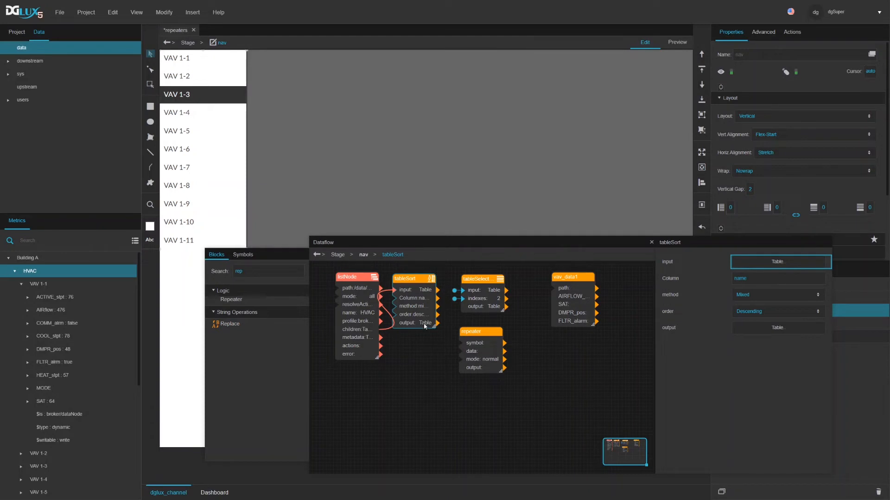
left_click_drag(437, 323, 462, 352)
left_click(484, 352)
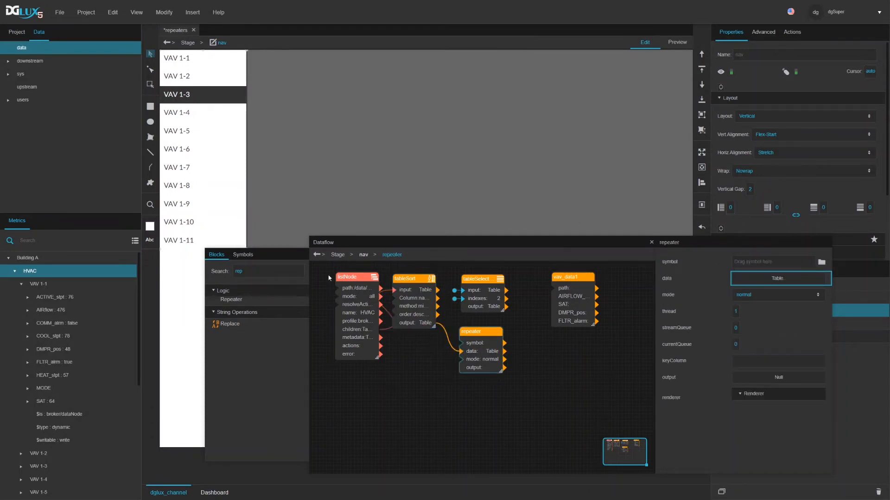
- Assign the vav_data symbol to the repeater block's symbol property
left_click(242, 255)
left_click_drag(237, 284, 744, 263)
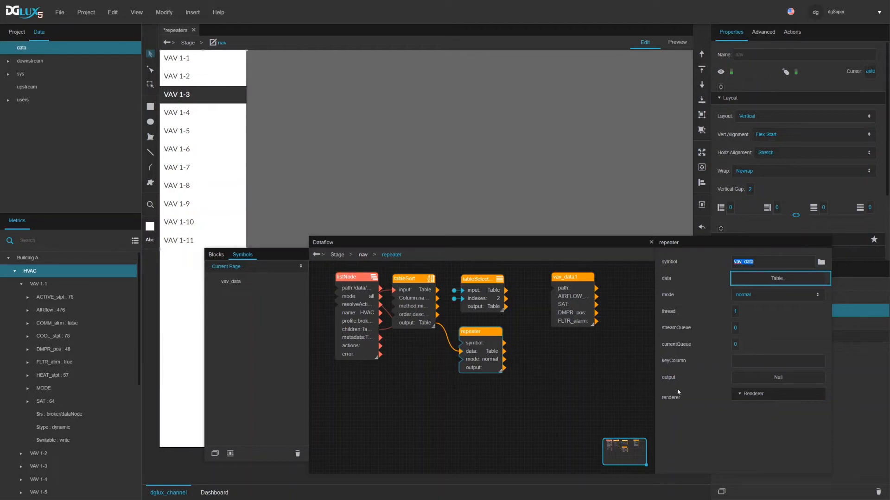
left_click(531, 365)
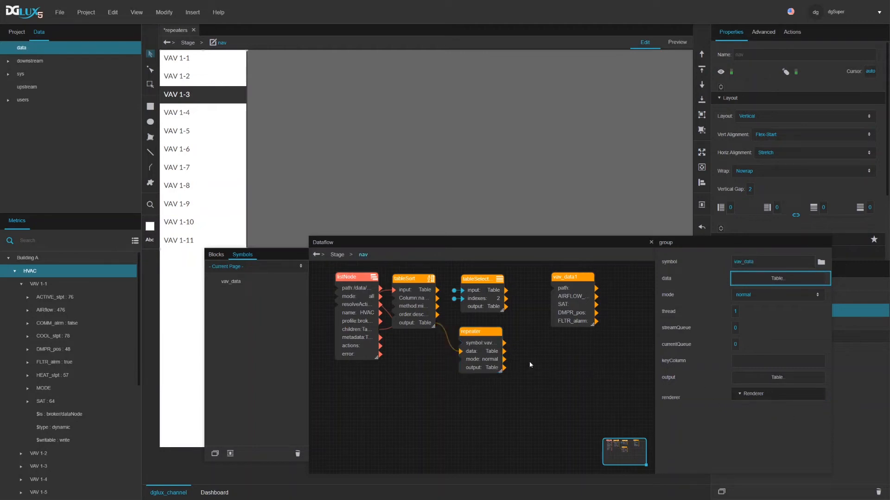
- Bind the path column of the repeater's data table to the renderer's path parameter, and close the table
left_click(481, 357)
scroll(779, 394, "down", 10)
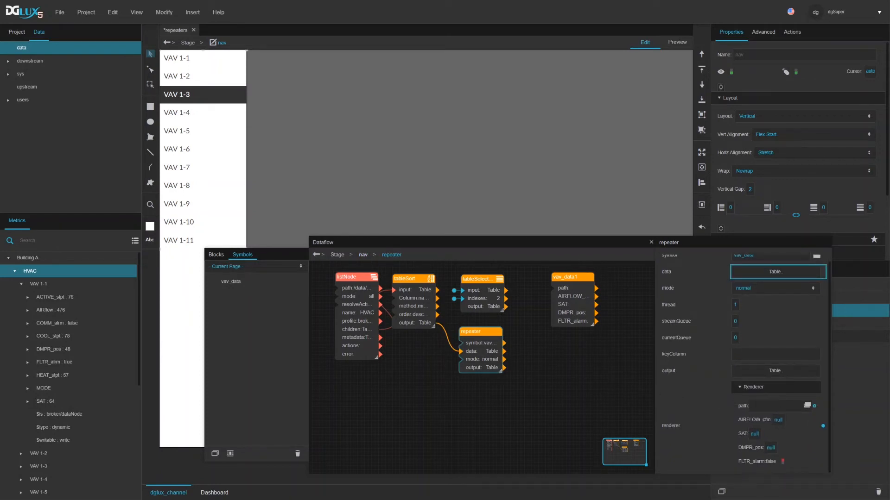
left_click(745, 275)
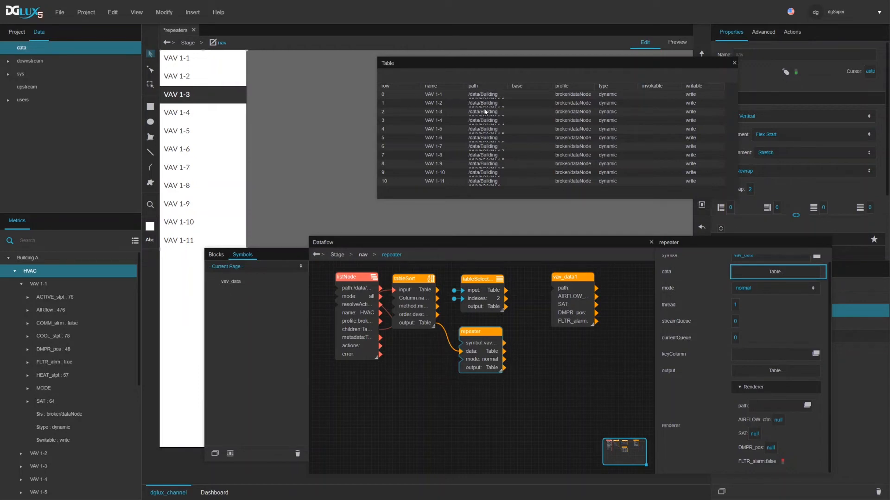
left_click_drag(471, 87, 763, 407)
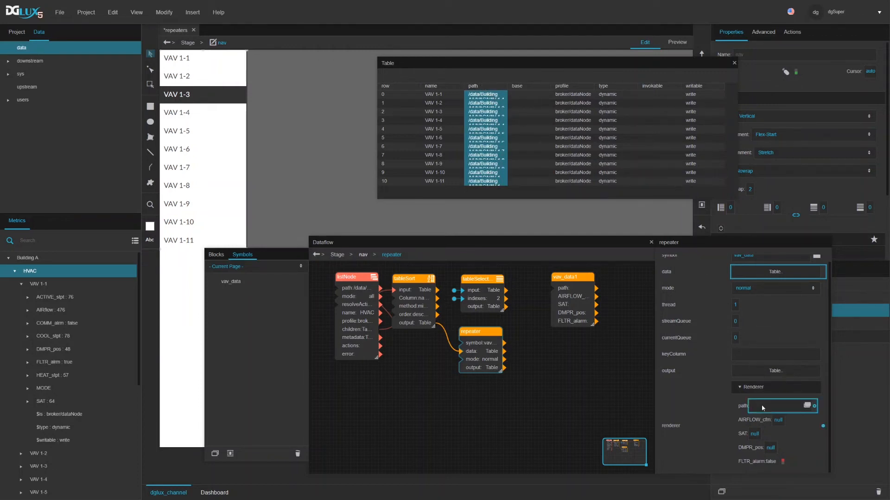
left_click(734, 63)
- Examine the repeater's output table with its path column widened, and compare it with the input data table
left_click(774, 371)
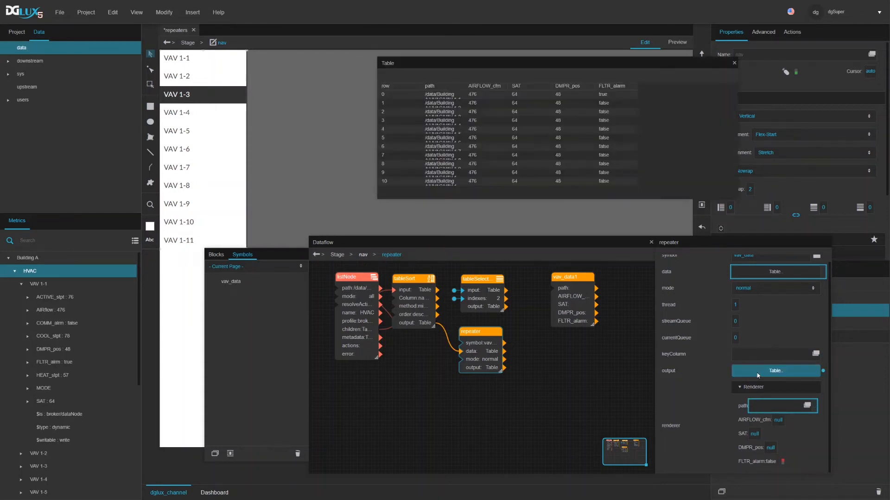
left_click_drag(463, 86, 515, 92)
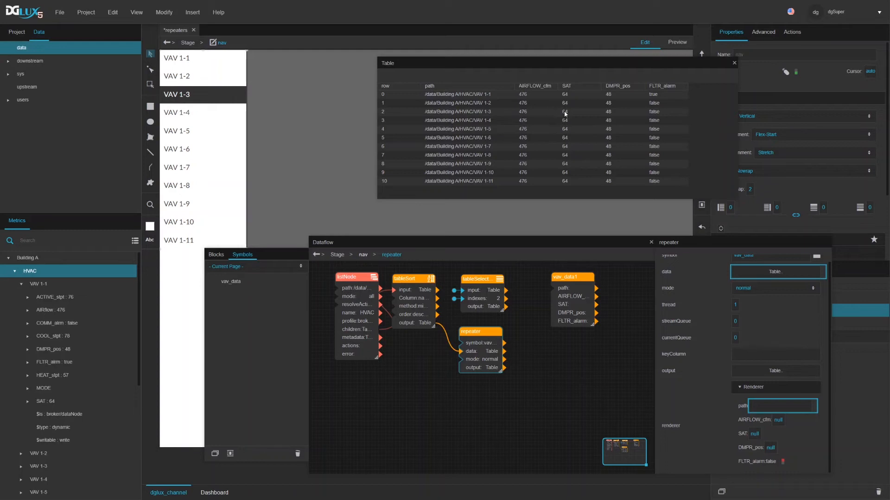
scroll(52, 402, "down", 3)
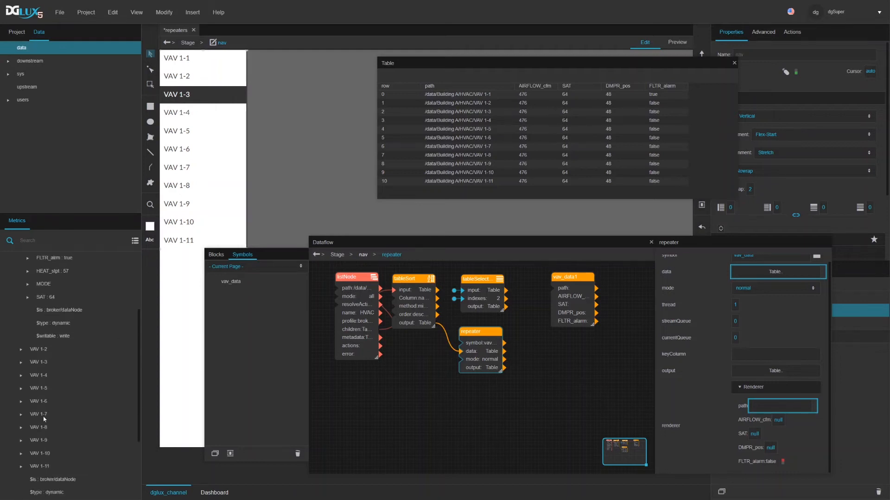
left_click(660, 95)
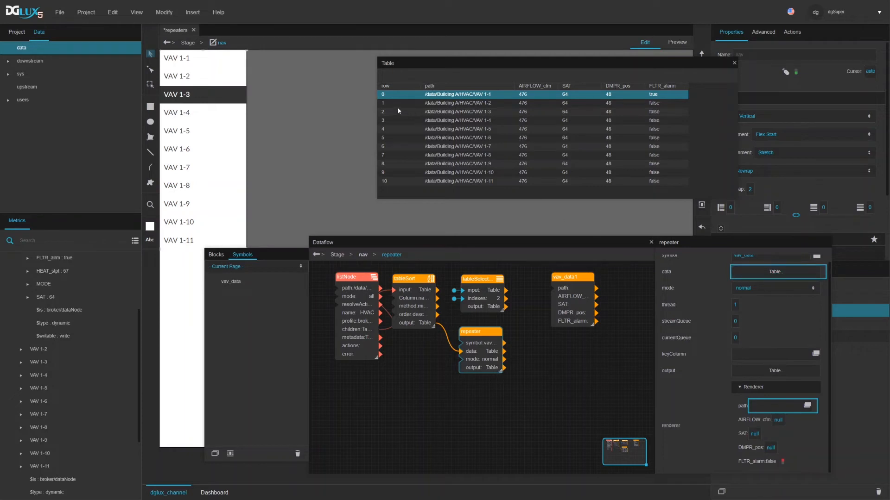
left_click(775, 271)
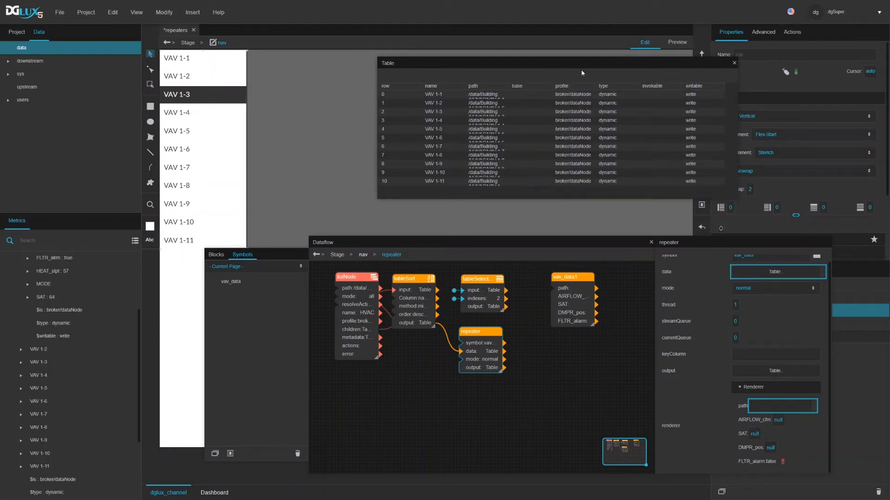
left_click(734, 63)
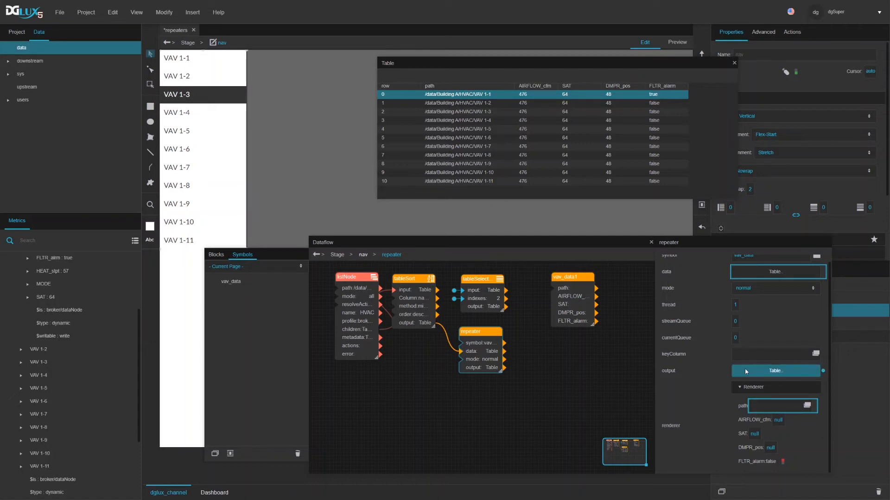
- Add a Join block beside the repeater and connect the repeater's data to input1 and its output to input2
left_click(216, 255)
left_click(259, 271)
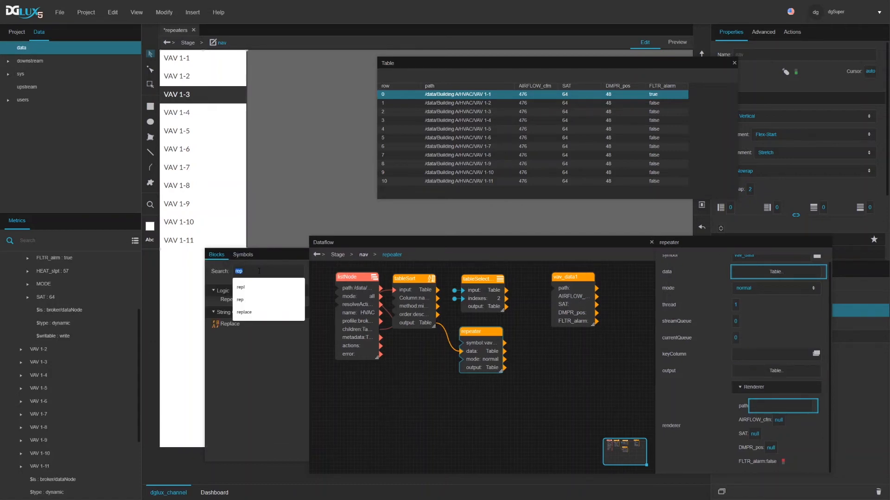
type("joi")
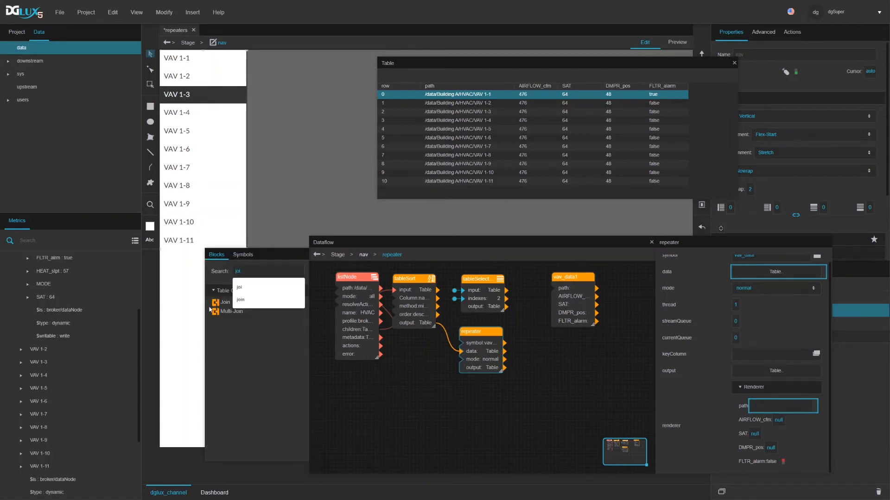
left_click_drag(226, 309, 537, 351)
left_click_drag(482, 328, 500, 348)
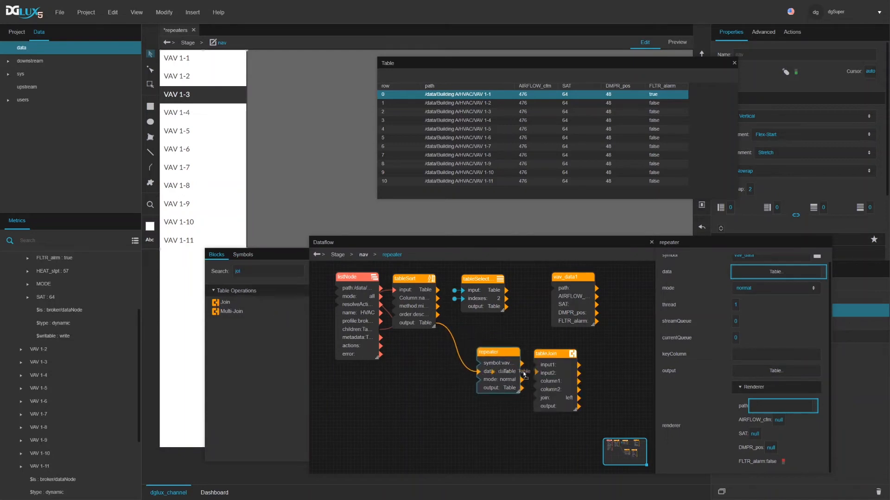
left_click_drag(515, 374, 552, 368)
left_click_drag(512, 392, 546, 378)
- Set both column1 and column2 of the tableJoin block to path
left_click(561, 375)
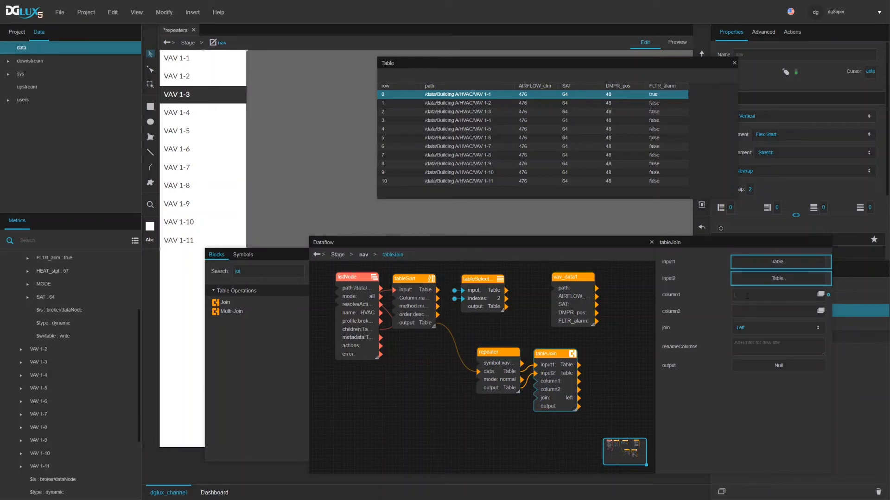
type("path")
left_click(752, 315)
type("path")
- Inspect tableJoin's output table through to its last columns, and close the table window
left_click(507, 383)
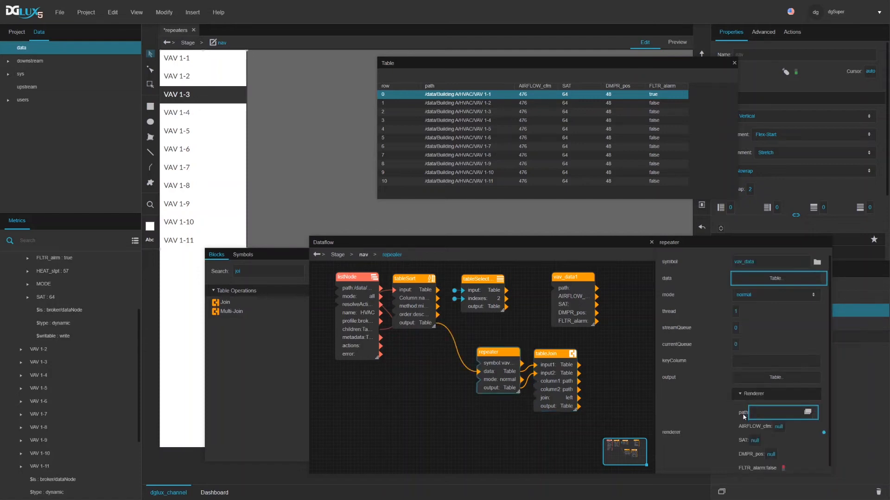
left_click(578, 389)
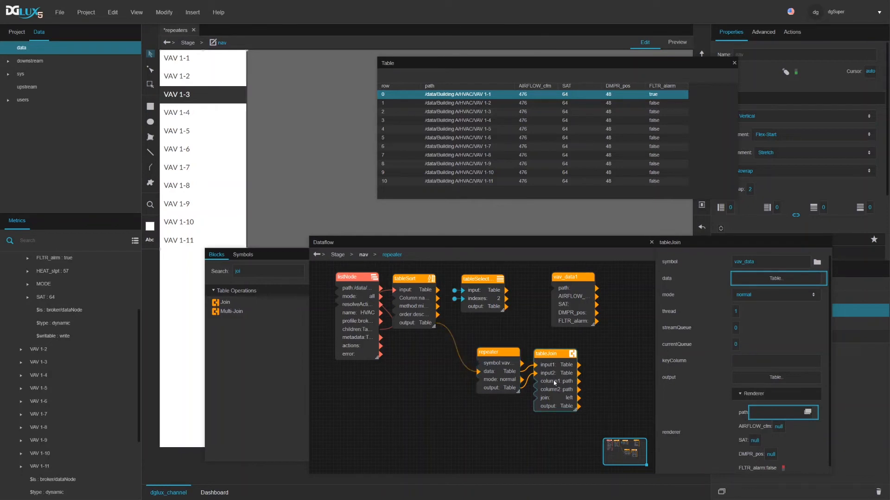
left_click(756, 371)
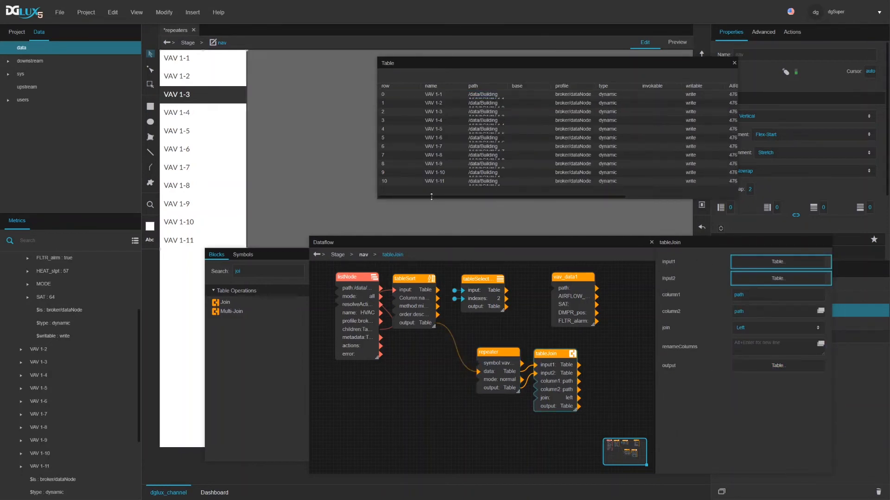
left_click_drag(432, 199, 577, 209)
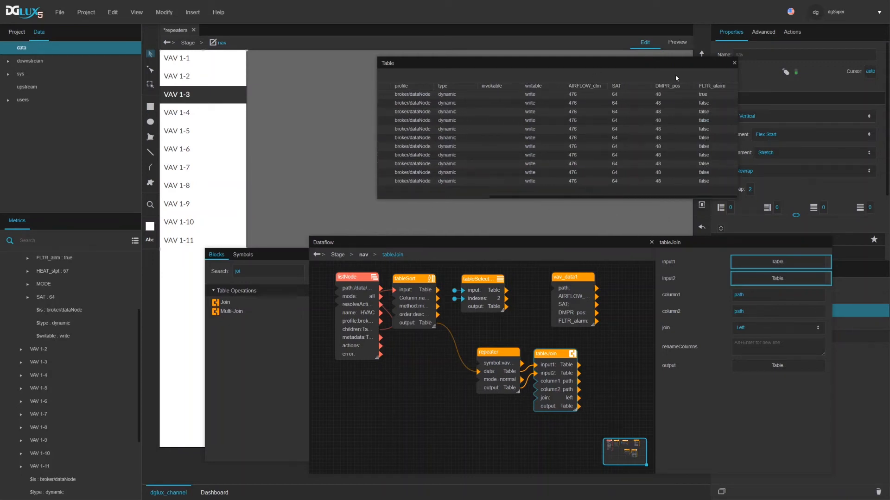
left_click(734, 64)
- Bind tableJoin's output to the nav group's repeater data, and delete the unused vav_data1 block
left_click_drag(589, 243, 375, 239)
scroll(740, 139, "down", 2)
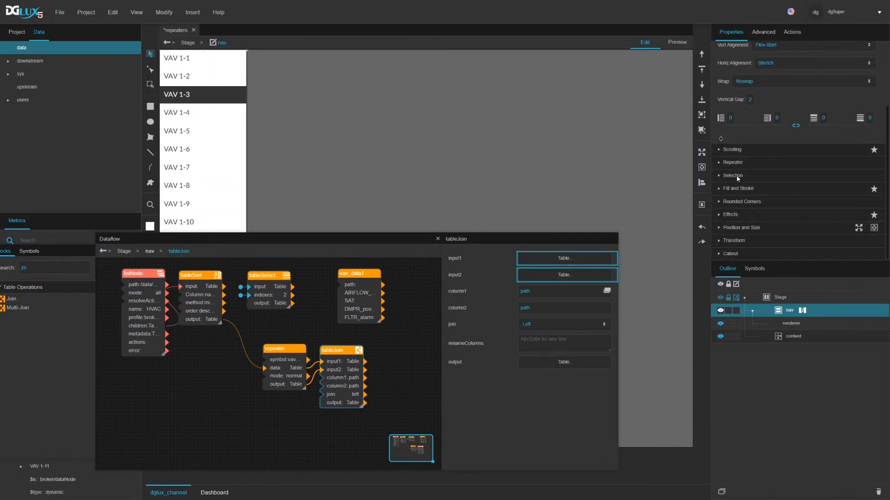
left_click(741, 163)
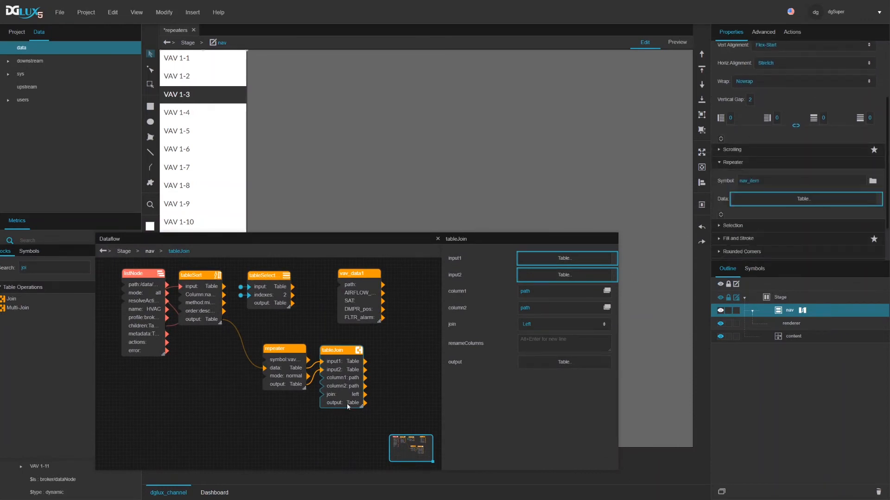
left_click_drag(348, 406, 751, 202)
left_click(357, 296)
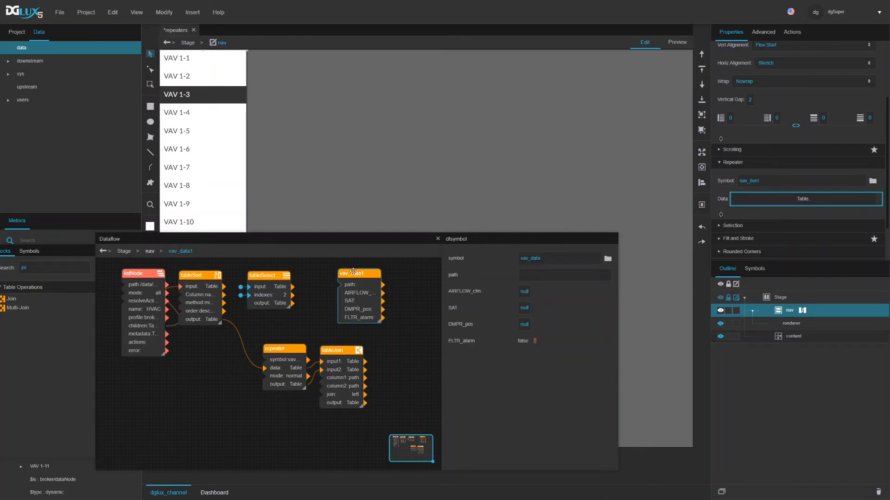
key("Delete")
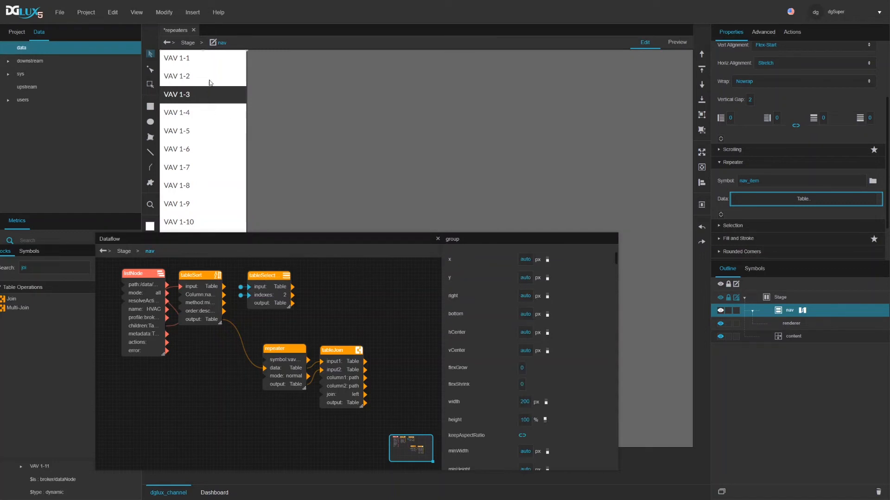
- Open nav's renderer symbol nav_item for editing, close the dataflow window and expand nav_item in the outline
right_click(184, 55)
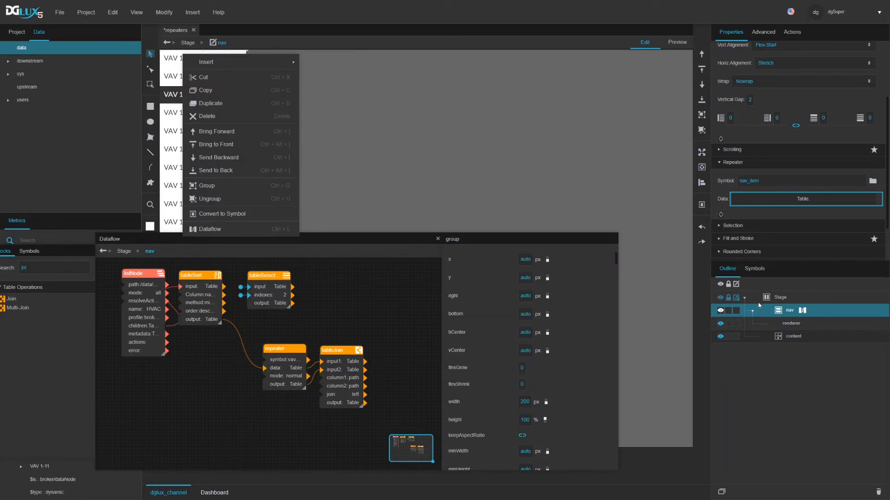
left_click(788, 323)
right_click(791, 324)
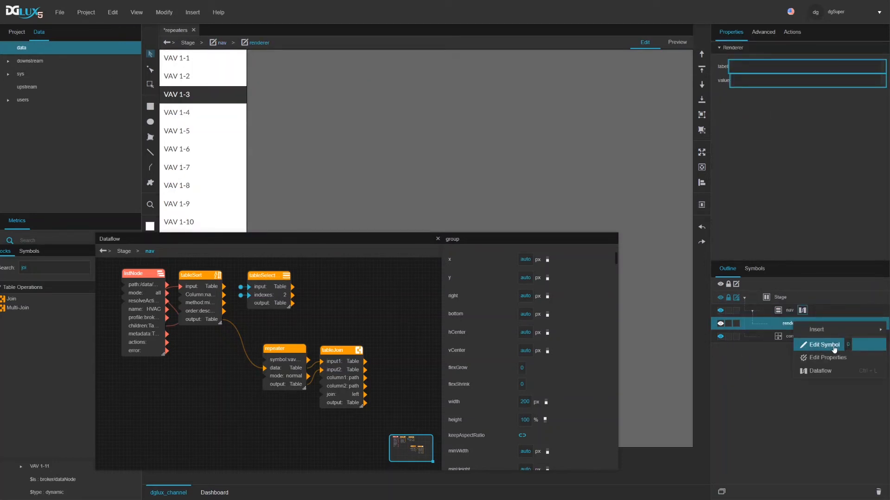
left_click(825, 345)
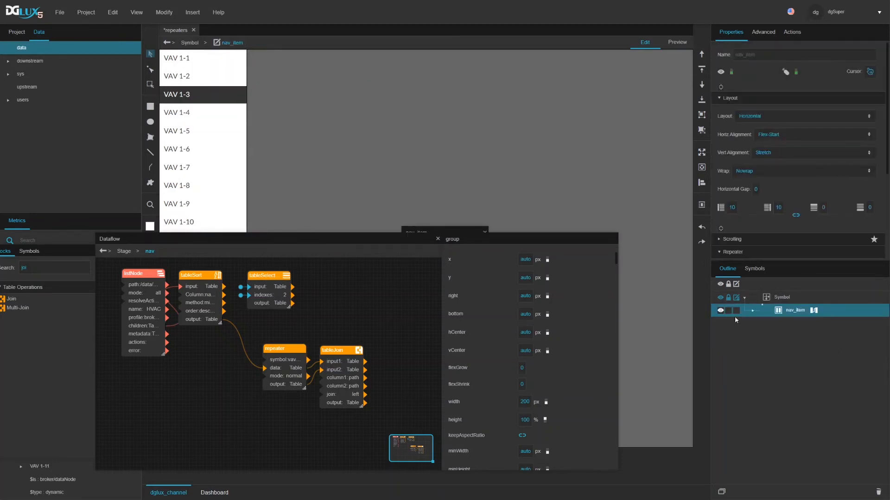
left_click(437, 239)
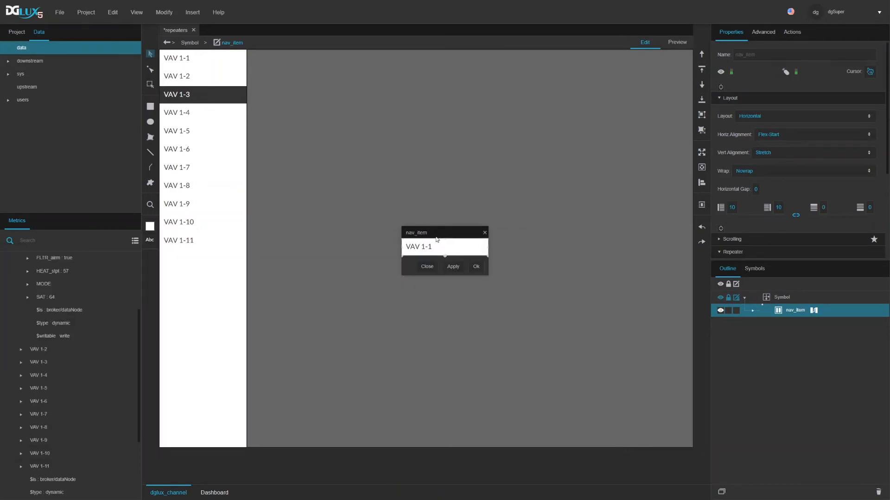
left_click(753, 311)
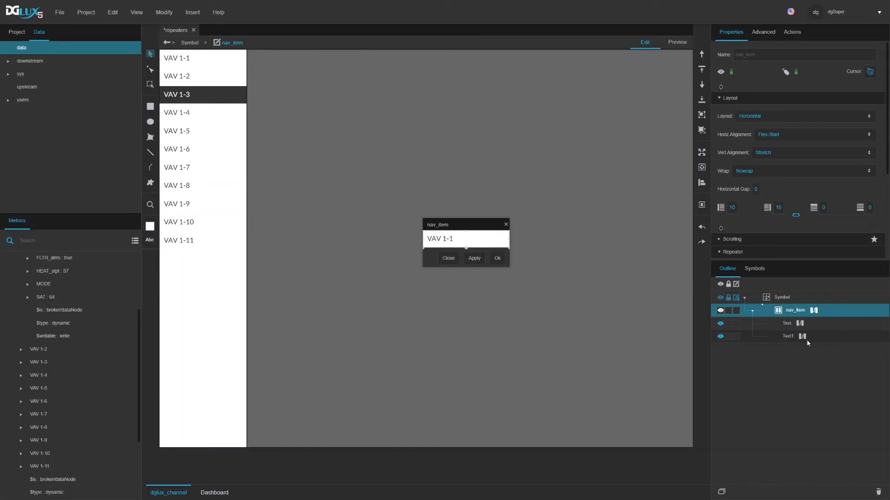
- Draw a small ellipse at the right end of nav_item and set its size to 15 by 15 px
left_click(150, 121)
left_click_drag(492, 236, 498, 243)
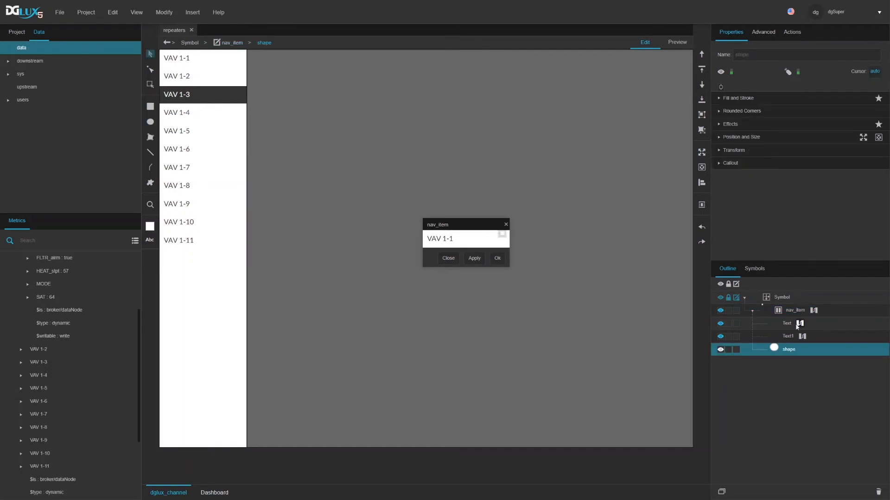
left_click(741, 137)
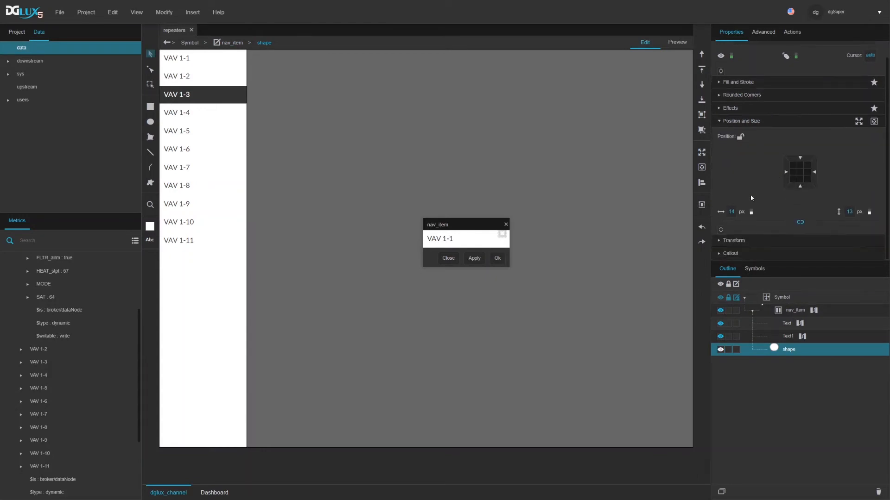
type("15")
key("Tab")
type("1")
key("Return")
- Set the nav_item group's vertical alignment to Center
left_click(786, 312)
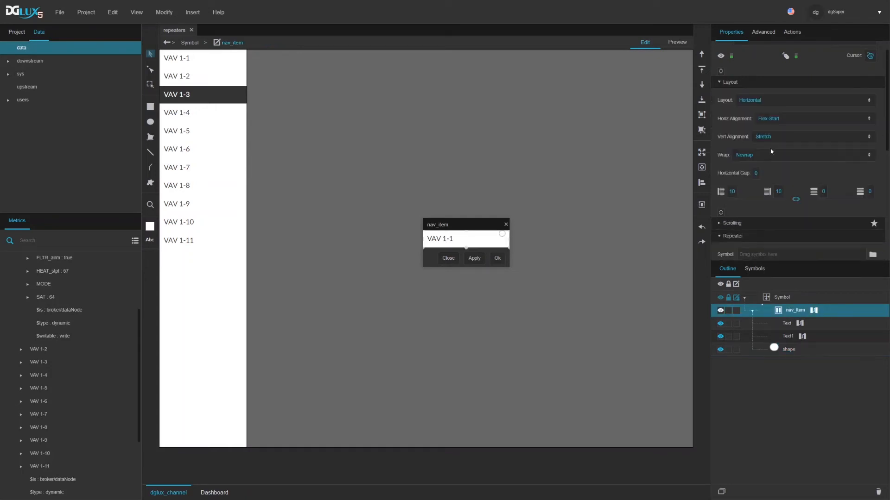
left_click(769, 136)
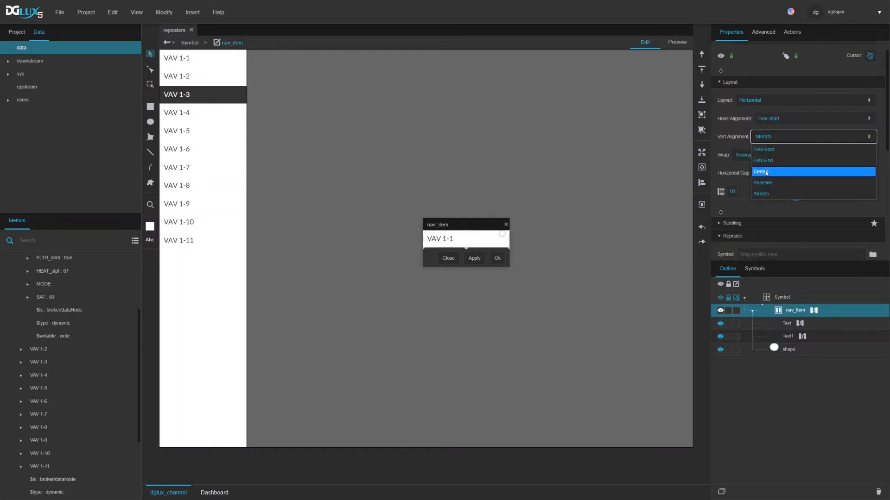
left_click(766, 174)
- Open the symbol parameters of nav_item, examine the value parameter, and close the parameters window
left_click(787, 350)
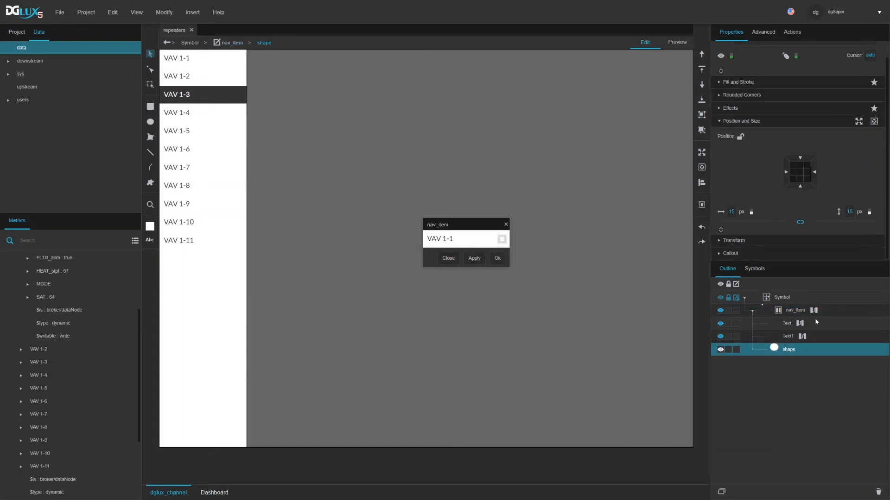
left_click(157, 18)
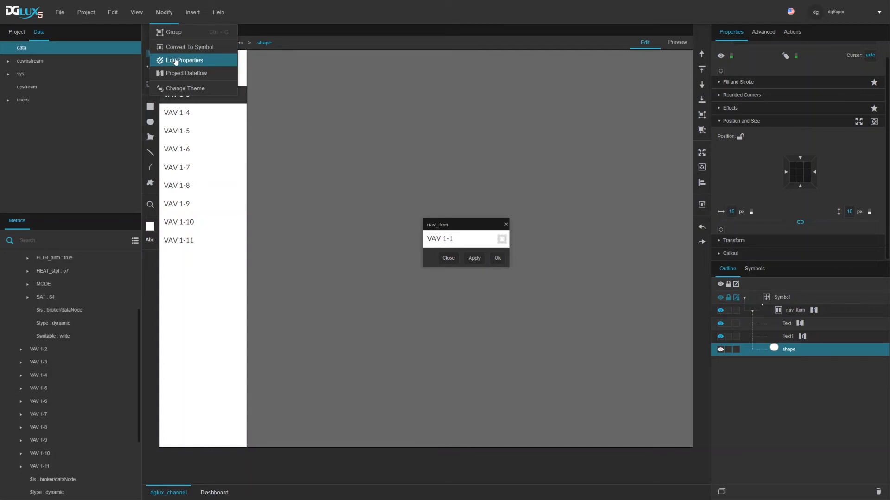
left_click(176, 61)
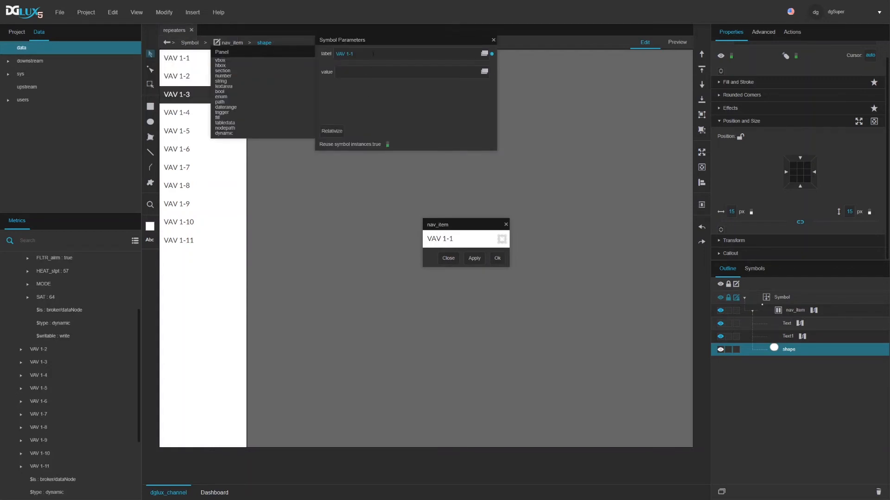
left_click_drag(374, 46, 325, 94)
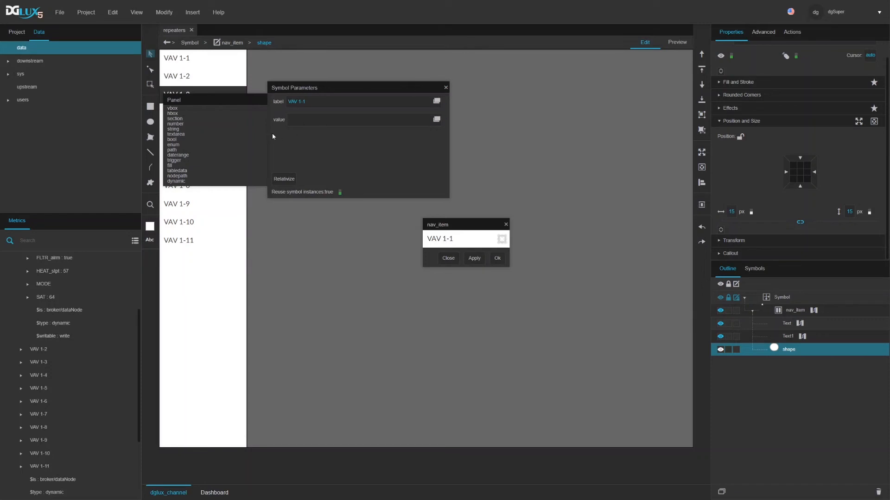
right_click(279, 121)
left_click(288, 124)
left_click(447, 89)
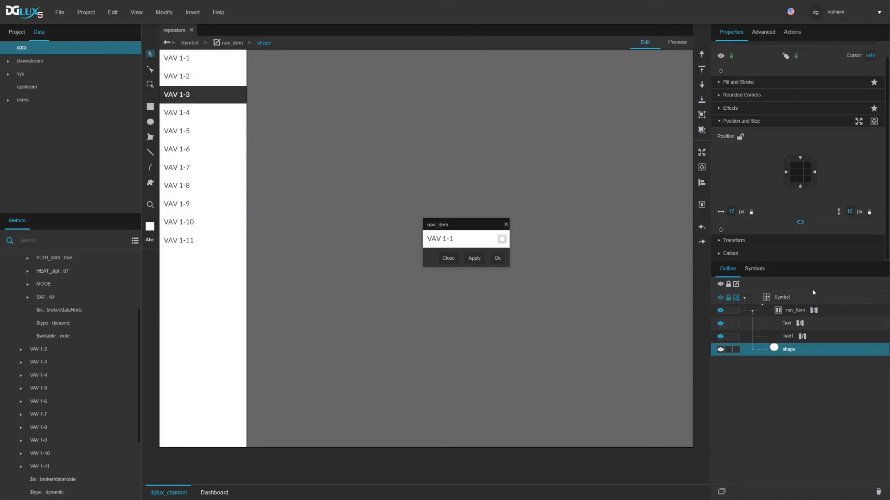
- Open nav_item's dataflow and add a Map to Table block with its input bound to the symbol's value parameter
left_click(814, 311)
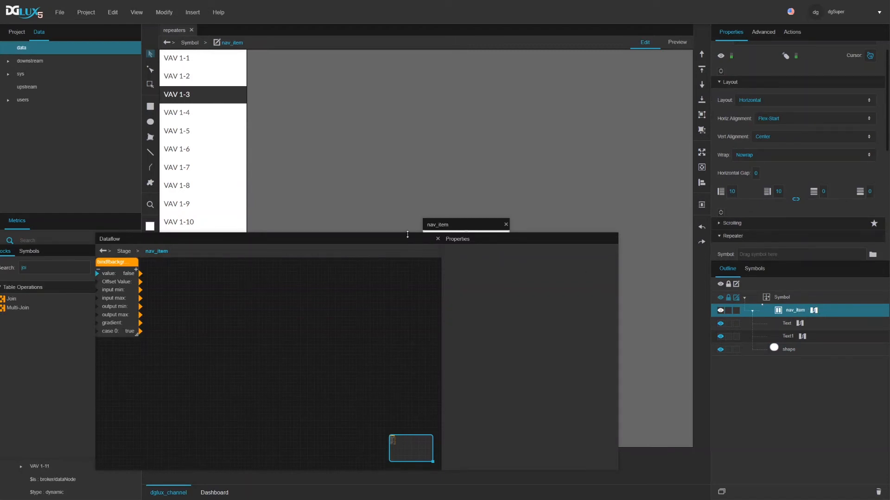
left_click_drag(407, 235, 459, 278)
left_click(101, 309)
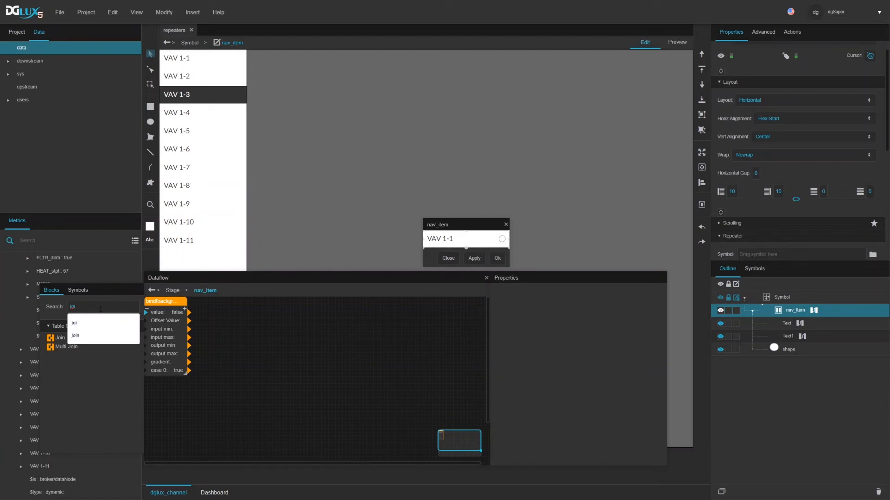
double_click(87, 305)
type("tab")
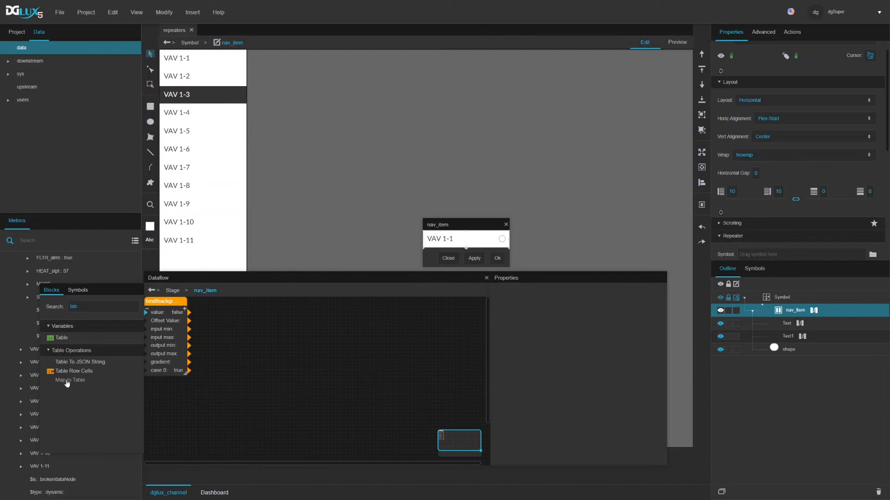
left_click_drag(67, 381, 226, 309)
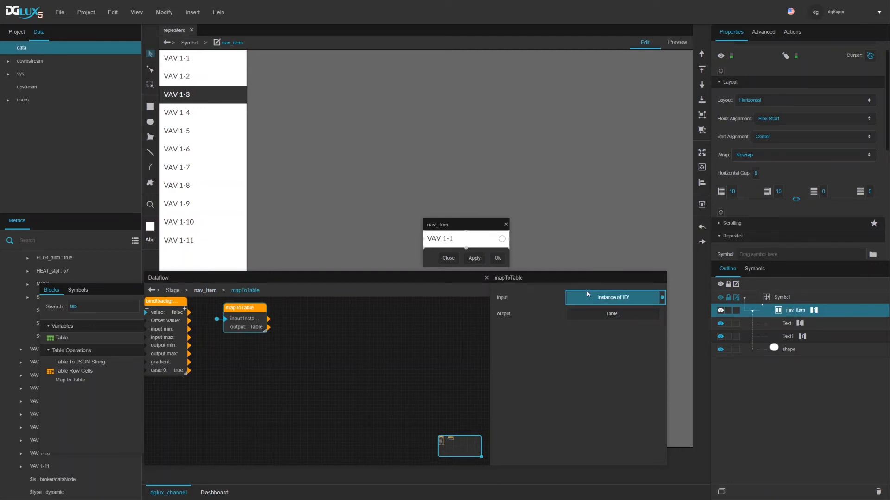
- Bind the indicator shape's fill to the FLTR_alarm cell in mapToTable's output table and open the binding's settings
left_click(620, 315)
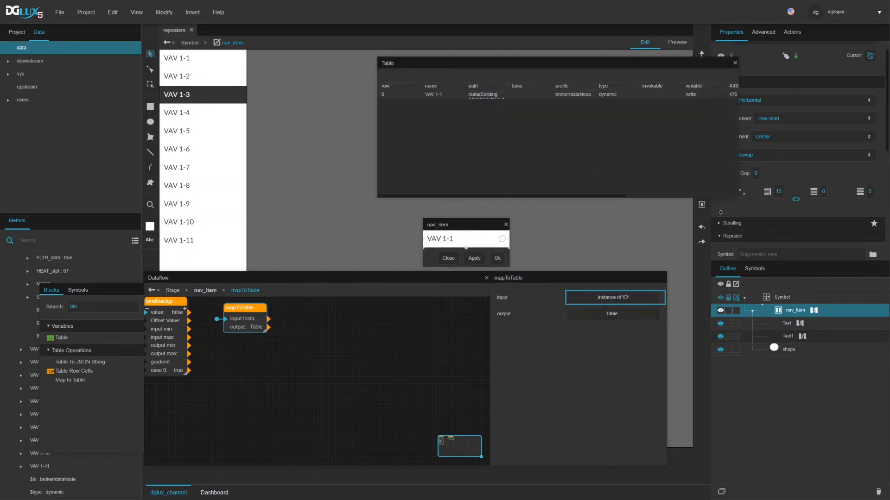
left_click_drag(703, 67, 501, 63)
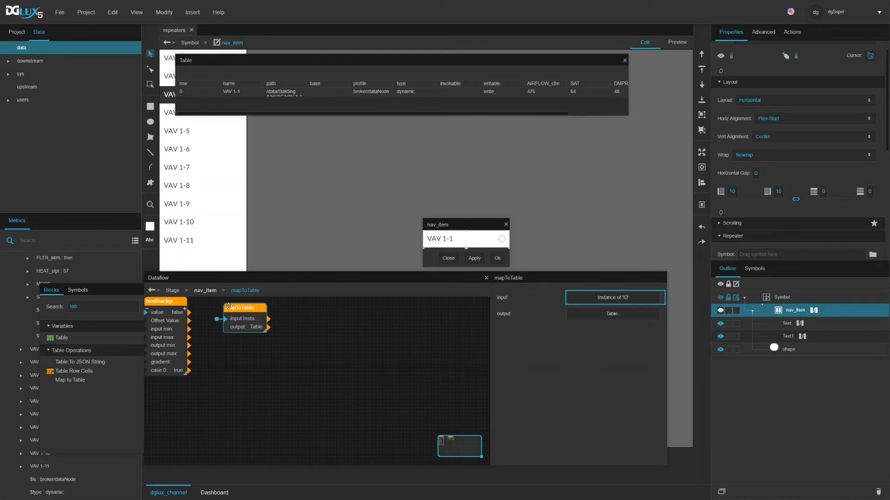
left_click_drag(233, 307, 229, 305)
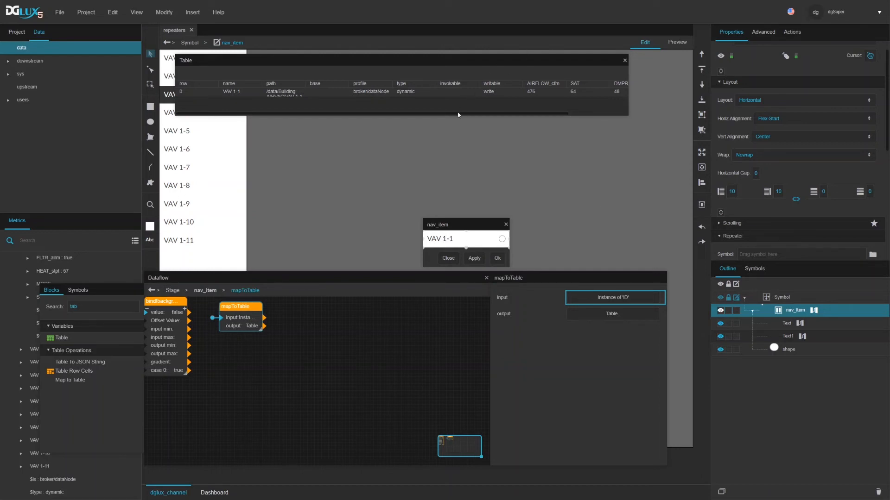
left_click_drag(464, 114, 547, 112)
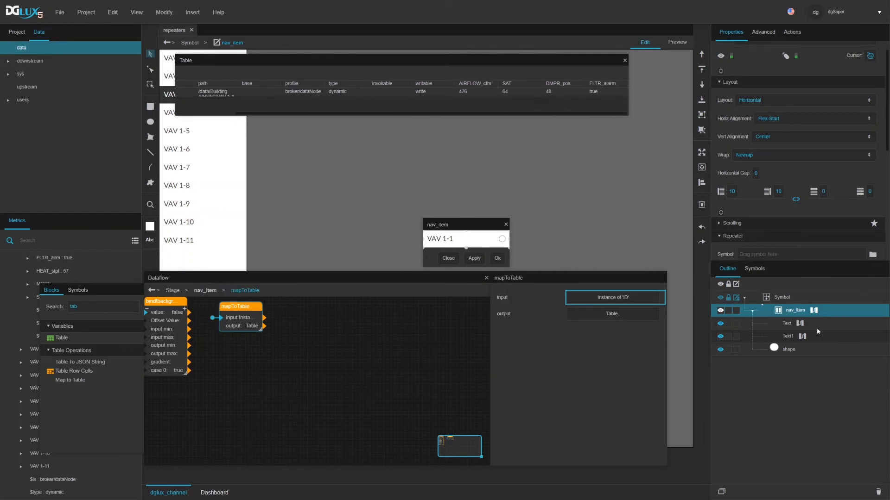
left_click(789, 350)
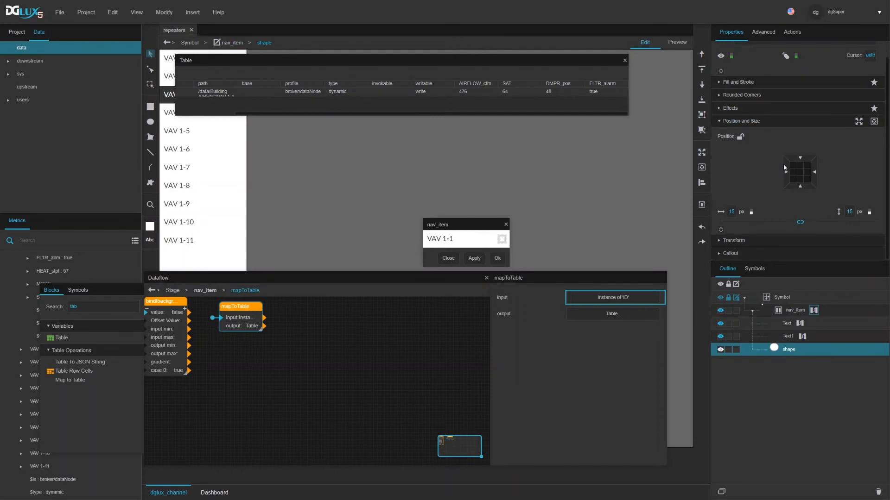
scroll(784, 168, "up", 1)
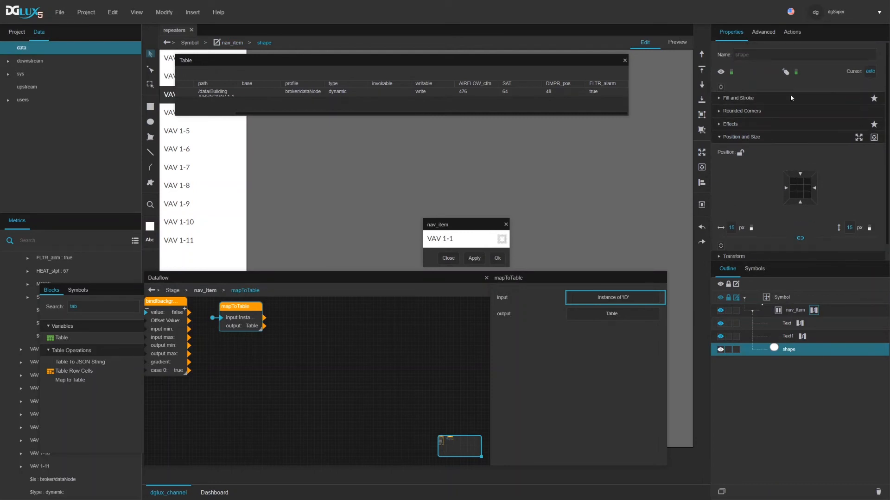
left_click(744, 99)
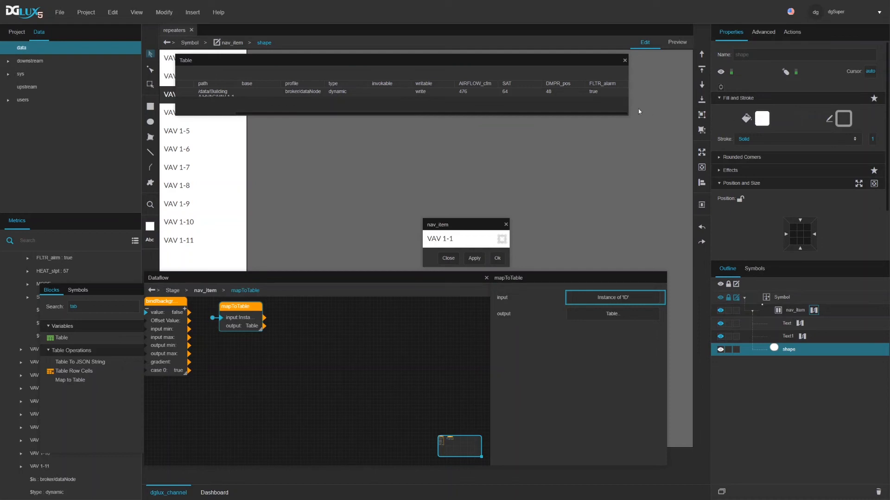
left_click_drag(594, 95, 627, 115)
left_click_drag(698, 106, 762, 119)
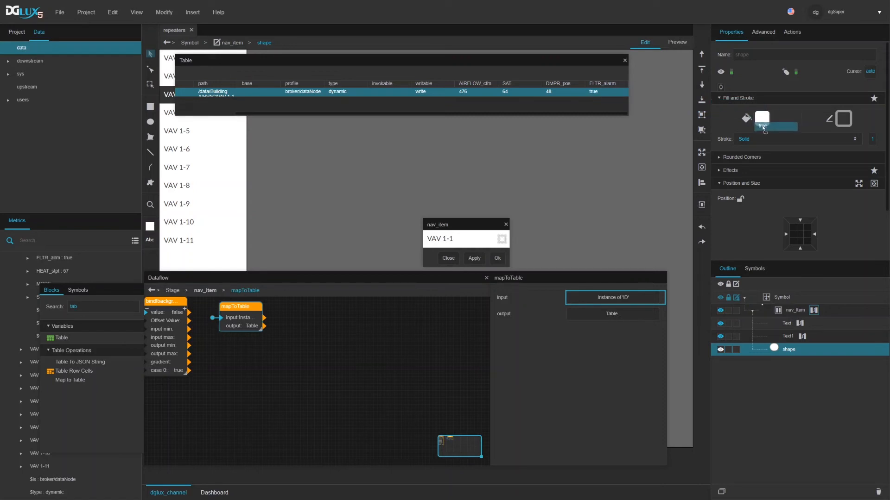
left_click(762, 120)
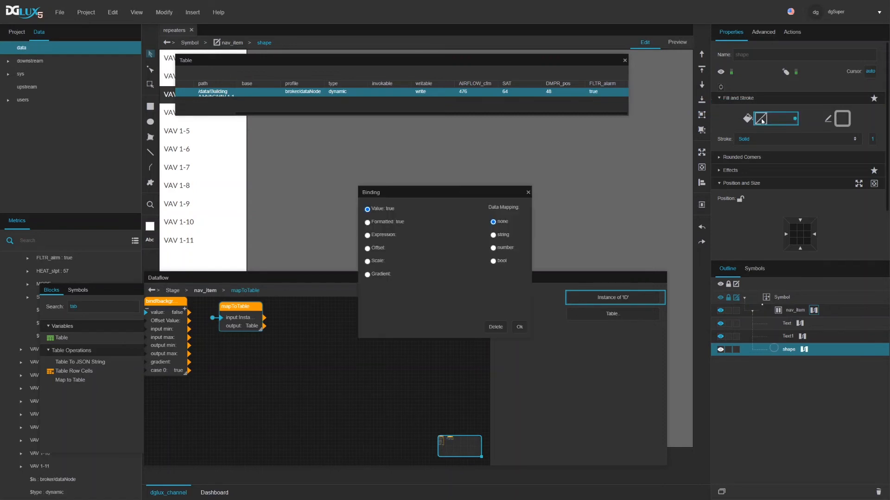
- Map the fill binding as bool, with a solid red fill for true and no fill as the default
left_click(493, 260)
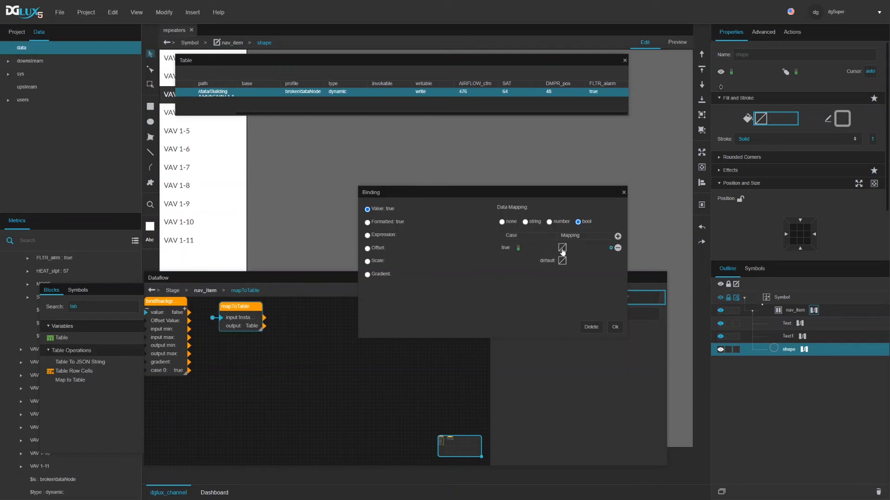
left_click(562, 250)
left_click(639, 267)
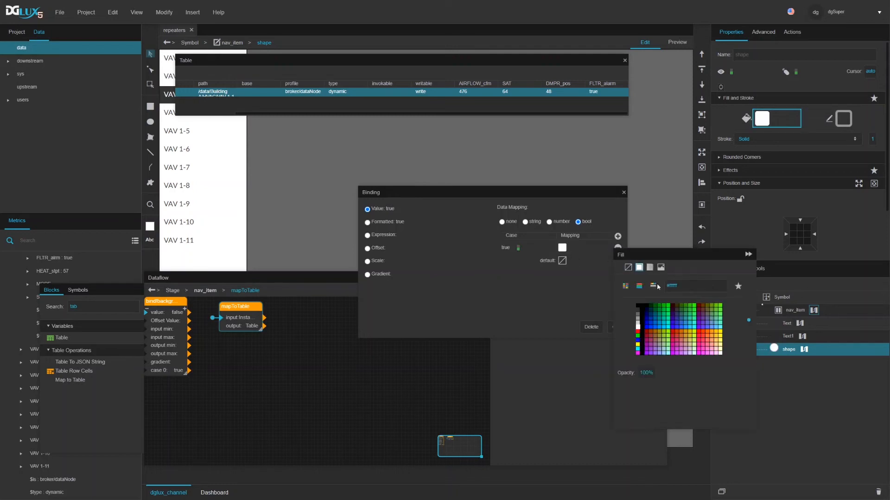
left_click(702, 336)
left_click(562, 261)
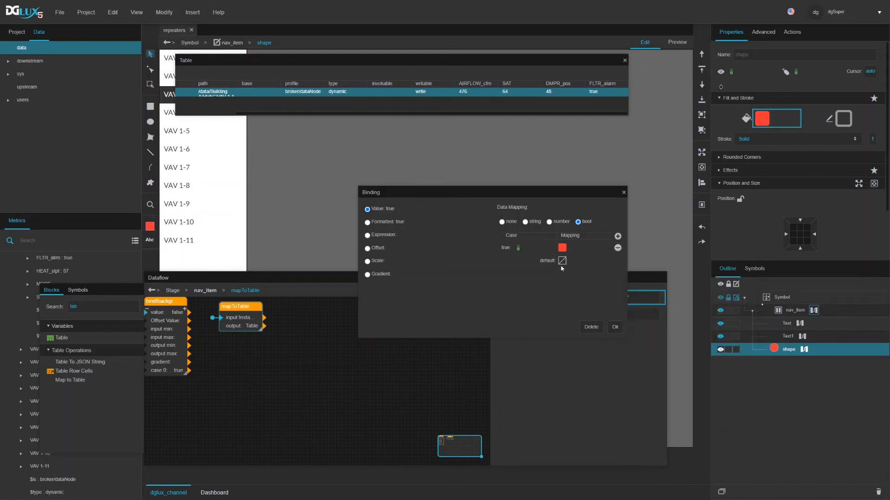
left_click(618, 329)
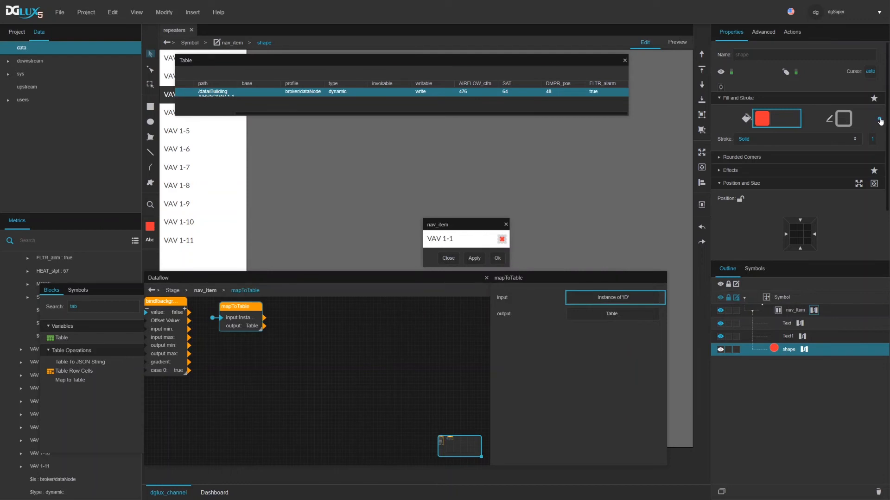
- Remove the indicator shape's outline by resetting its stroke color, setting the stroke to None and its width to 0
left_click(880, 119)
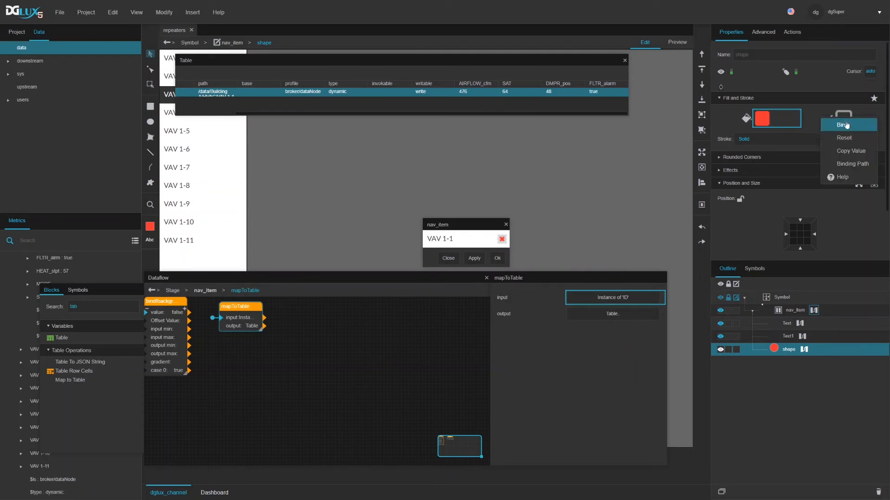
left_click(850, 136)
left_click(742, 141)
left_click(751, 152)
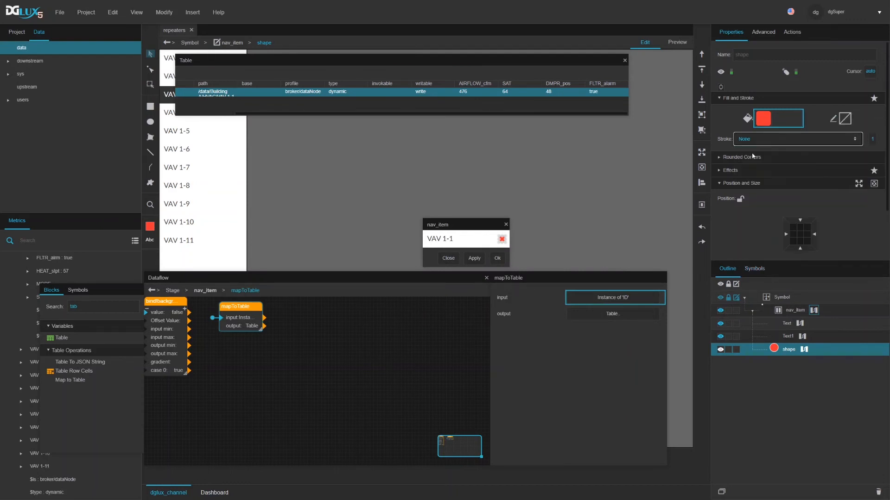
left_click(873, 139)
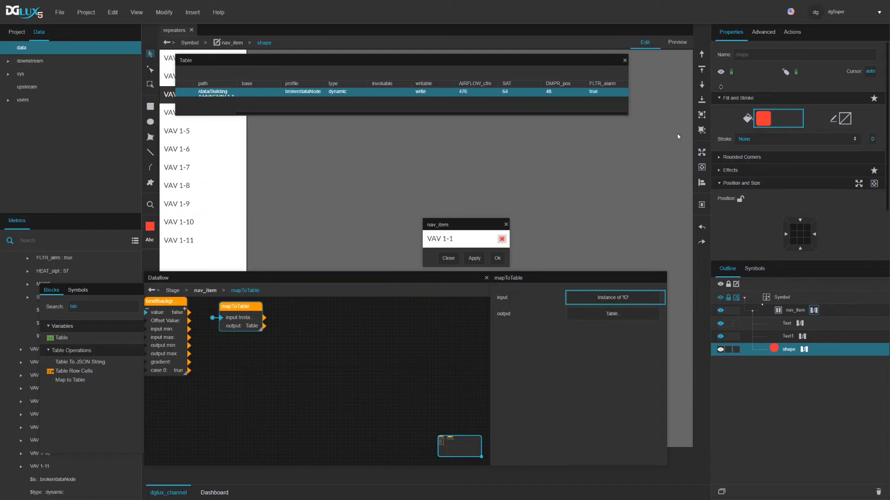
- Apply the nav_item symbol changes and close the output table, the dataflow window and the symbol editor
left_click(624, 60)
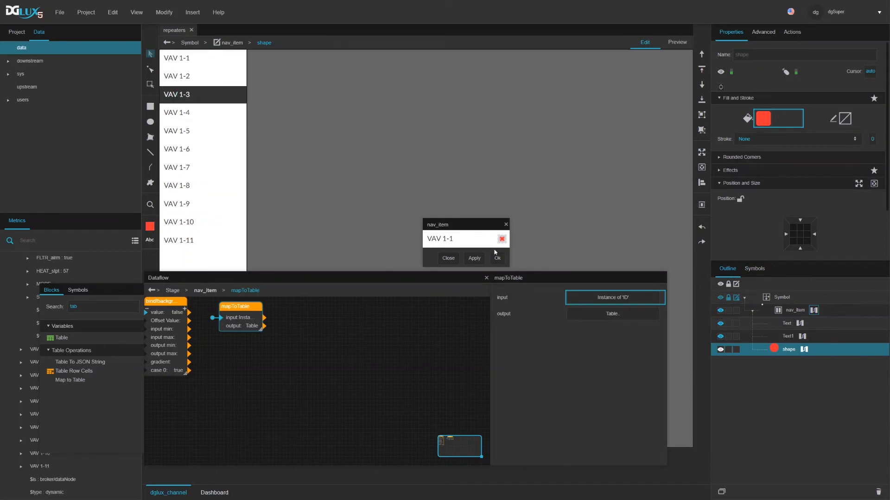
left_click(474, 258)
left_click(486, 277)
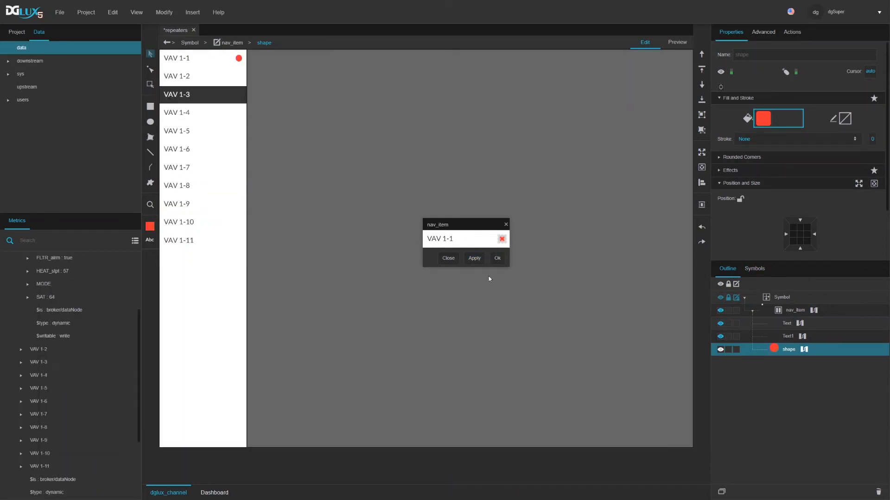
left_click(505, 224)
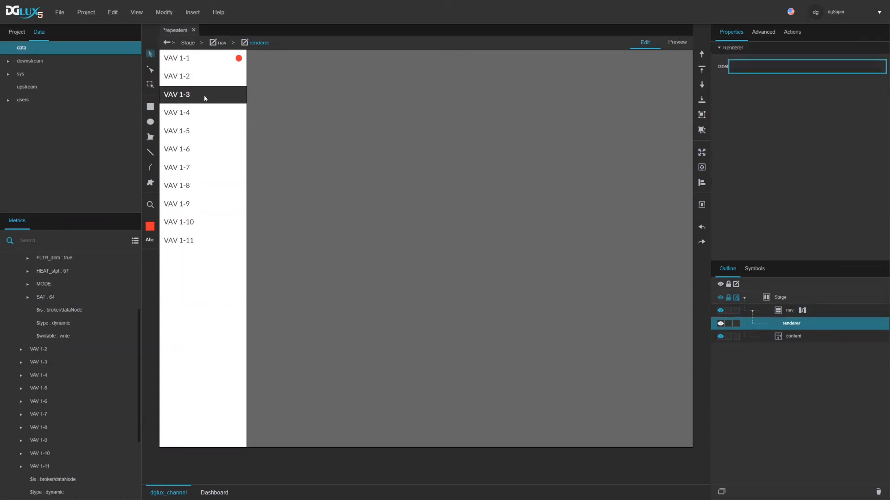
scroll(53, 295, "up", 3)
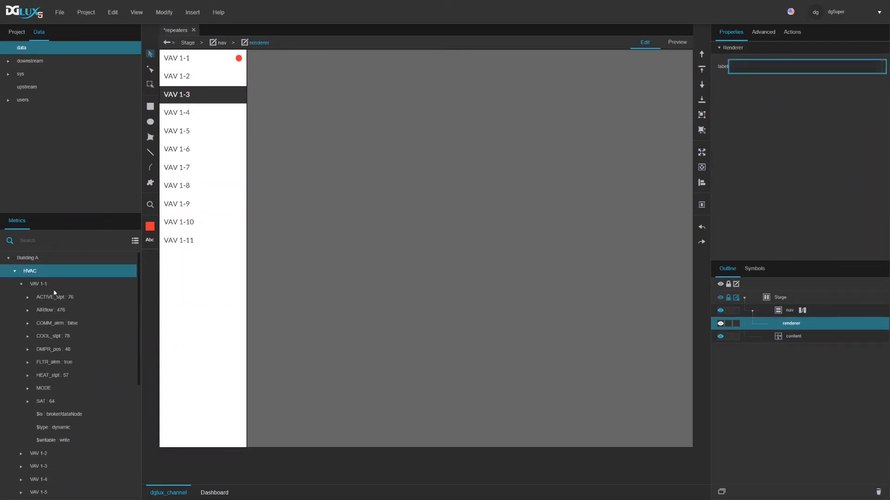
left_click(53, 364)
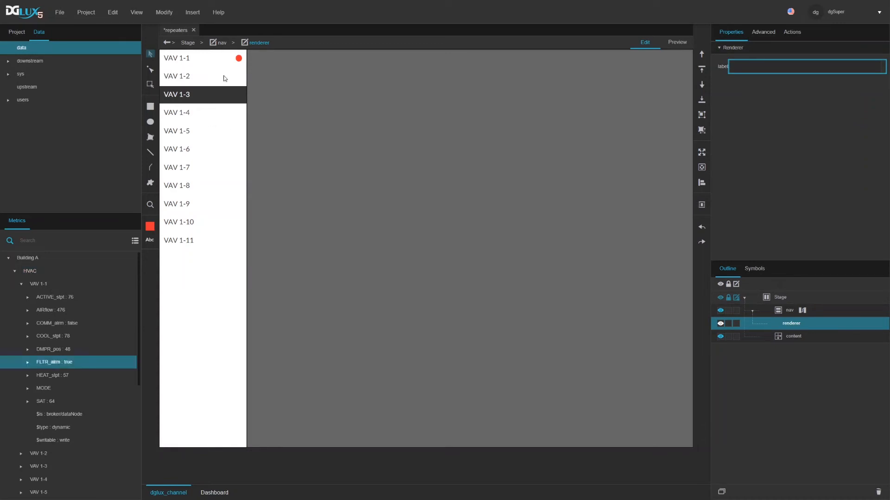
scroll(123, 339, "down", 3)
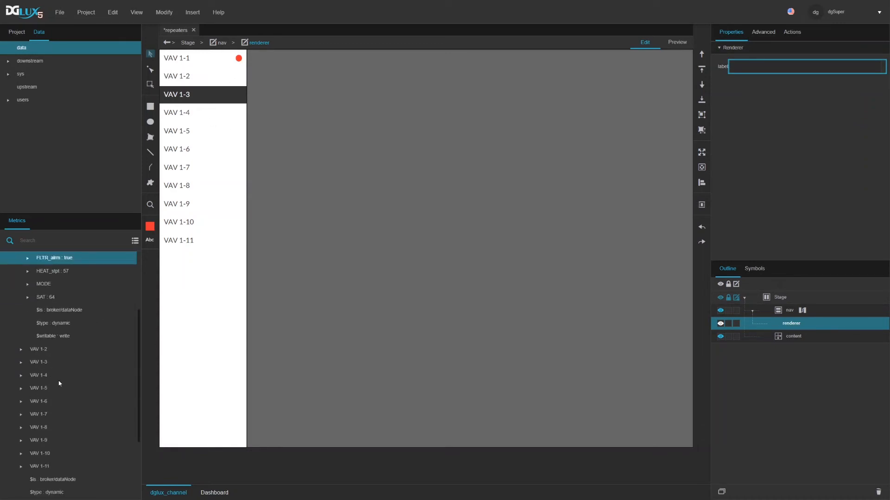
left_click(22, 416)
scroll(68, 422, "down", 2)
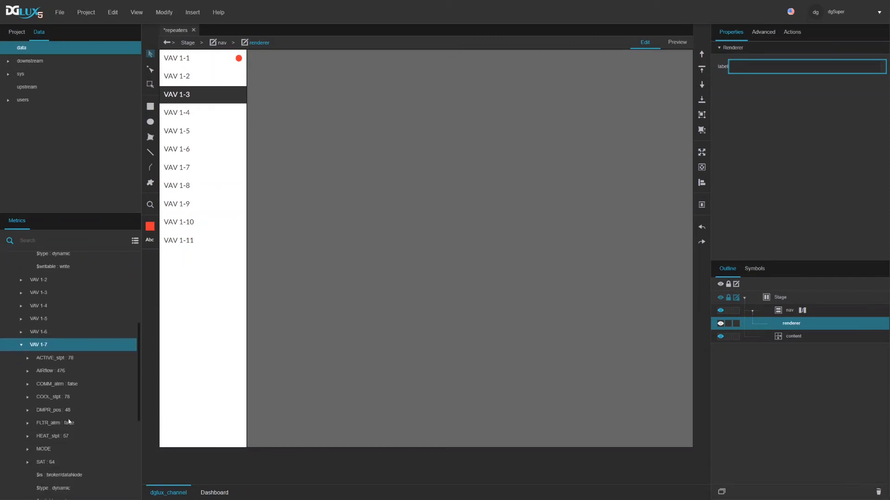
left_click(46, 424)
right_click(46, 424)
mouse_move(69, 403)
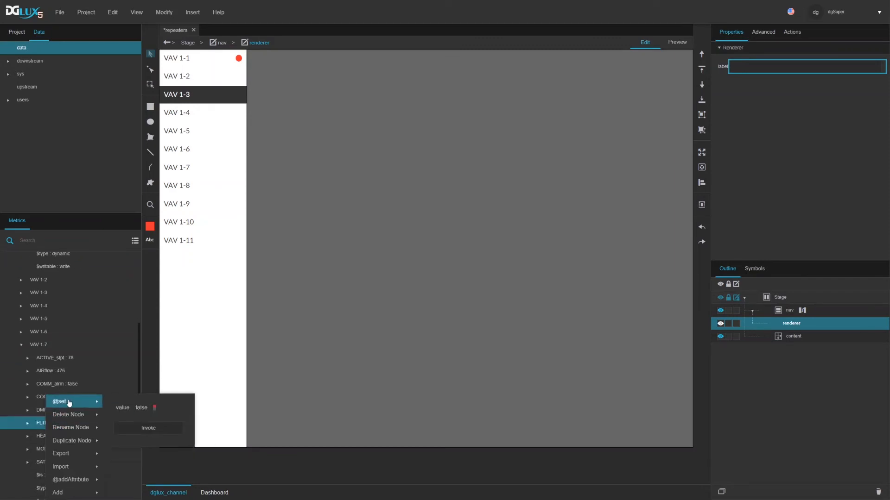
left_click(140, 408)
left_click(148, 429)
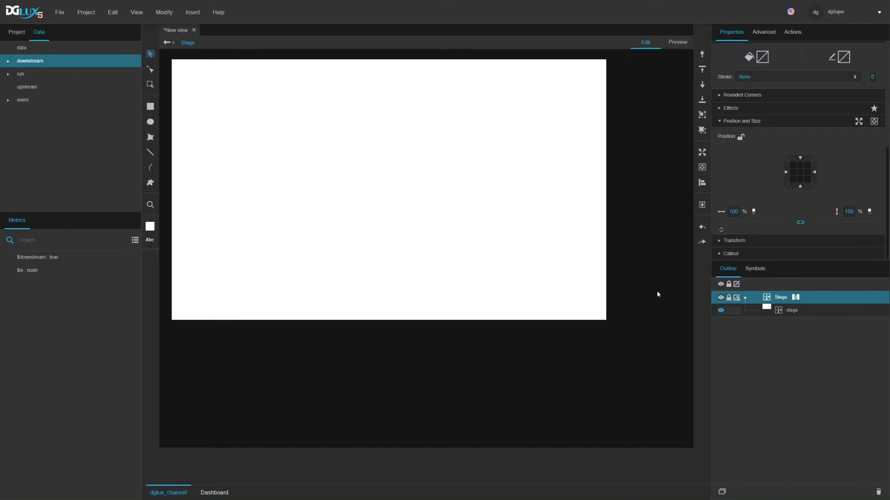
- Open the root Stage's dataflow, select the script block and display its data table
left_click(786, 311)
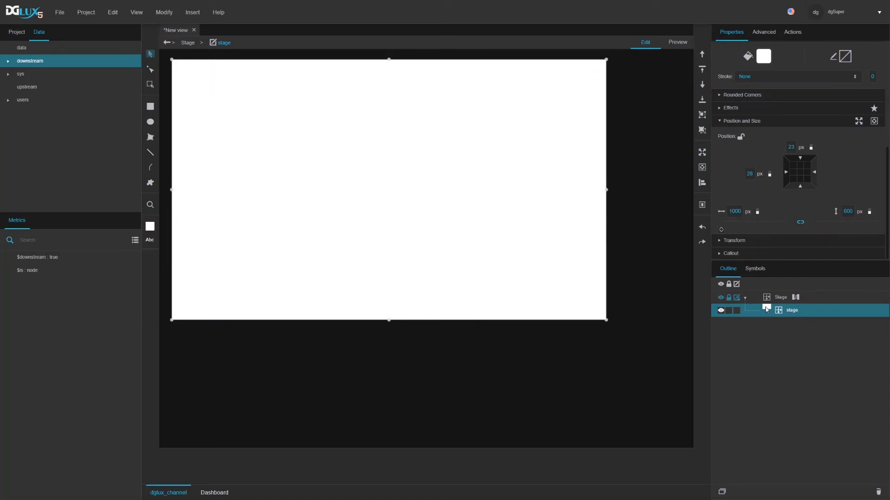
left_click(781, 299)
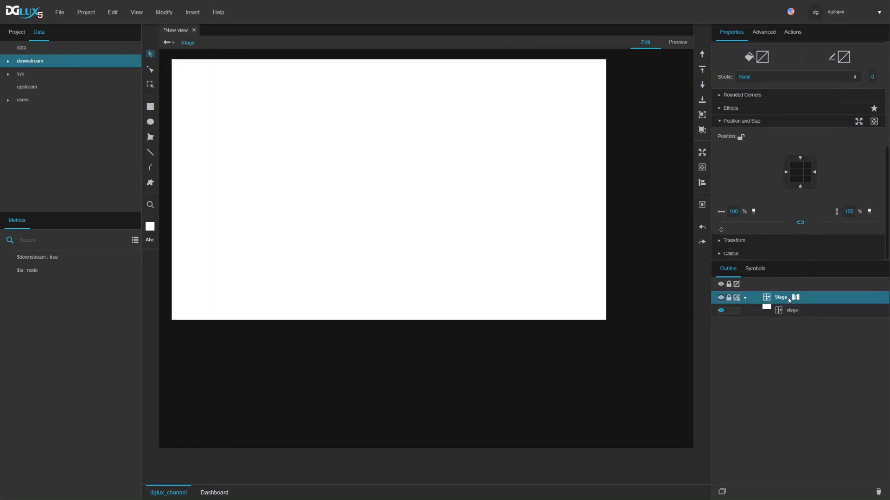
left_click(795, 297)
left_click(220, 303)
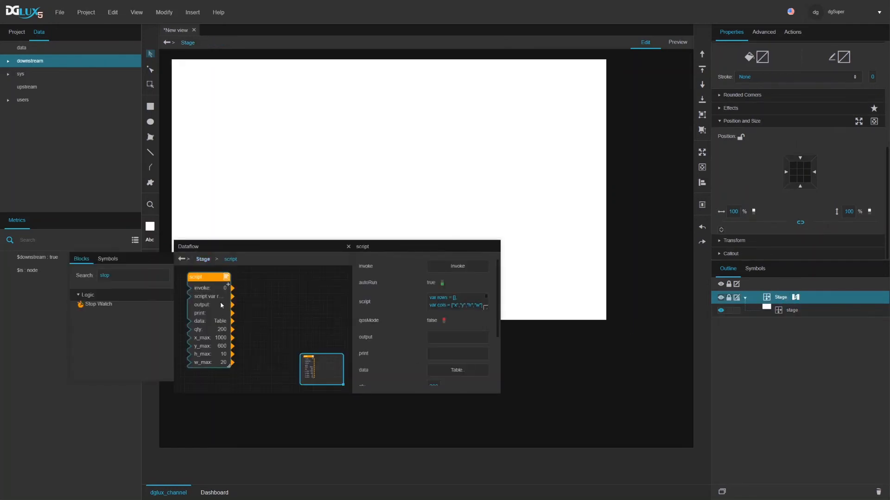
left_click(455, 369)
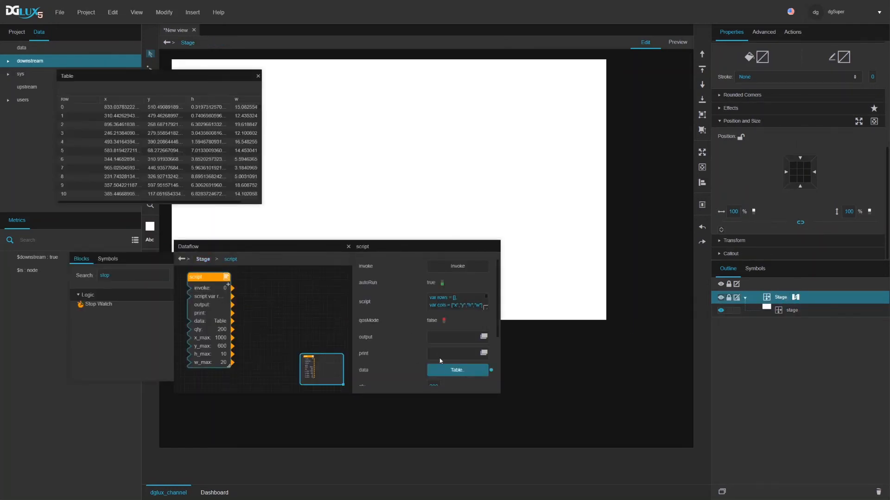
- Enlarge the table and dataflow windows and examine the script's size parameters and the rows of its data table
left_click_drag(253, 196, 351, 233)
scroll(424, 319, "down", 1)
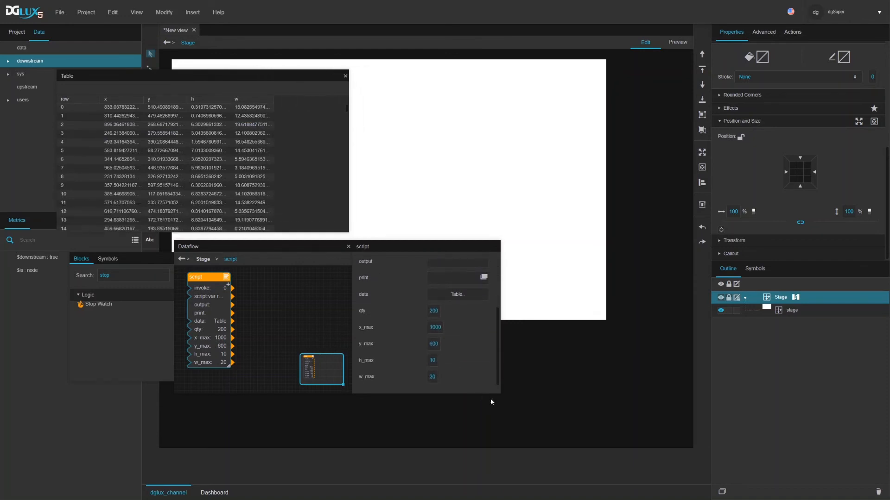
left_click_drag(499, 393, 507, 431)
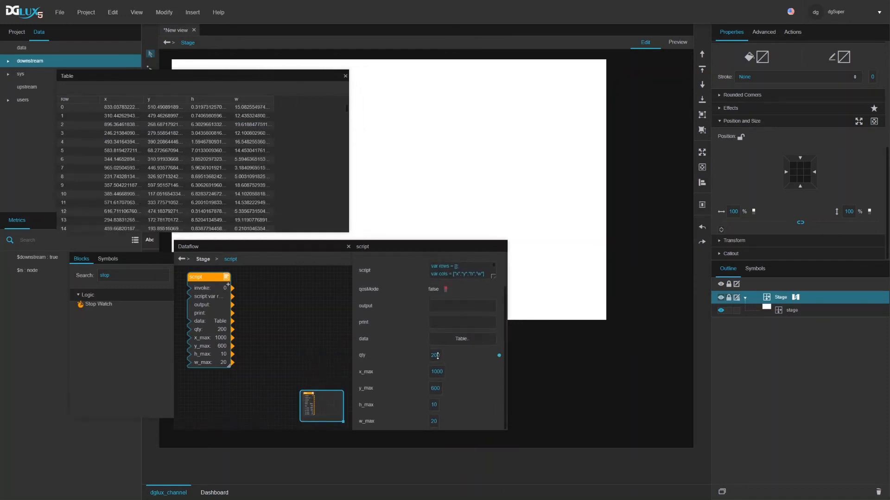
left_click(436, 355)
left_click(287, 155)
scroll(287, 155, "down", 15)
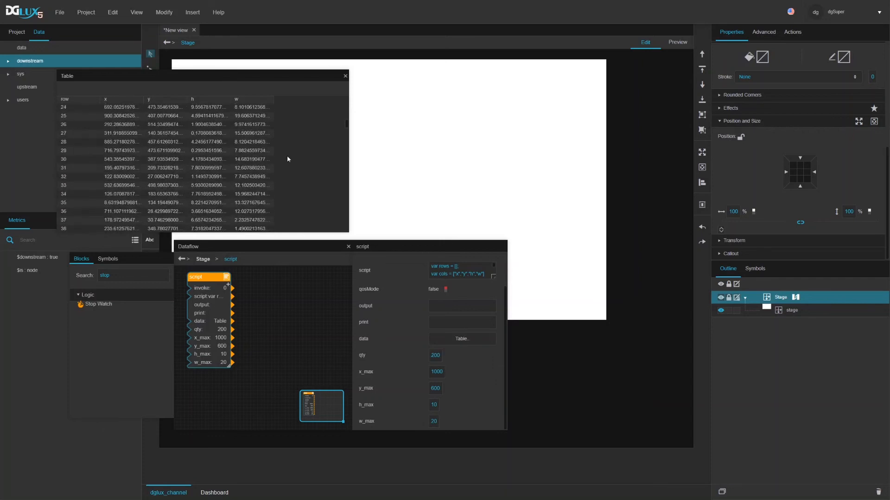
scroll(260, 152, "down", 6)
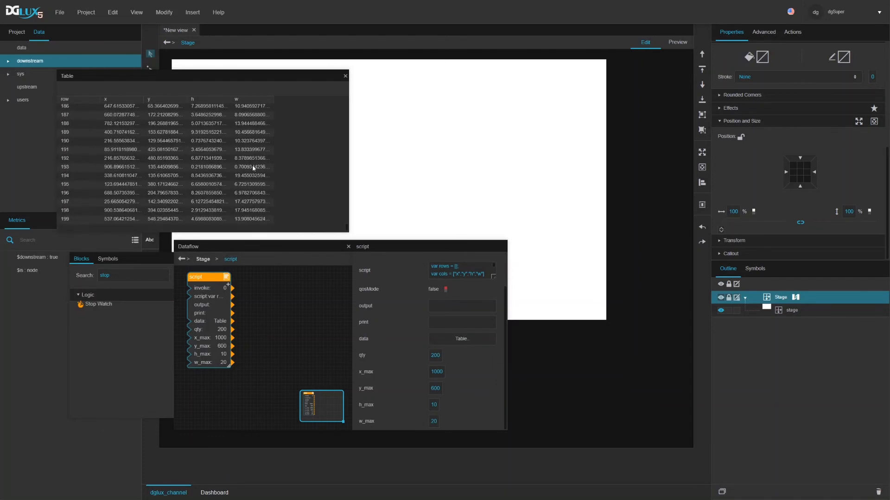
scroll(258, 167, "up", 20)
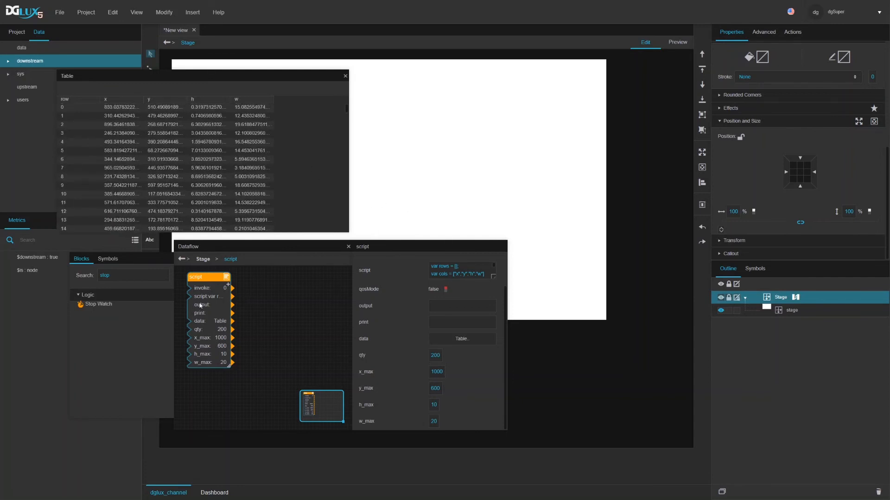
- Invoke the script repeatedly to regenerate the random x, y, h and w values, and close the table
scroll(464, 296, "up", 1)
left_click(466, 266)
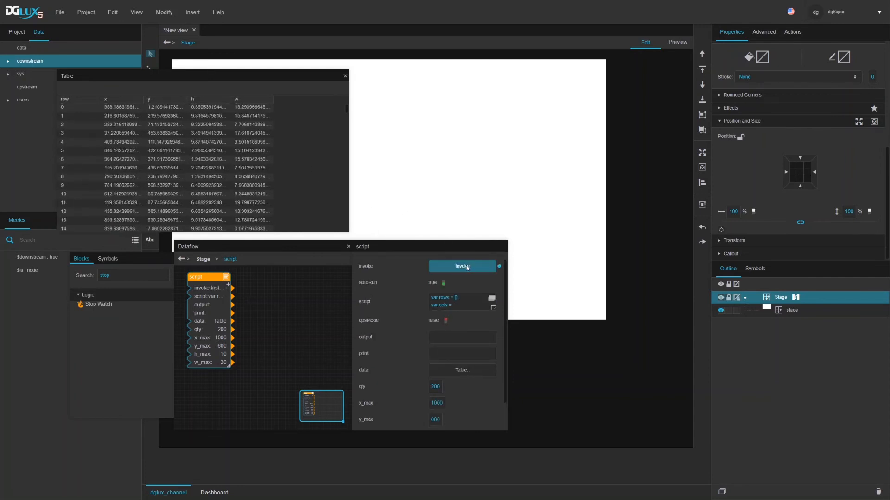
left_click(467, 268)
left_click(467, 268)
left_click(467, 267)
left_click(466, 268)
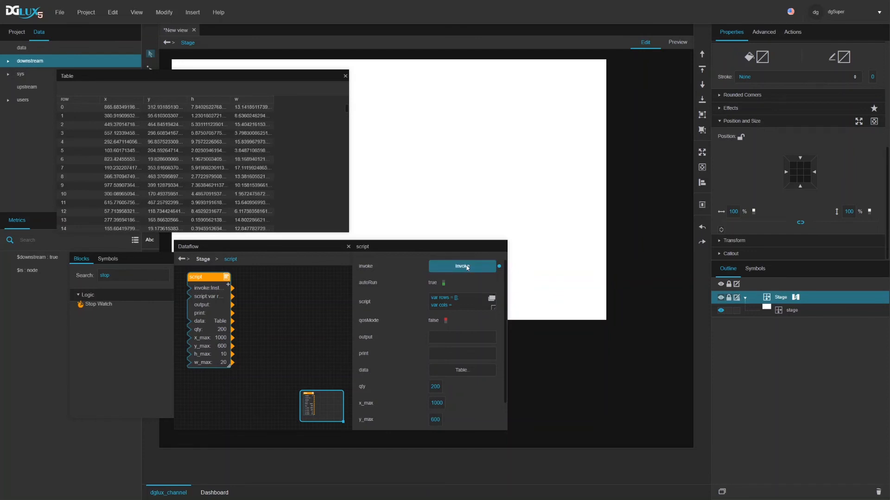
left_click(467, 268)
left_click(466, 268)
left_click(467, 268)
left_click(467, 268)
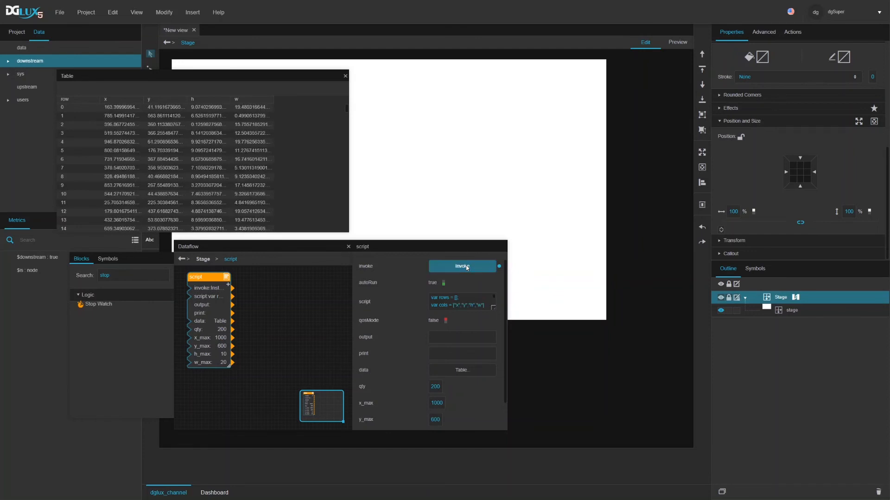
left_click(465, 267)
left_click(459, 267)
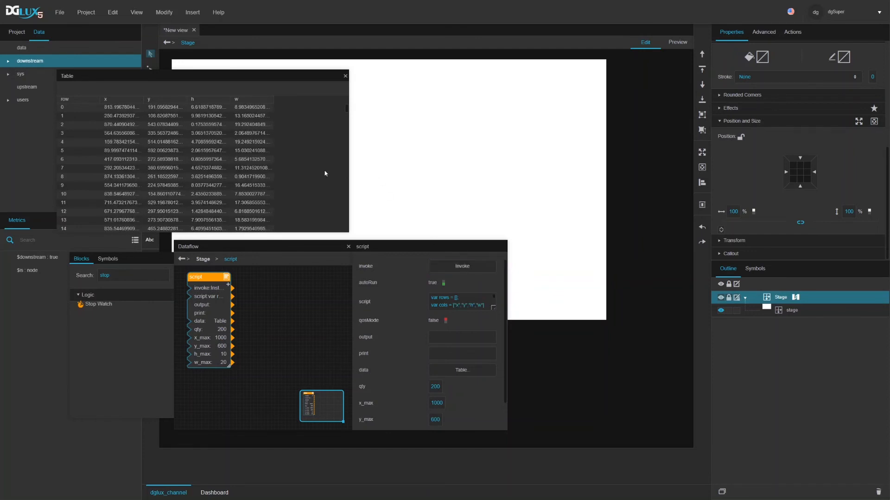
left_click(345, 76)
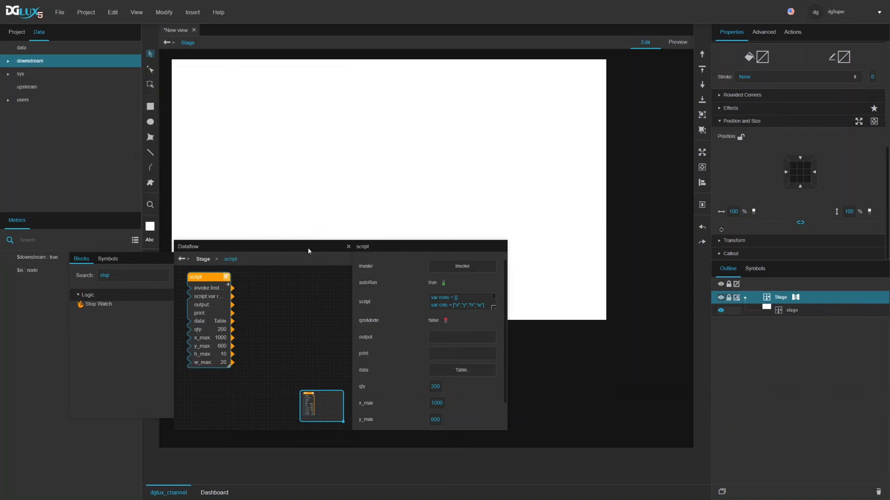
- Insert a Raw SVG Repeater chart into the inner stage group and stretch it to 100% width and height
left_click_drag(307, 250, 309, 313)
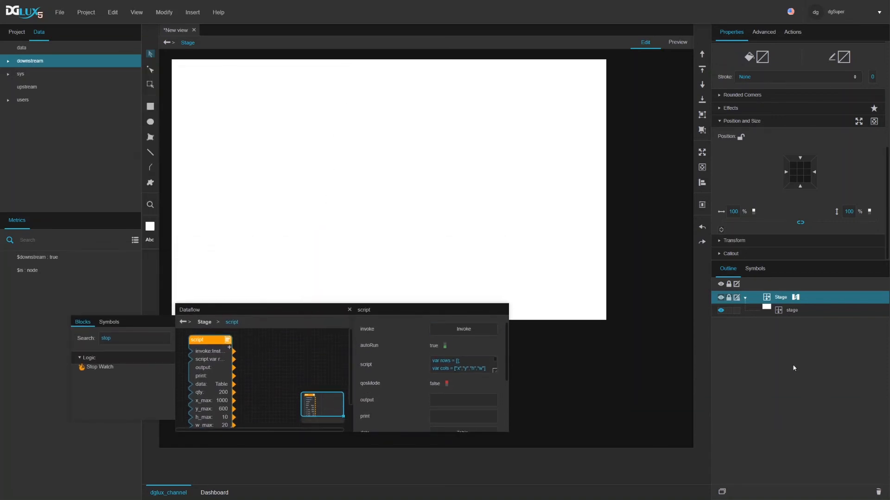
left_click(790, 311)
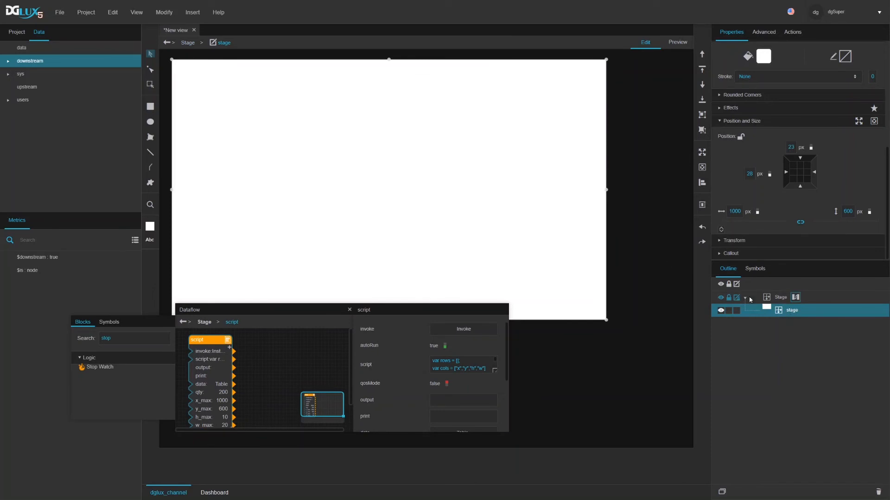
right_click(792, 315)
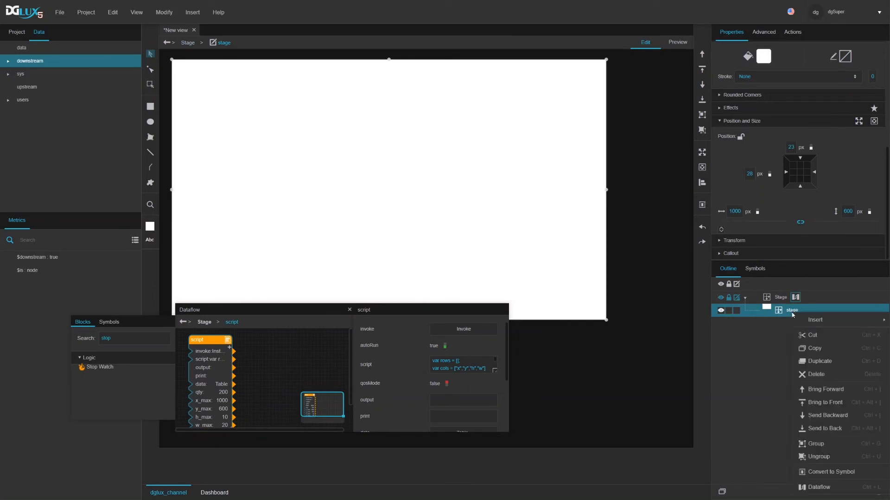
mouse_move(800, 319)
mouse_move(769, 334)
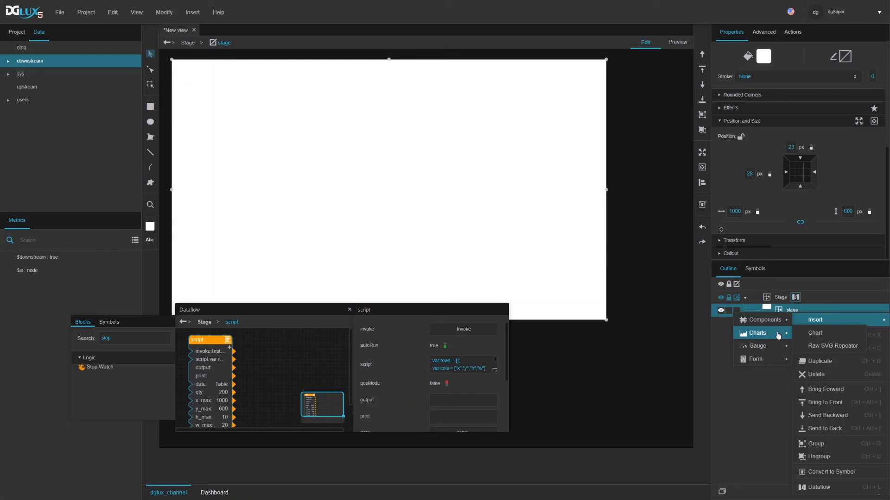
left_click(849, 346)
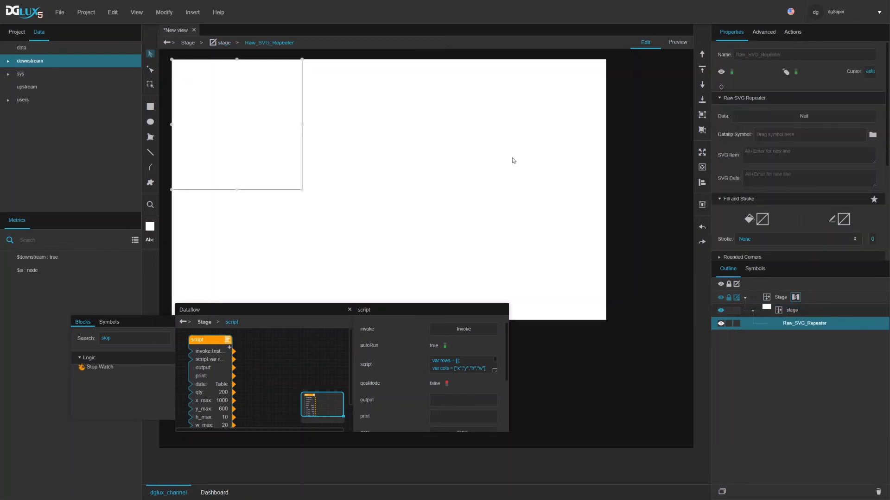
left_click(703, 154)
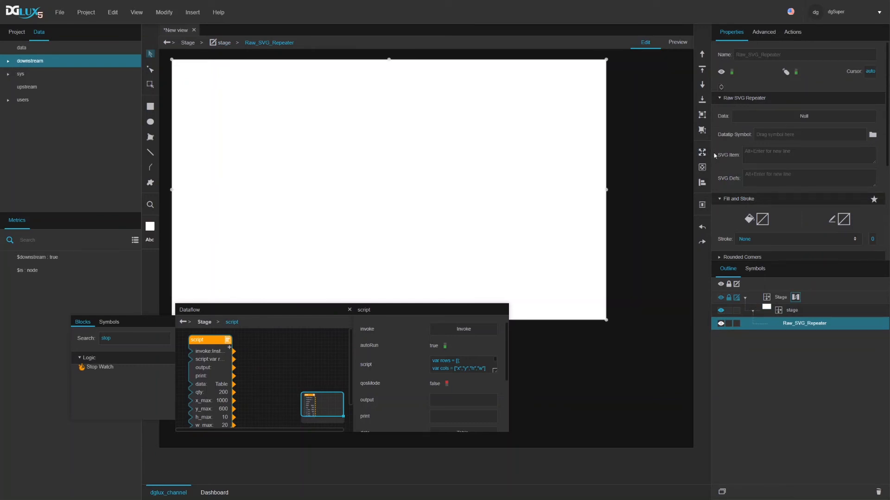
scroll(743, 137, "down", 3)
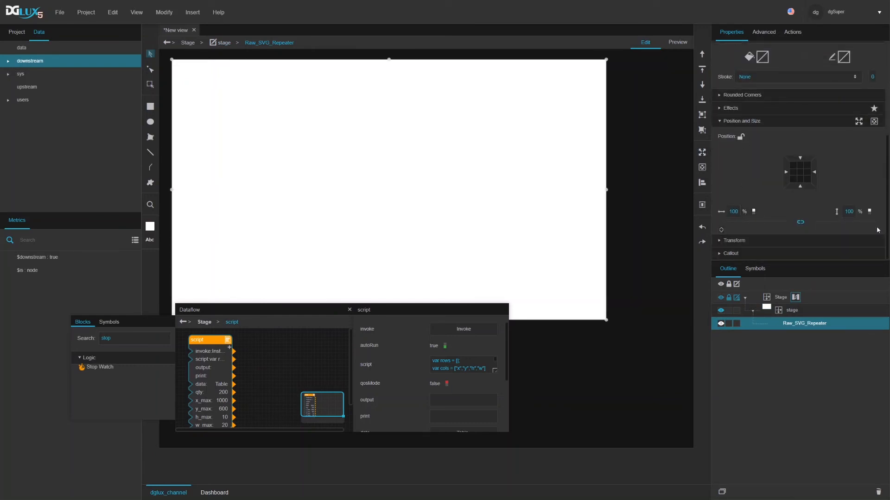
- Bind the script block's data table output to the Raw SVG Repeater's Data property
left_click(801, 309)
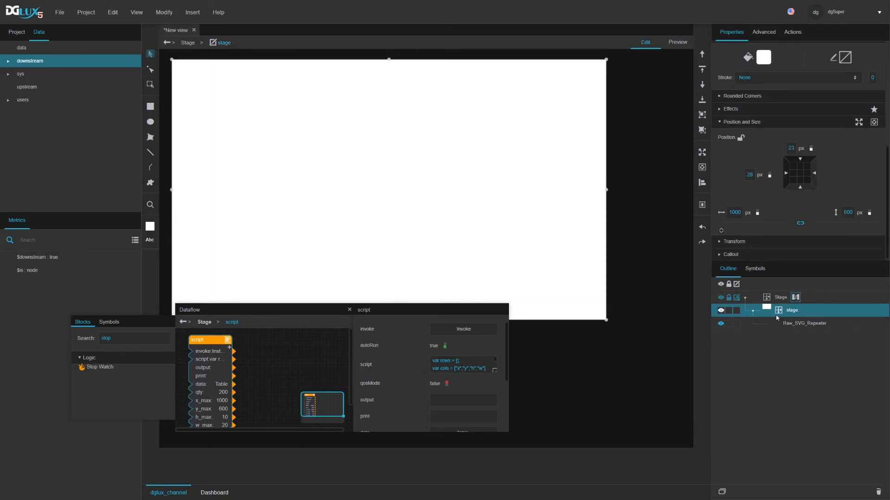
left_click(804, 324)
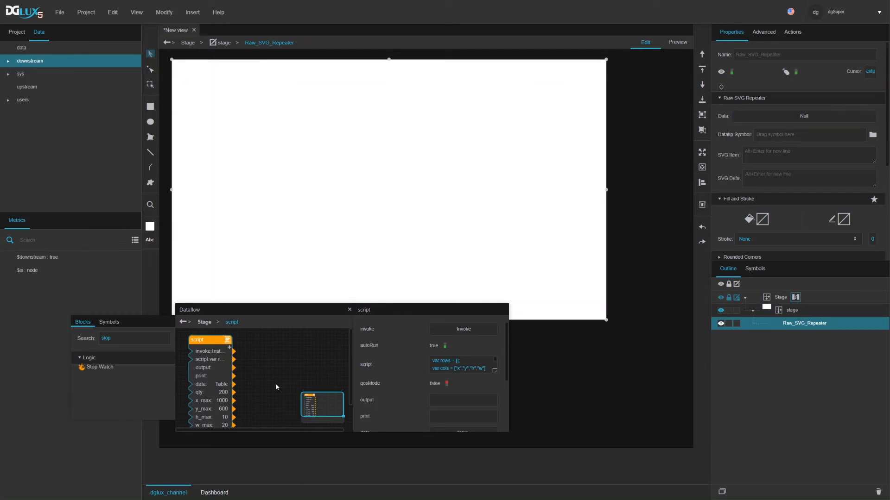
left_click_drag(220, 387, 762, 121)
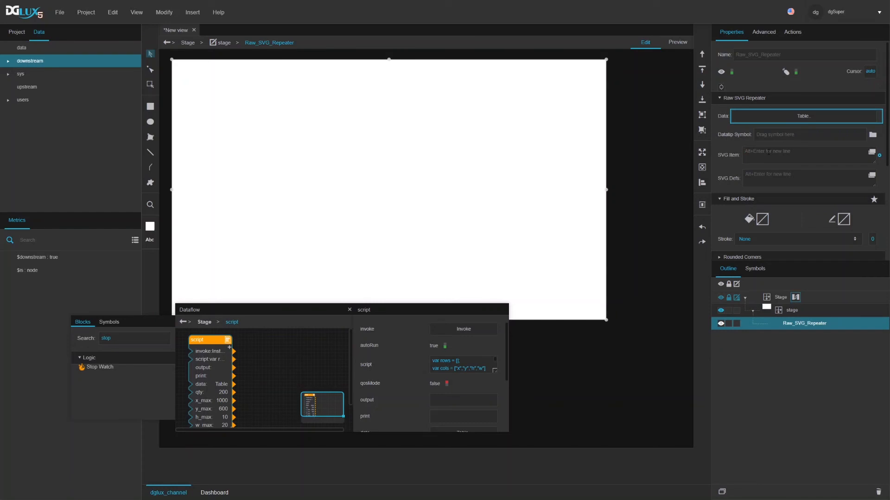
- Enter the SVG Item markup as a 210 high, 400 wide svg with the triangle path "M150 0 L75 200 L225 200 Z"
left_click(768, 152)
left_click(779, 157)
type("<svg height=\"210\" width=\"400\">   <path d=\"M150 0 L75 200 L225 200 Z\" /> </svg>")
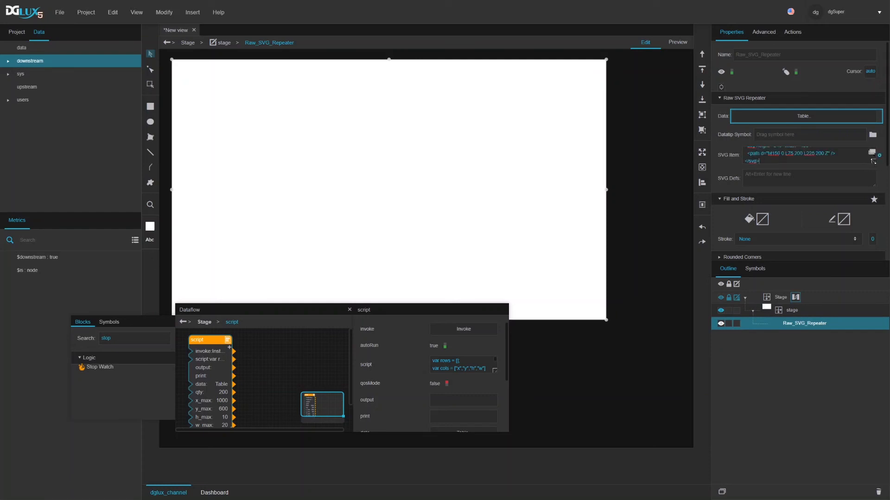
left_click_drag(873, 162, 873, 175)
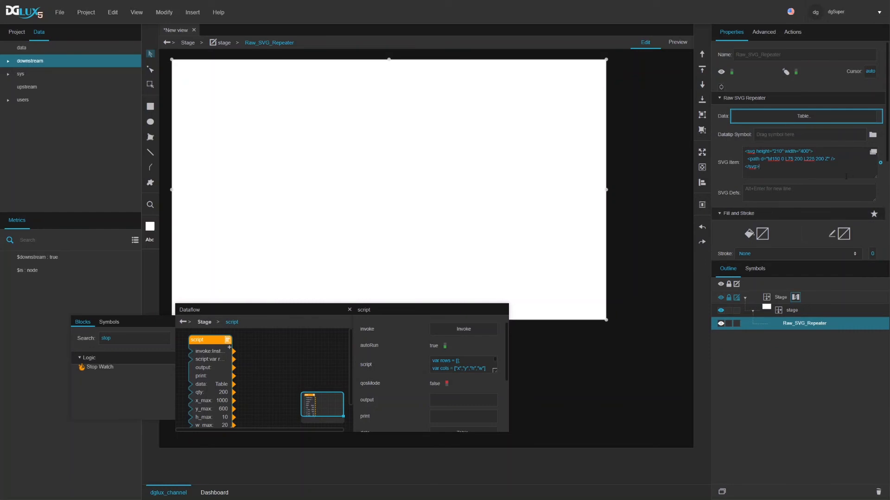
left_click(788, 190)
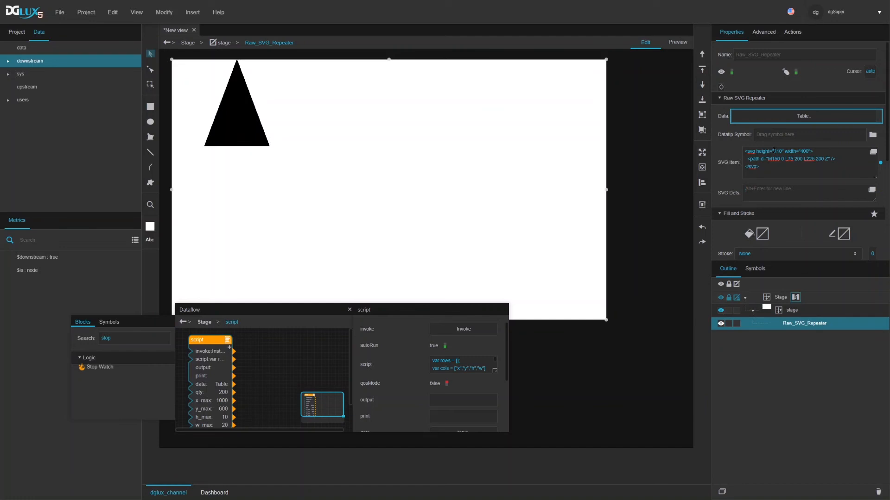
- Set the svg element's height to 1000 and width to 600 in the SVG Item markup
left_click_drag(773, 152, 806, 151)
left_click(769, 158)
left_click(785, 159)
left_click_drag(774, 152, 779, 152)
left_click(780, 152)
type("1000")
- Open the repeater's data table for reference and replace the path's starting coordinates with the column references [x] [y]
left_click(760, 116)
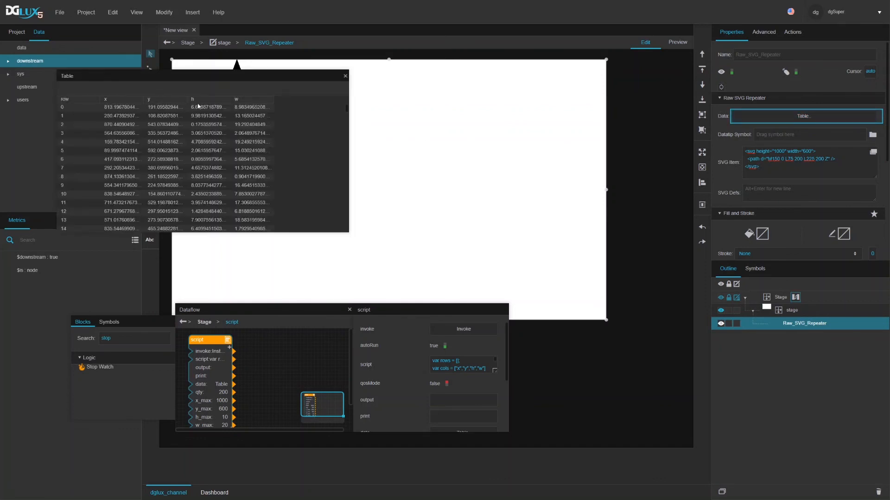
left_click_drag(237, 79, 469, 260)
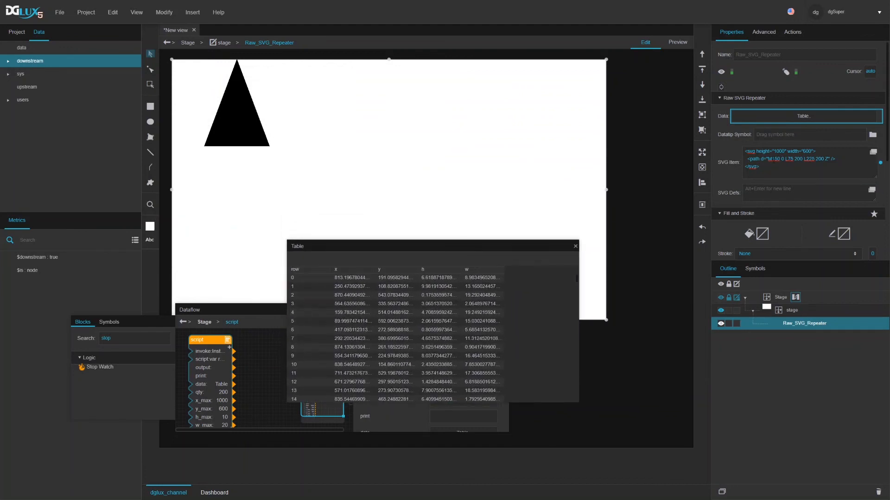
left_click_drag(772, 159, 783, 159)
left_click(773, 159)
left_click(782, 159)
key("shift+Left")
key("shift+Left")
key("shift+Left")
type("[x]")
key("BackSpace")
type("[y]")
- Replace the remaining path segments with the relative rectangle lines "l[w] 0 l0 [h] l-[w] 0" before the Z
key("shift+Right")
key("shift+Right")
key("shift+Right")
key("shift+Right")
key("shift+Right")
key("shift+Right")
key("shift+Right")
key("shift+Right")
key("shift+Right")
key("shift+Right")
key("shift+Right")
key("shift+Right")
key("shift+Right")
key("shift+Right")
key("shift+Right")
key("shift+Right")
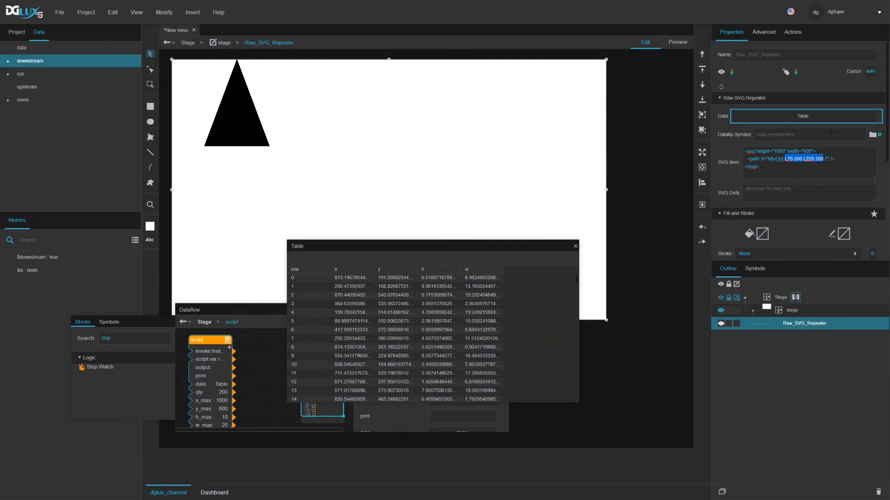
key("BackSpace")
type("w] 0")
type("l0 [h] l-[w]")
type("0")
scroll(491, 320, "down", 20)
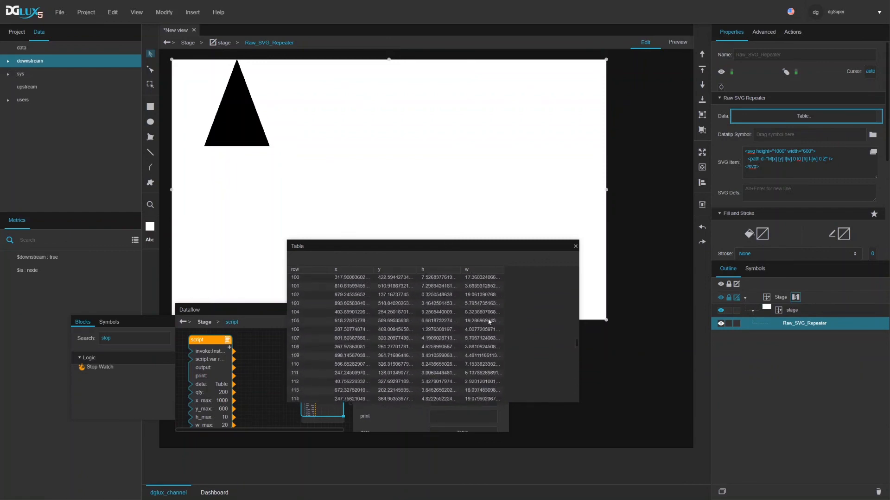
scroll(499, 318, "up", 18)
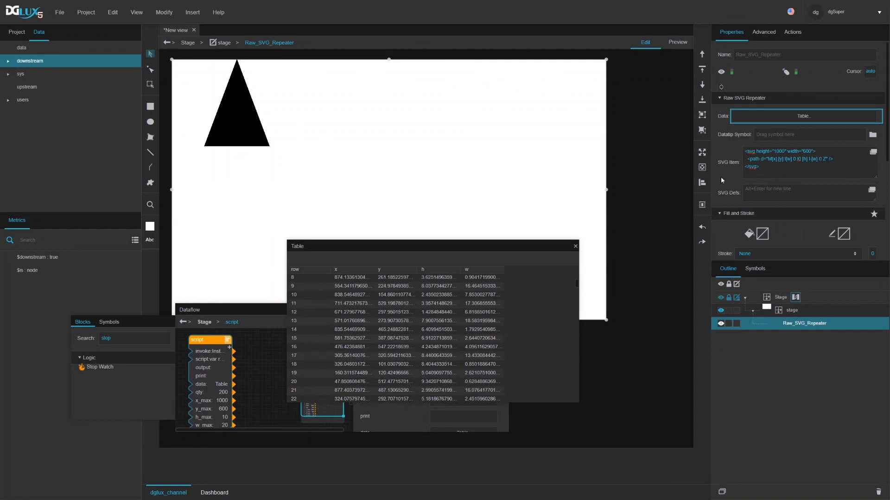
left_click(772, 186)
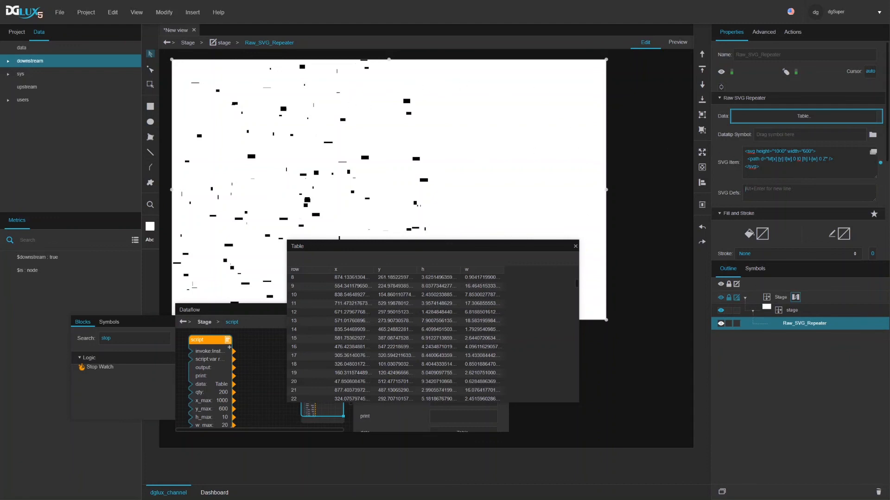
- Set the svg element's height to 600 and width to 1000, and close the data table
left_click_drag(784, 152, 774, 151)
type("600")
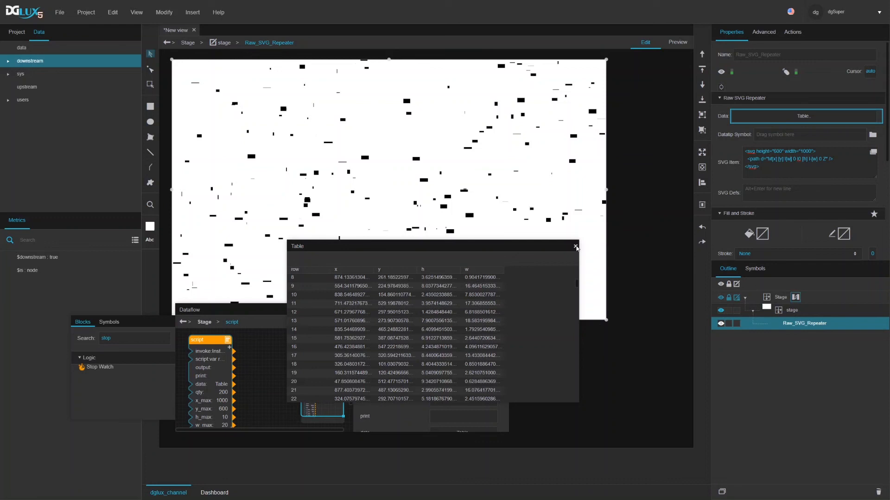
left_click(576, 247)
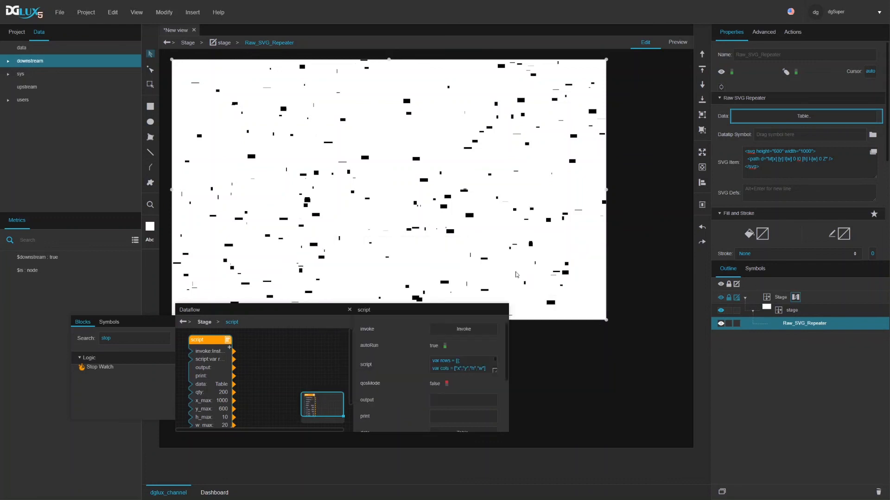
- Invoke the script repeatedly to regenerate the random table of rectangles feeding the repeater
left_click(454, 330)
left_click(454, 330)
left_click(454, 331)
left_click(455, 331)
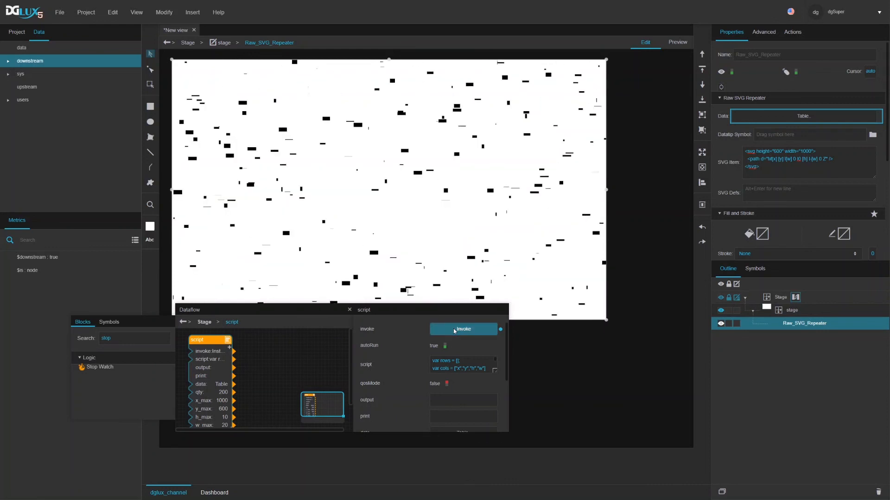
left_click(455, 330)
left_click(454, 330)
left_click(454, 331)
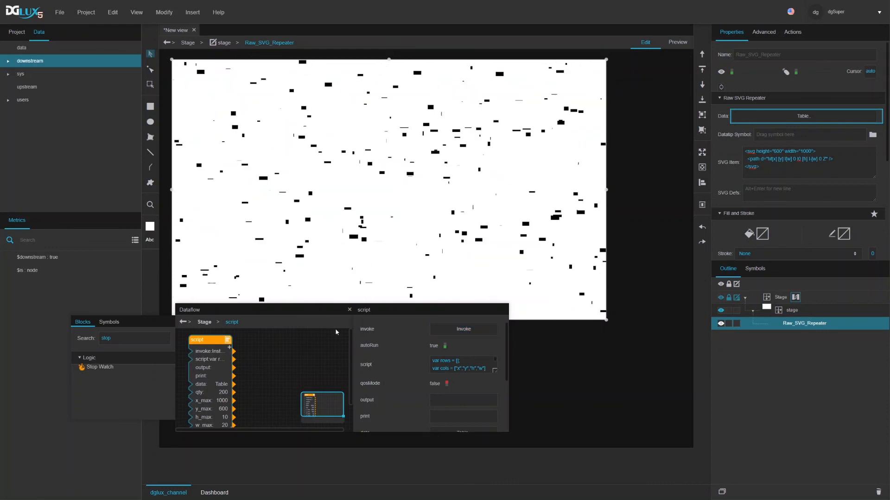
- Move the Dataflow window clear of the canvas edge and try script qty values of 500 and 1000
left_click_drag(325, 310, 268, 255)
scroll(388, 334, "down", 3)
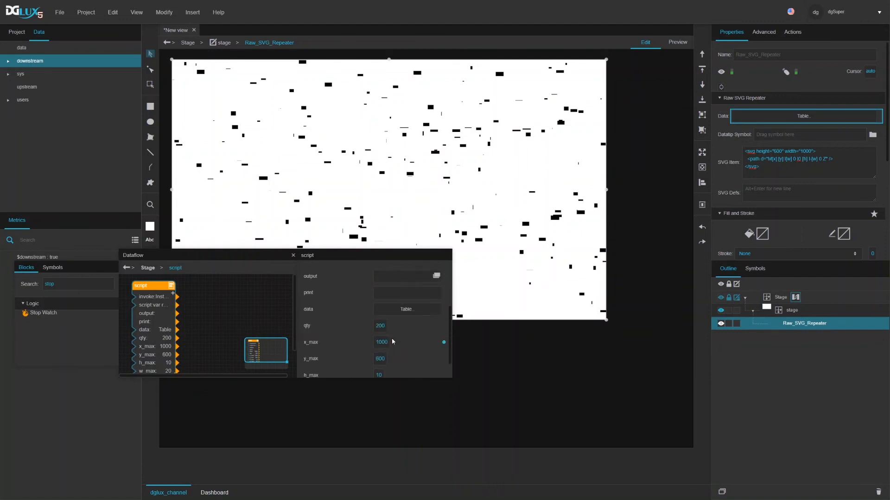
left_click(392, 322)
type("500")
key("Return")
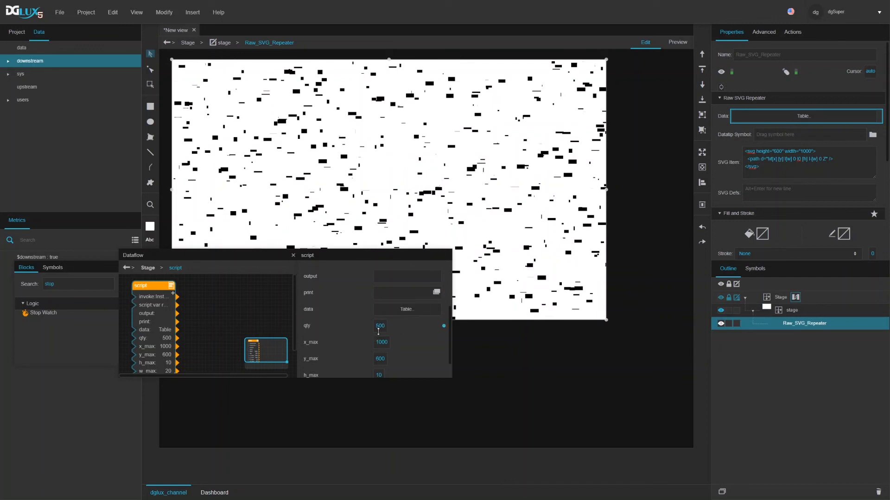
left_click(379, 332)
type("1000")
key("Return")
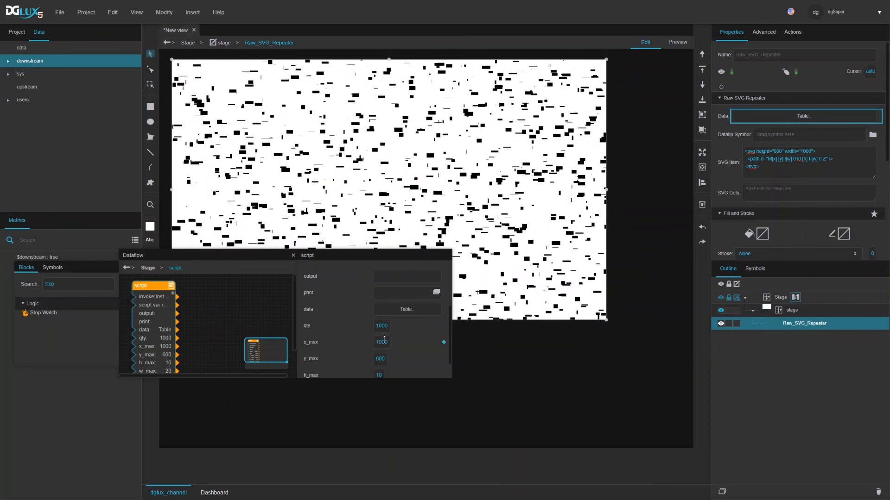
- Set the script's qty to 5000
left_click(381, 326)
type("5")
key("Return")
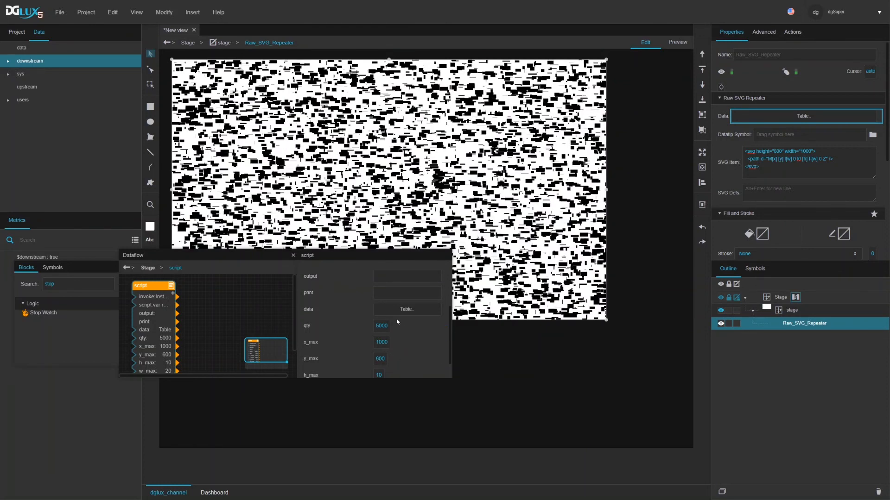
- Reposition the Dataflow window below the repeater so that it no longer covers the drawn rectangles
left_click_drag(254, 258, 406, 329)
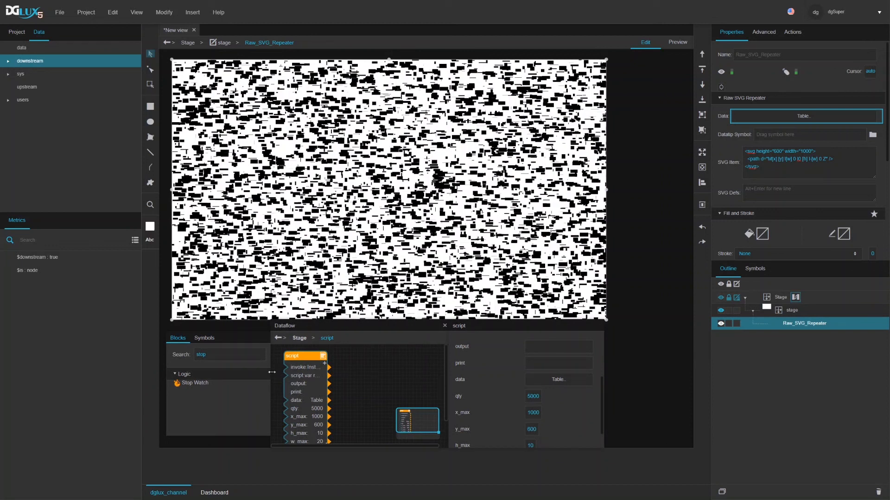
left_click_drag(272, 373, 275, 372)
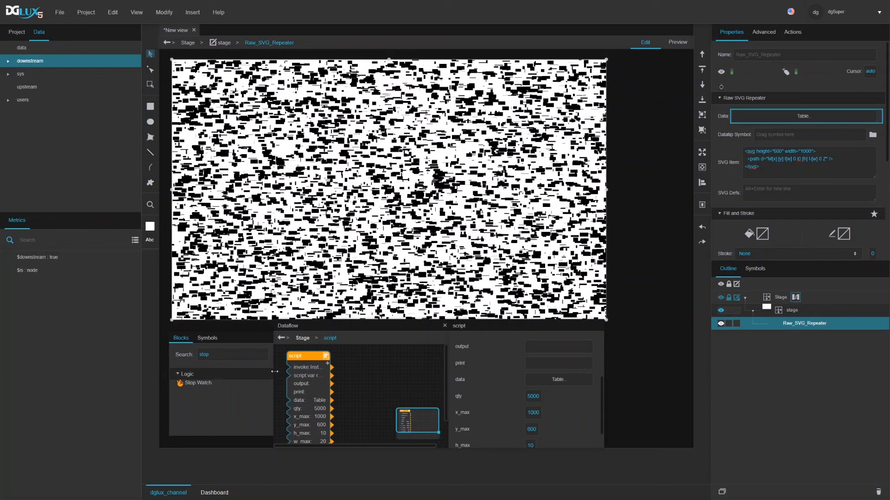
left_click_drag(364, 325, 368, 329)
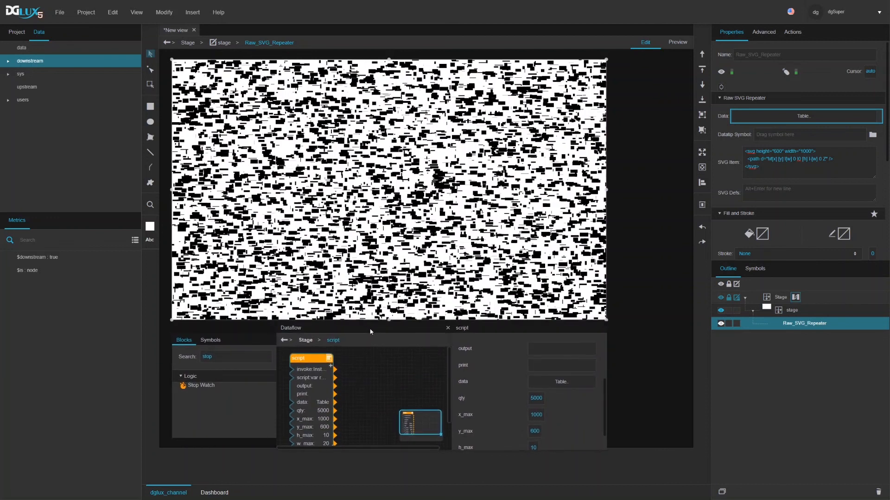